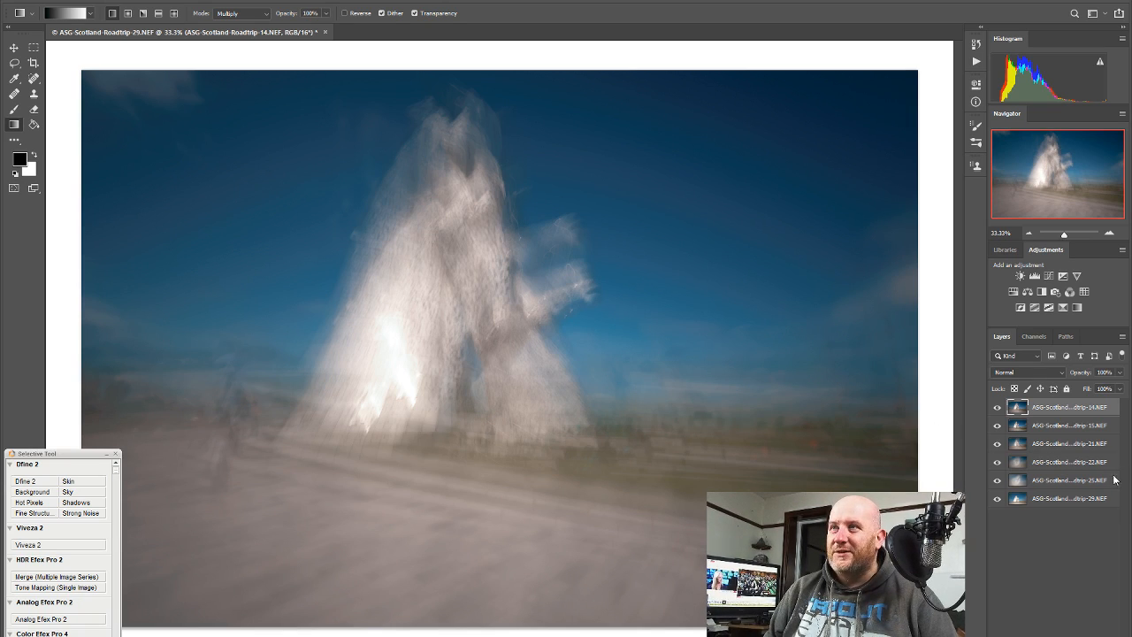
Select all six photo layers and set their blend mode to Soft Light
shift+click(1073, 498)
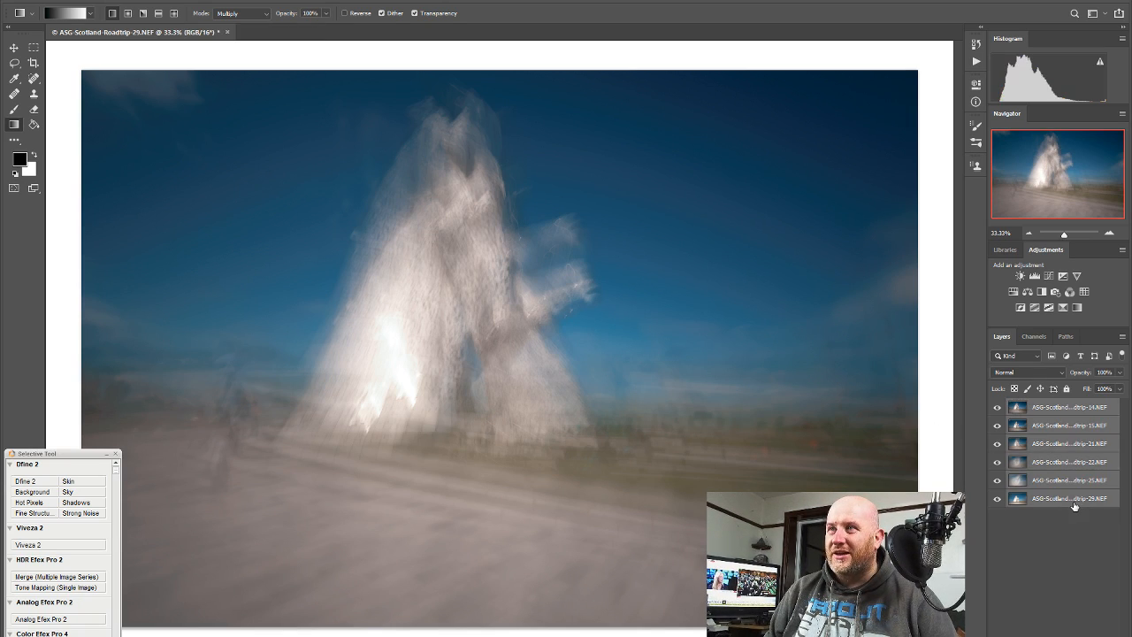
click(1024, 378)
click(1016, 409)
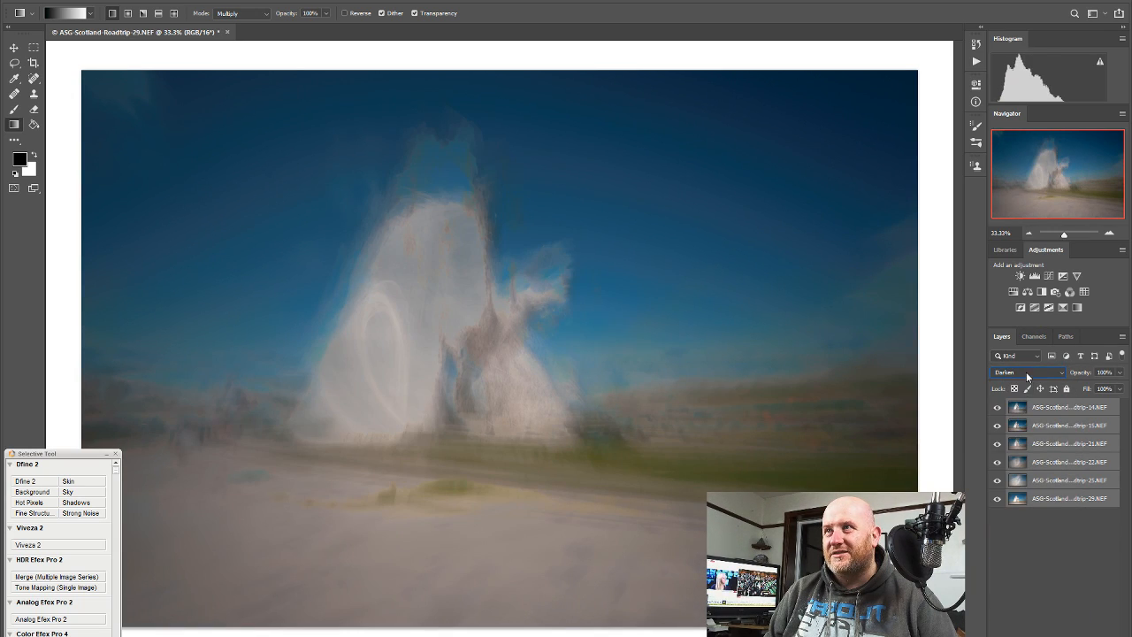
click(1027, 379)
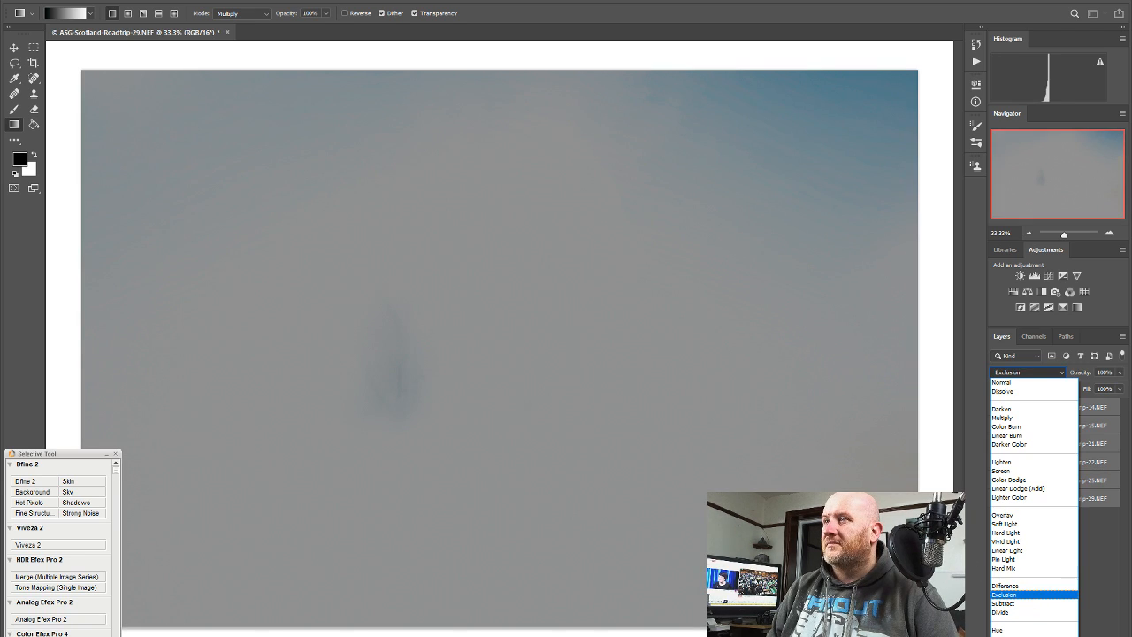
click(1002, 409)
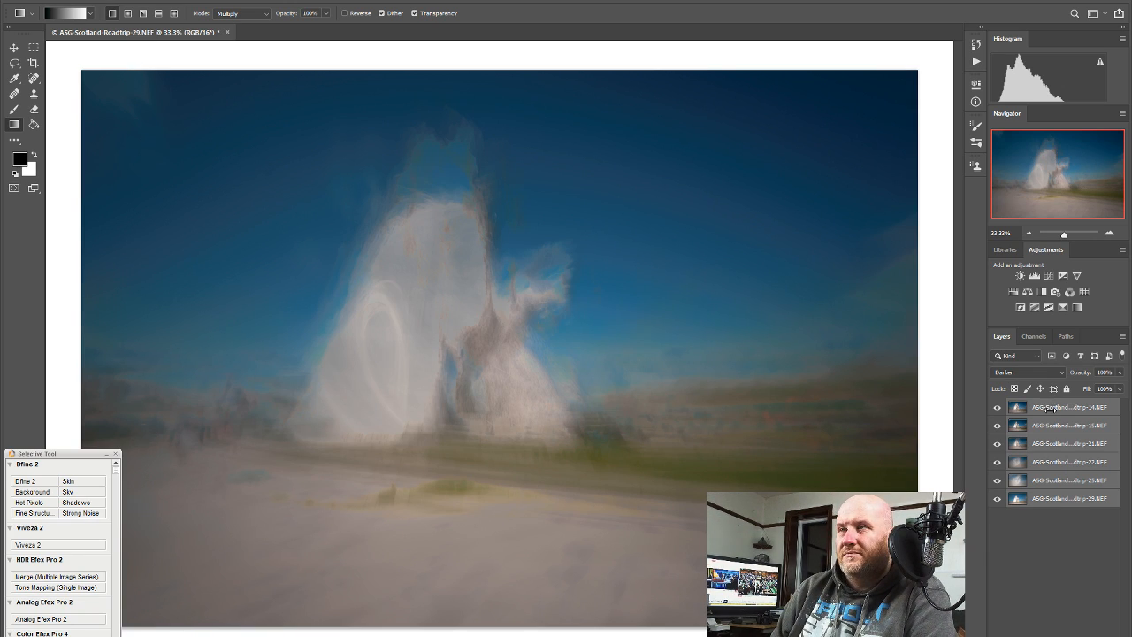
click(1038, 373)
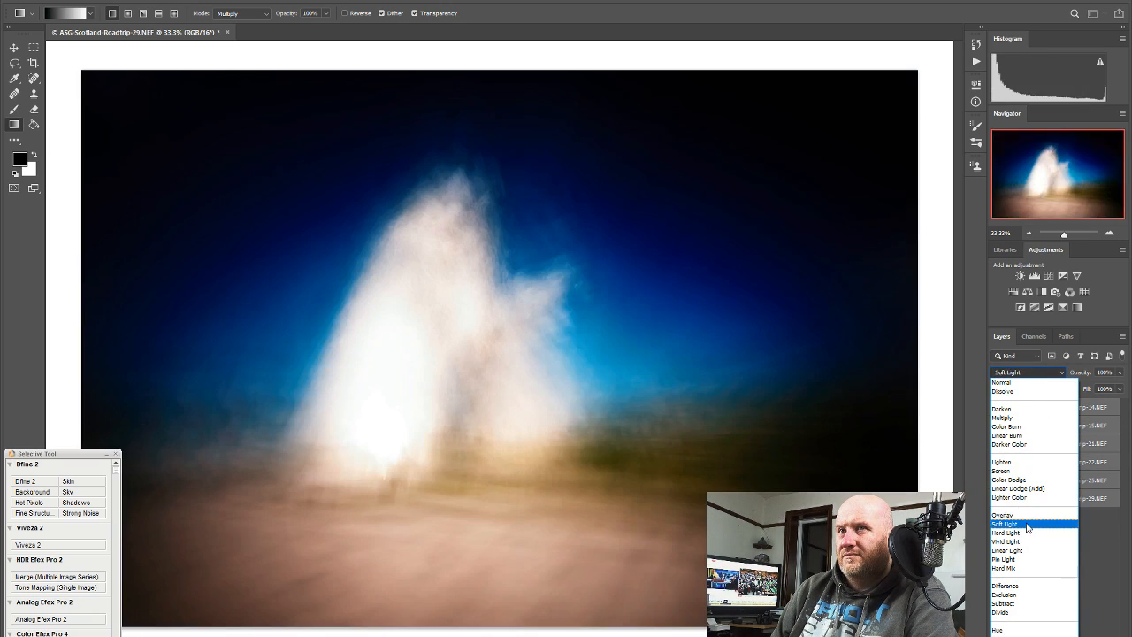
click(1028, 525)
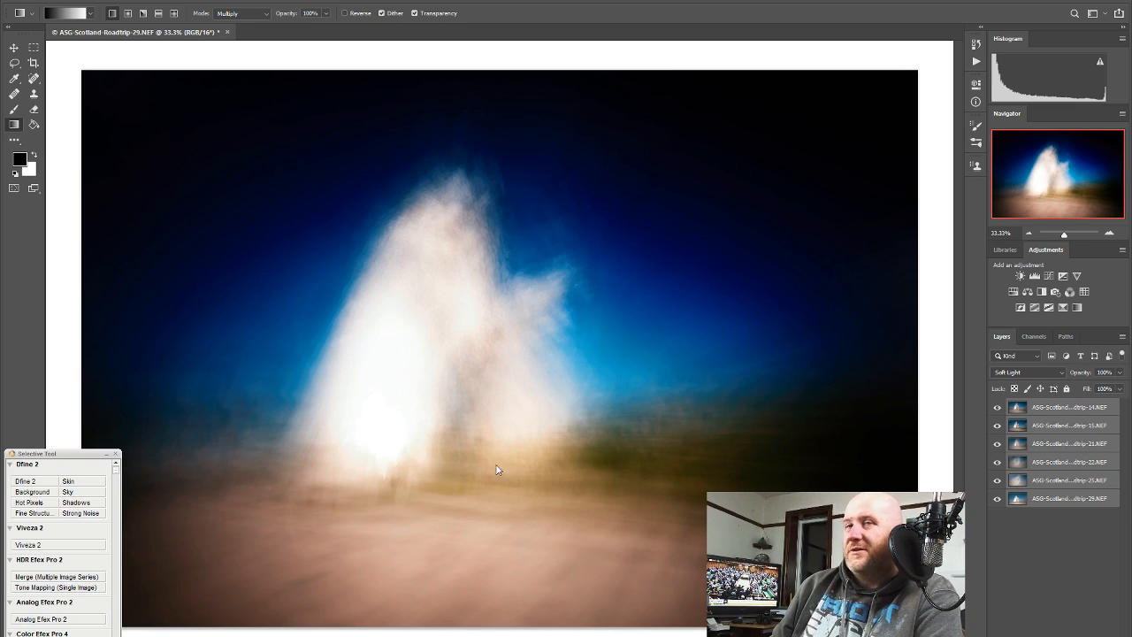
Hide the three topmost layers, ASG-Scotland-Roadtrip-14, 15 and 21
click(998, 408)
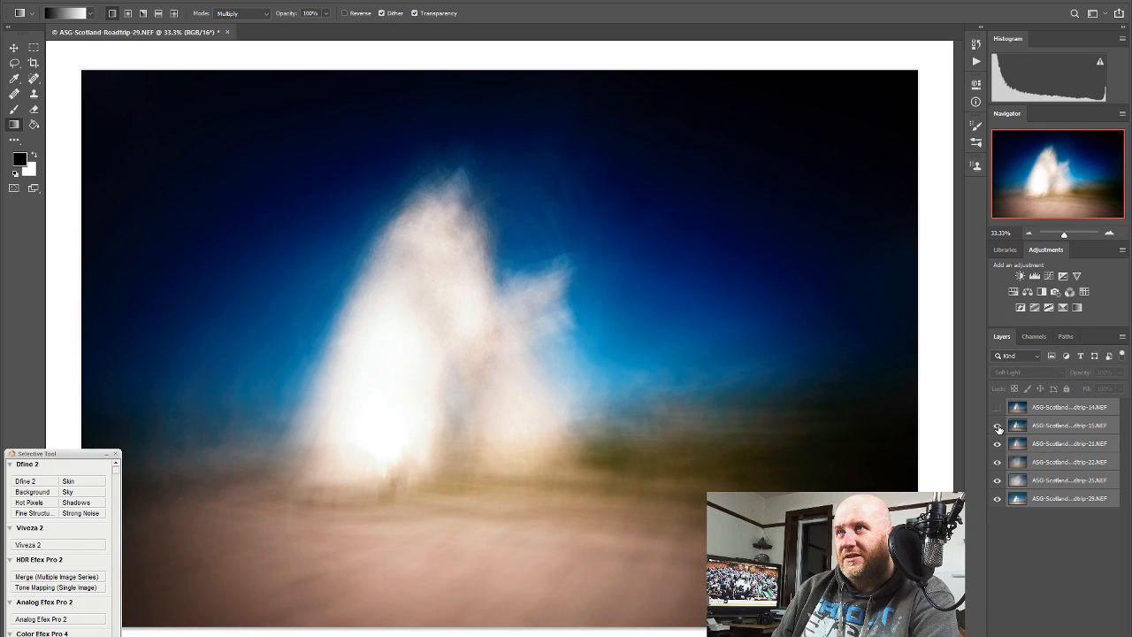
click(998, 426)
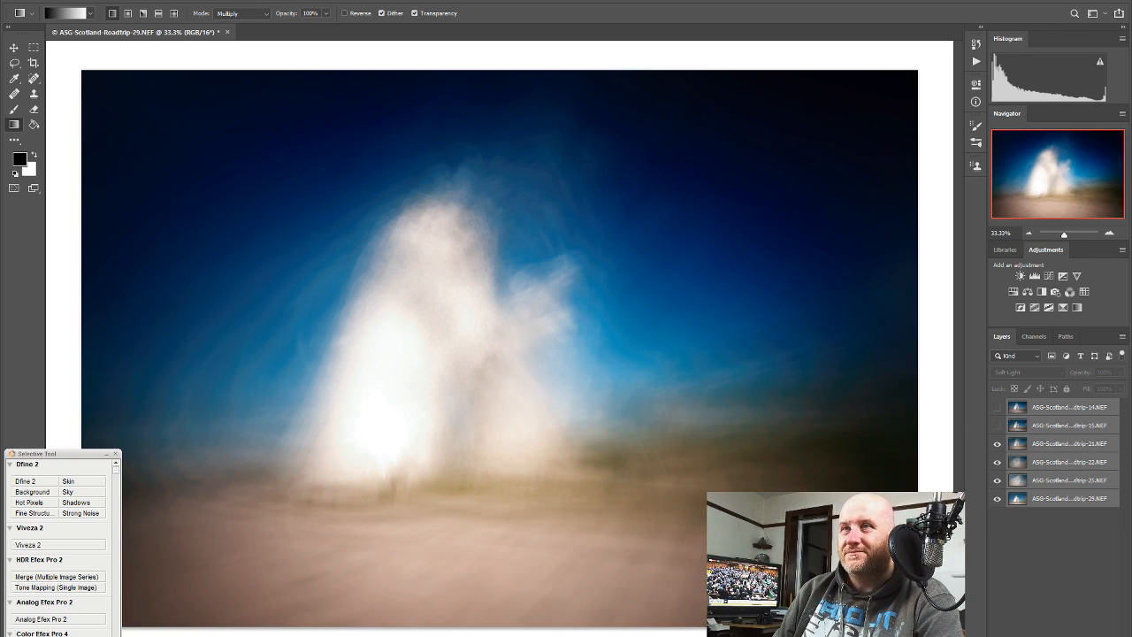
click(998, 444)
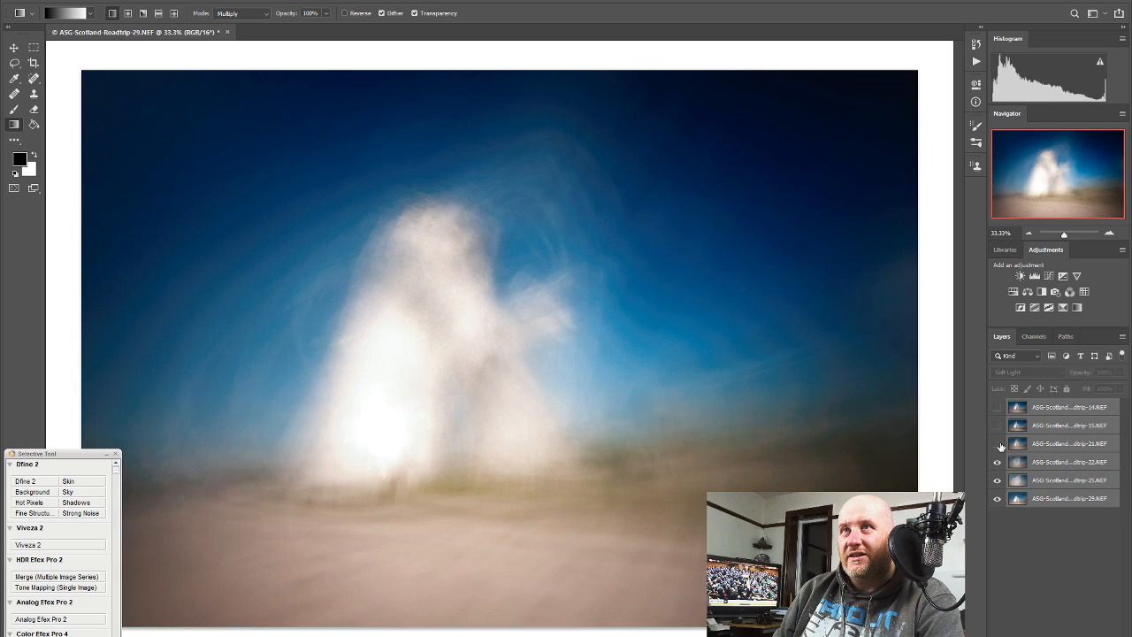
Compare the blend with and without the Roadtrip-29 and Roadtrip-25 layers
click(998, 499)
click(998, 499)
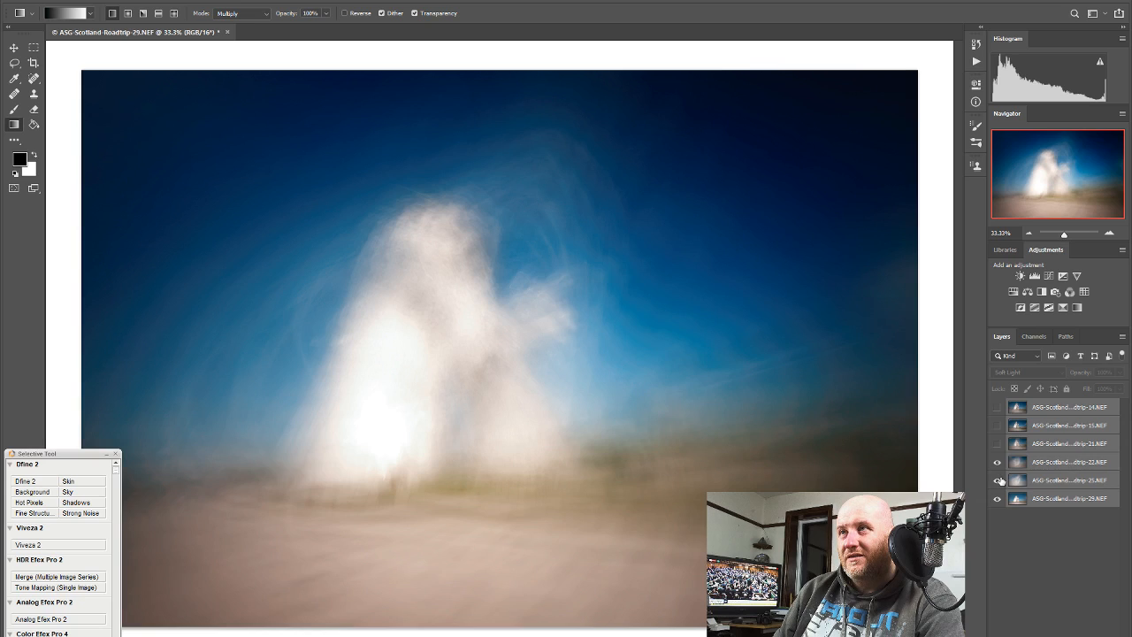
click(997, 480)
click(997, 481)
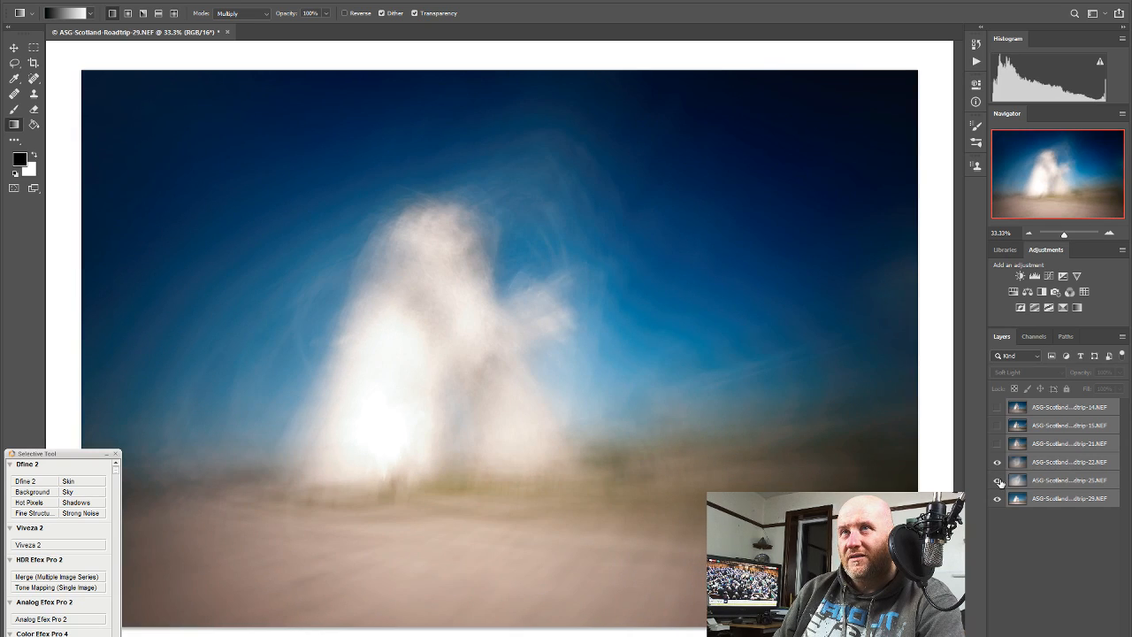
Compare the blend with the Roadtrip-21, 15 and 14 layers switched on and off, leaving only Roadtrip-15 of these visible
click(998, 443)
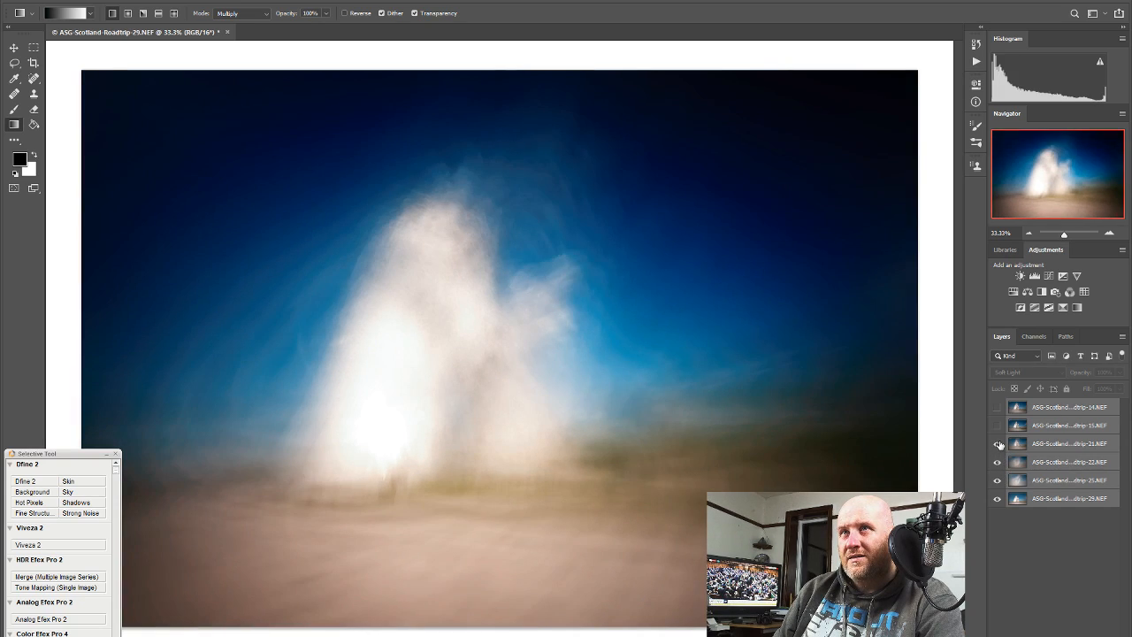
click(998, 443)
click(998, 425)
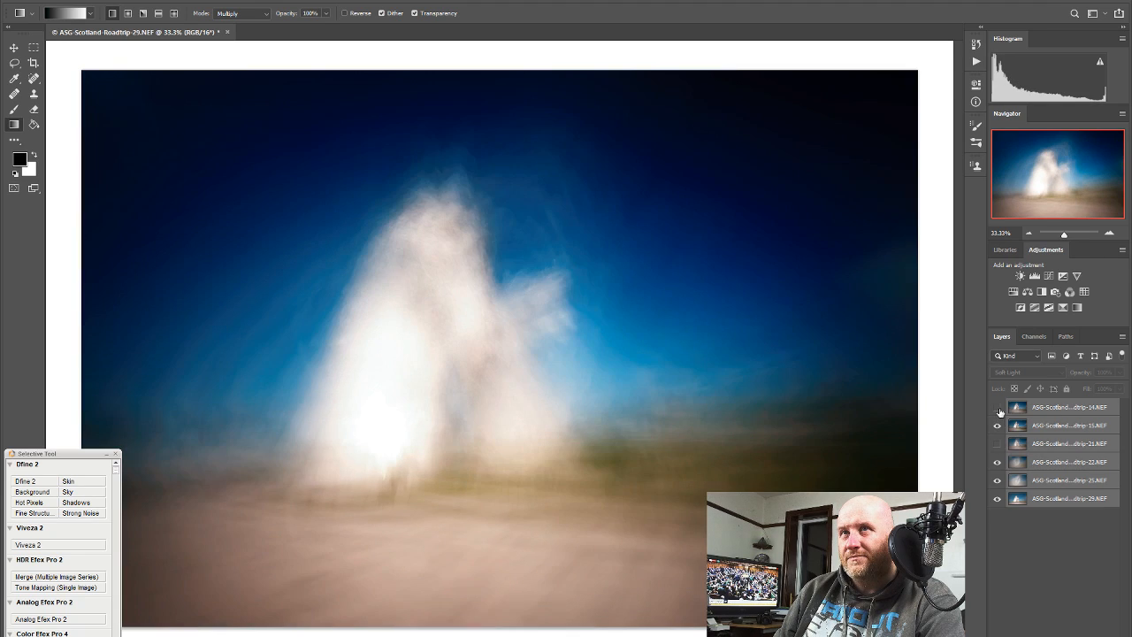
click(997, 406)
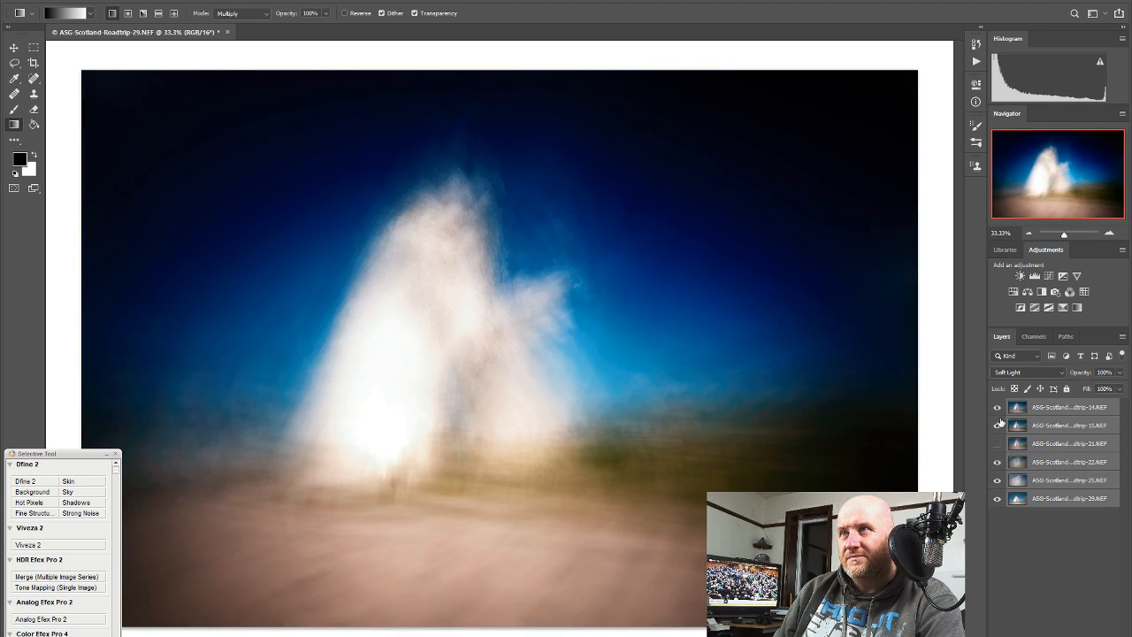
click(997, 408)
click(998, 426)
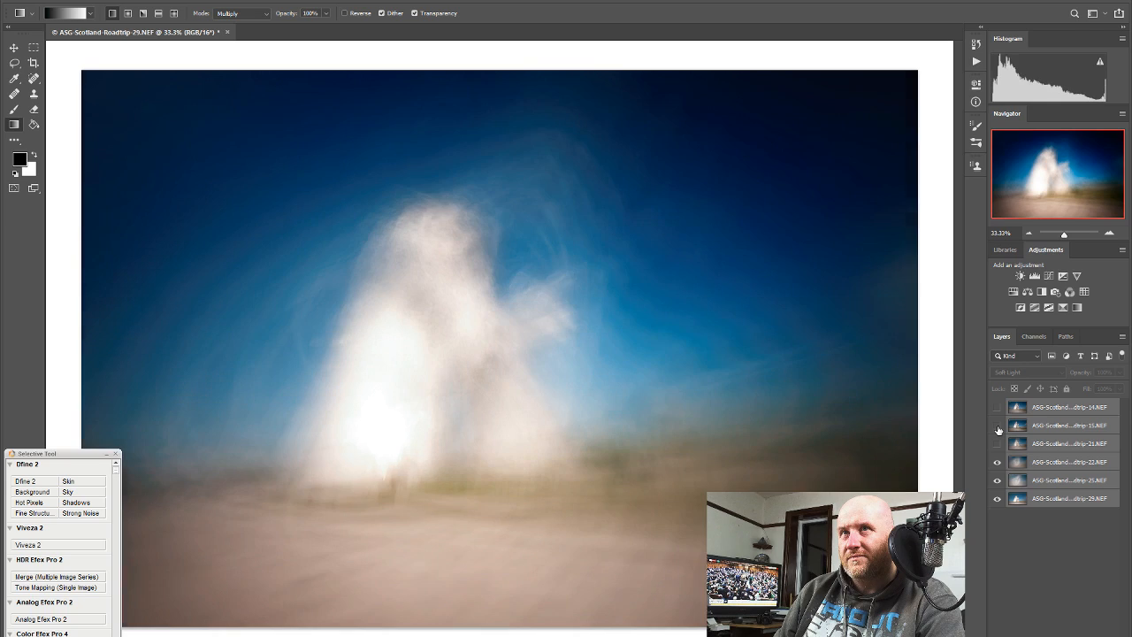
click(997, 427)
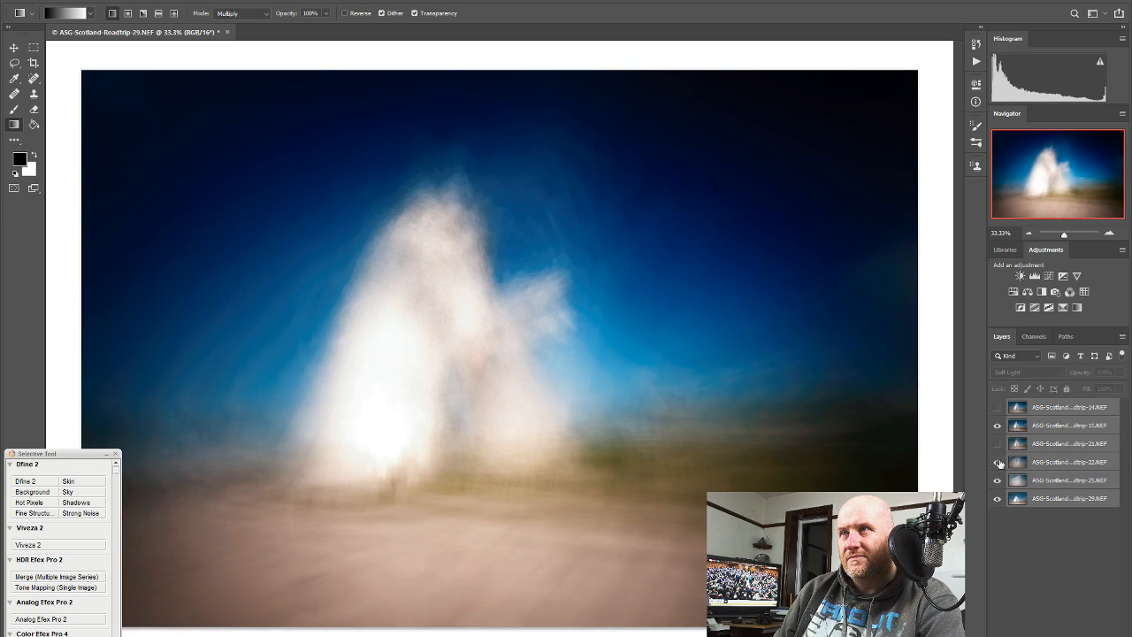
Check the blend without the bottom Roadtrip-29 layer, then show that layer again and lower its opacity to 42%
click(997, 499)
click(998, 501)
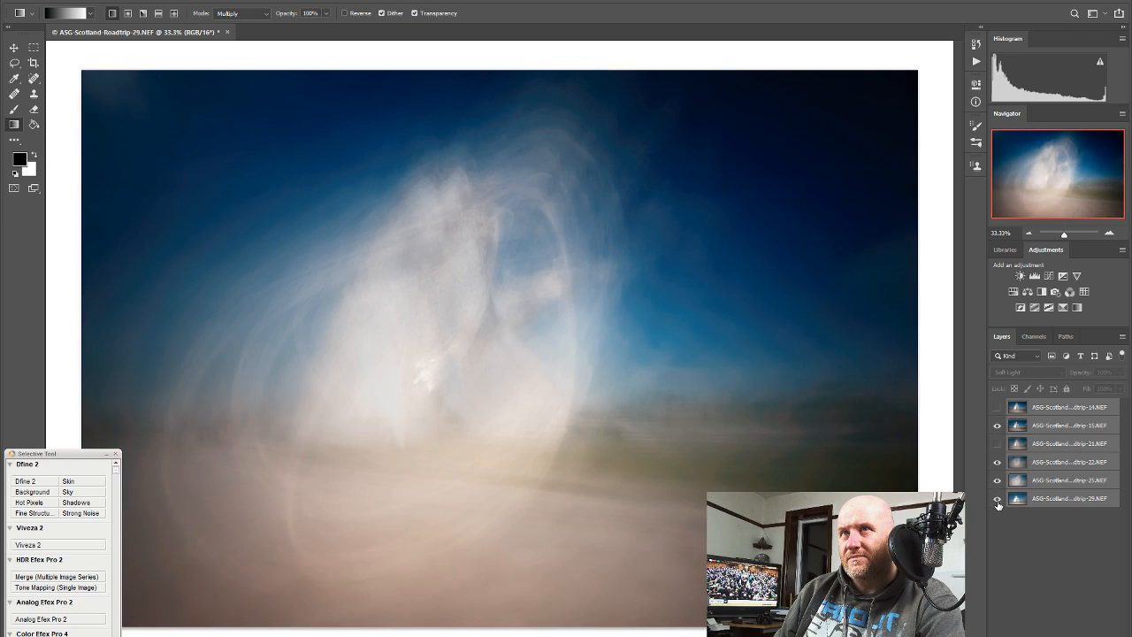
click(1080, 500)
click(1123, 373)
drag(1125, 390, 1090, 387)
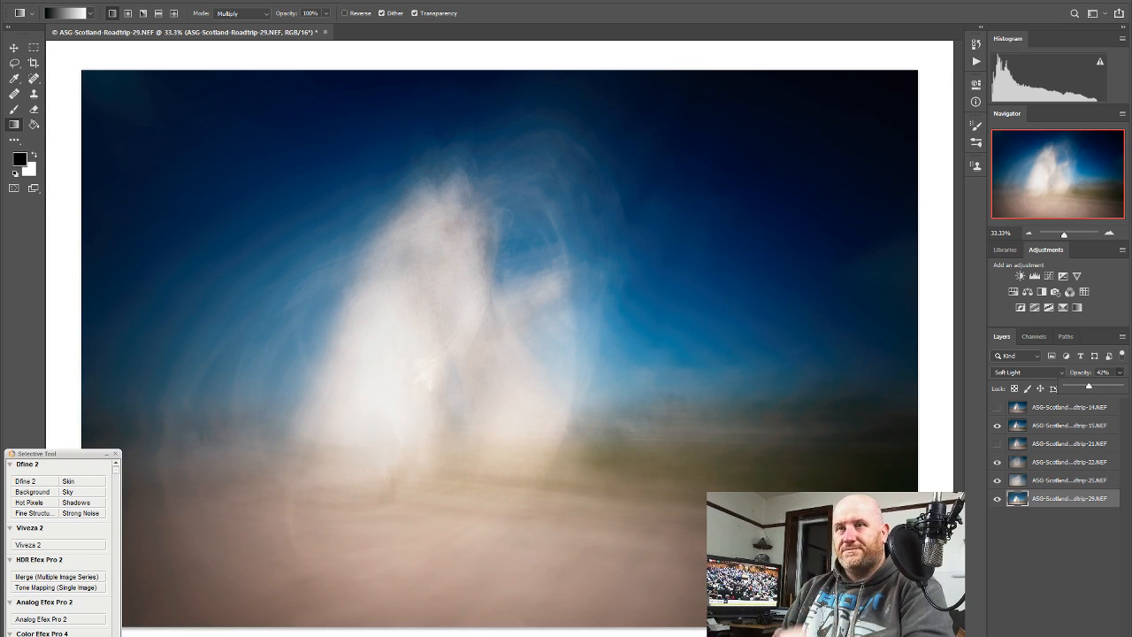
key(Return)
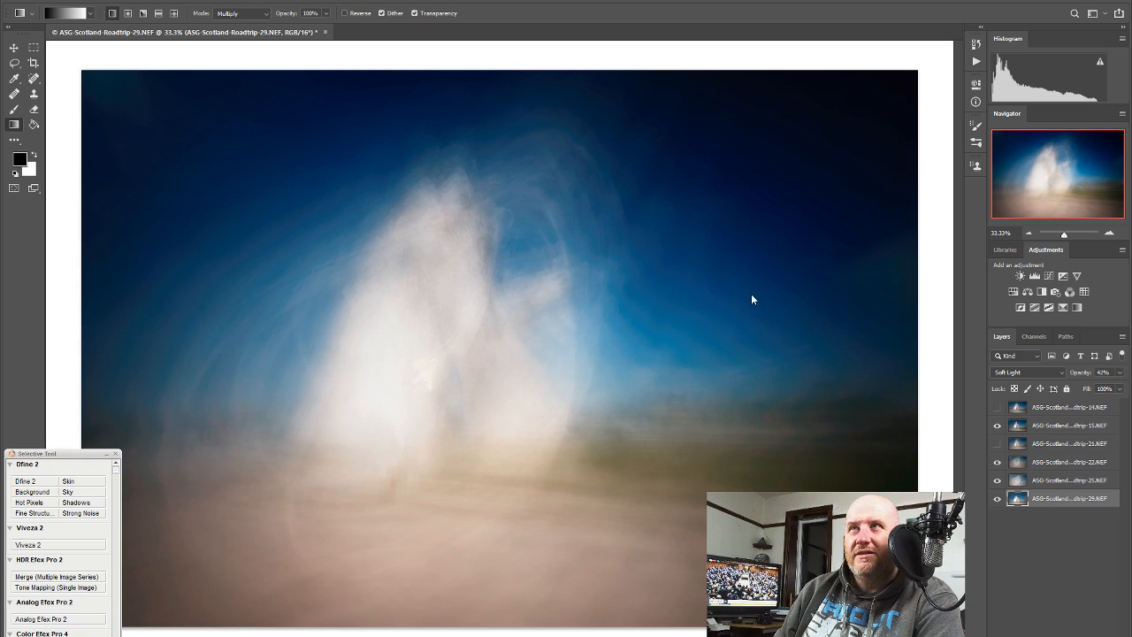
Compare the blend with and without the Roadtrip-25 and Roadtrip-22 layers, keeping Roadtrip-25 visible and hiding Roadtrip-22
click(997, 480)
click(997, 480)
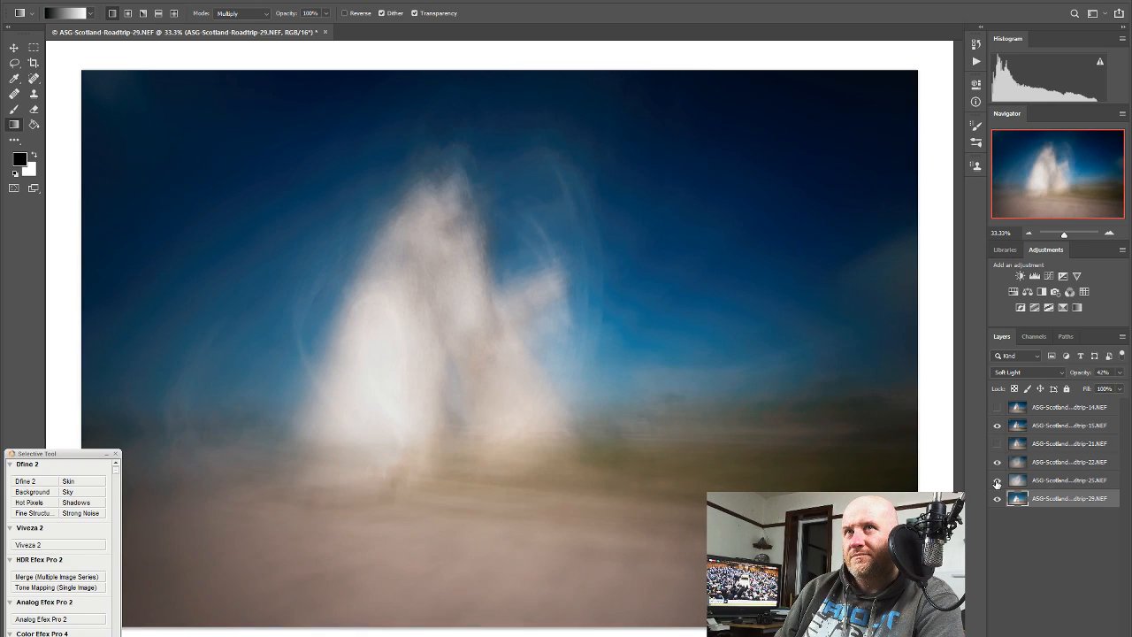
click(996, 480)
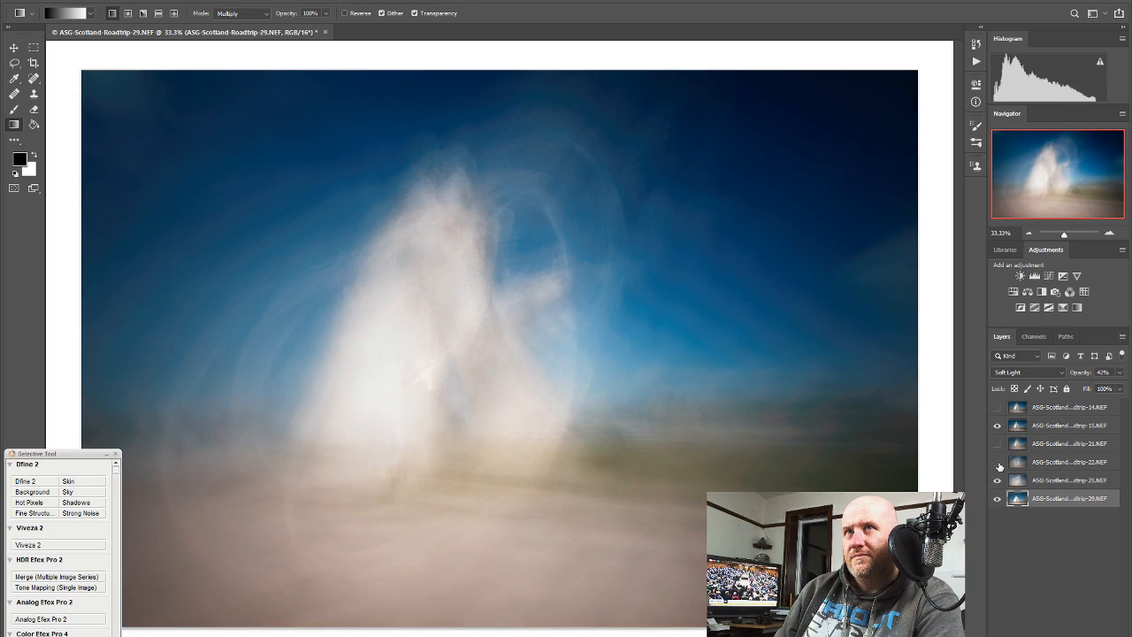
click(997, 461)
click(997, 462)
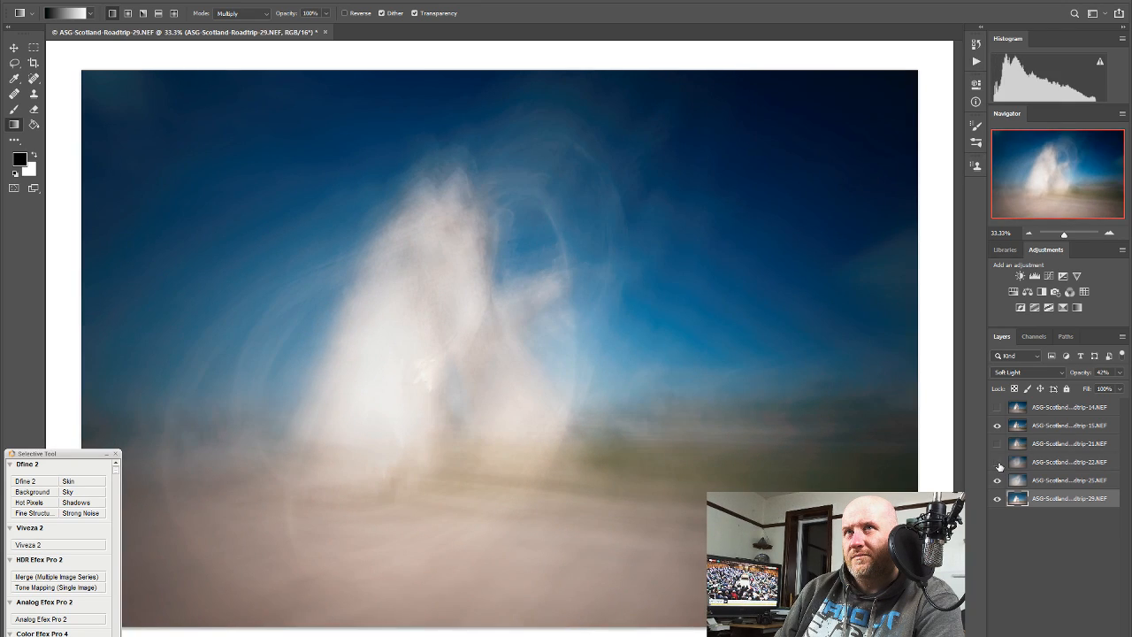
click(997, 462)
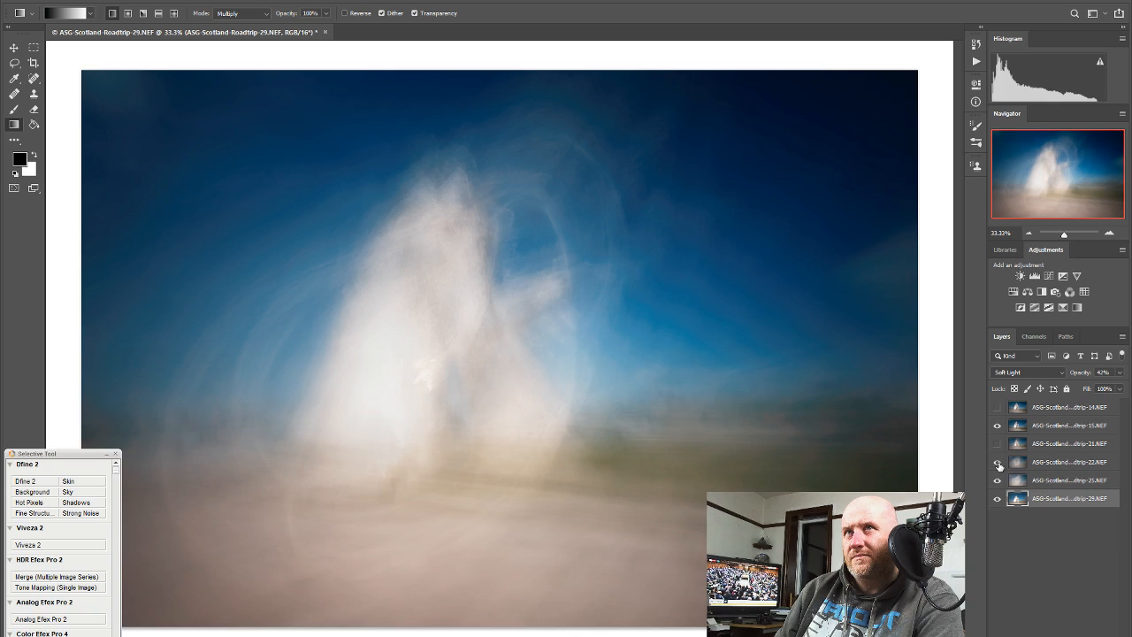
click(998, 462)
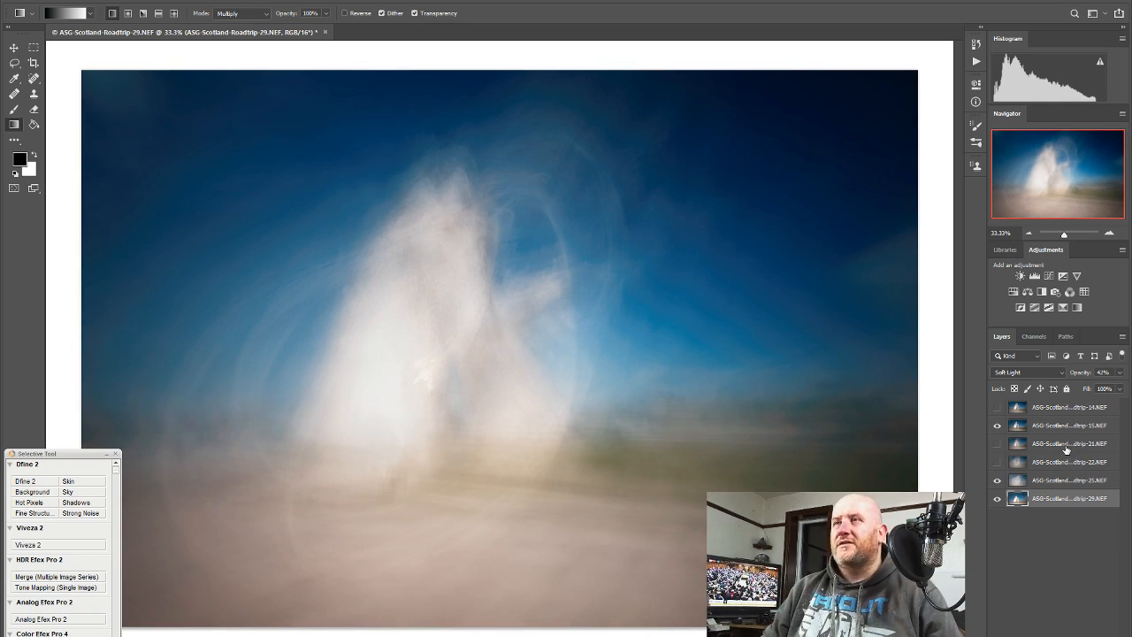
Show the top Roadtrip-14 layer and move it slightly left and down over the layers below
click(997, 409)
click(997, 409)
click(997, 409)
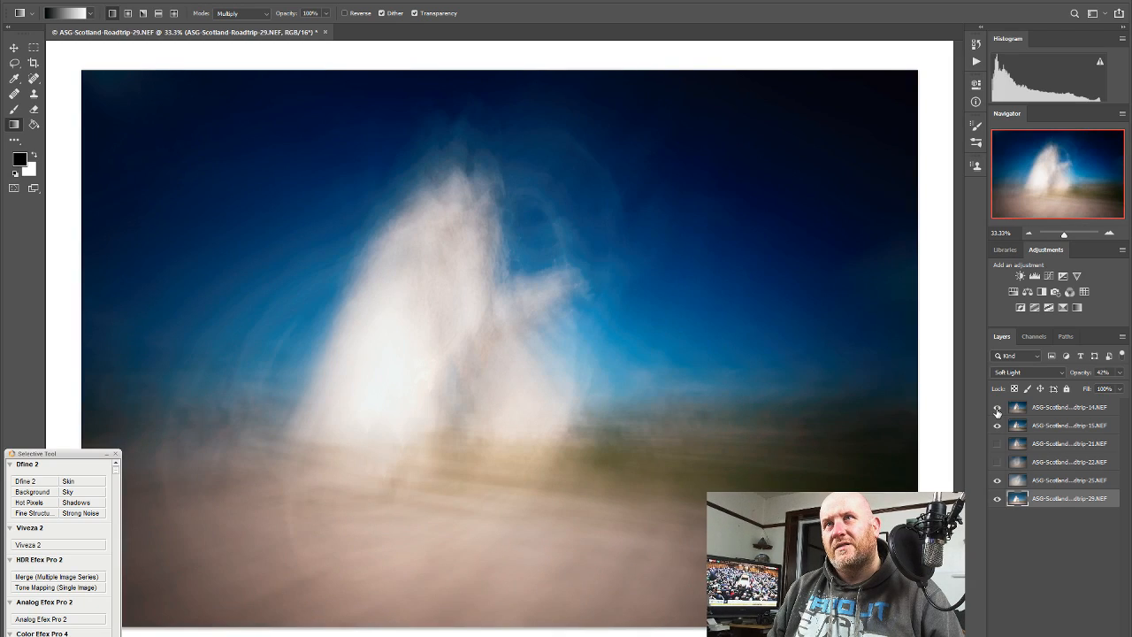
click(1015, 411)
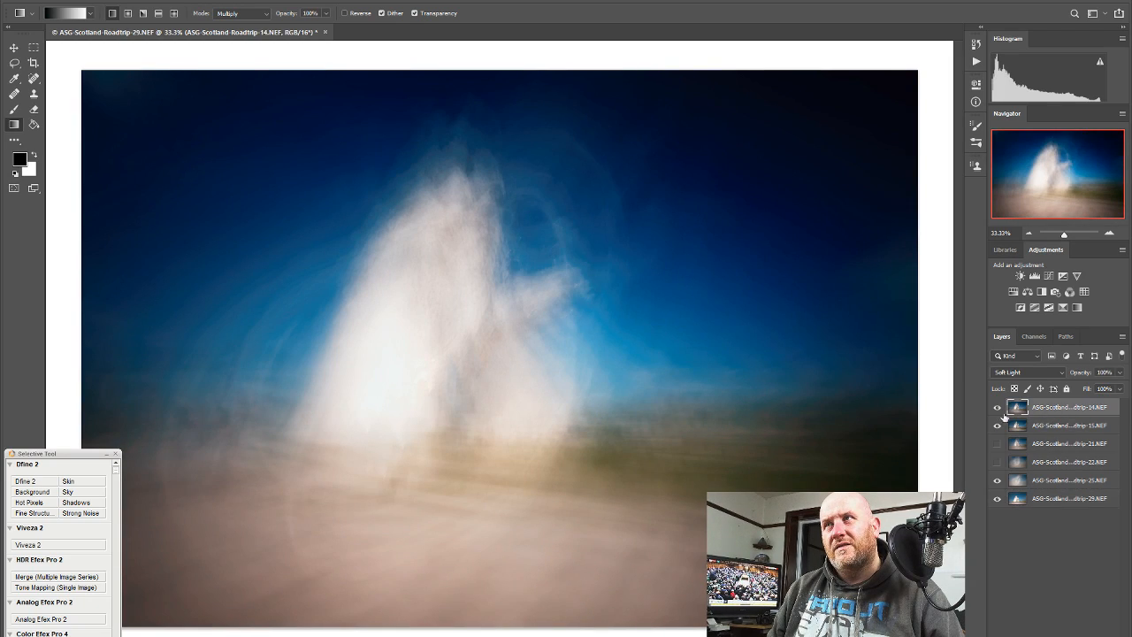
click(14, 47)
drag(674, 367, 663, 393)
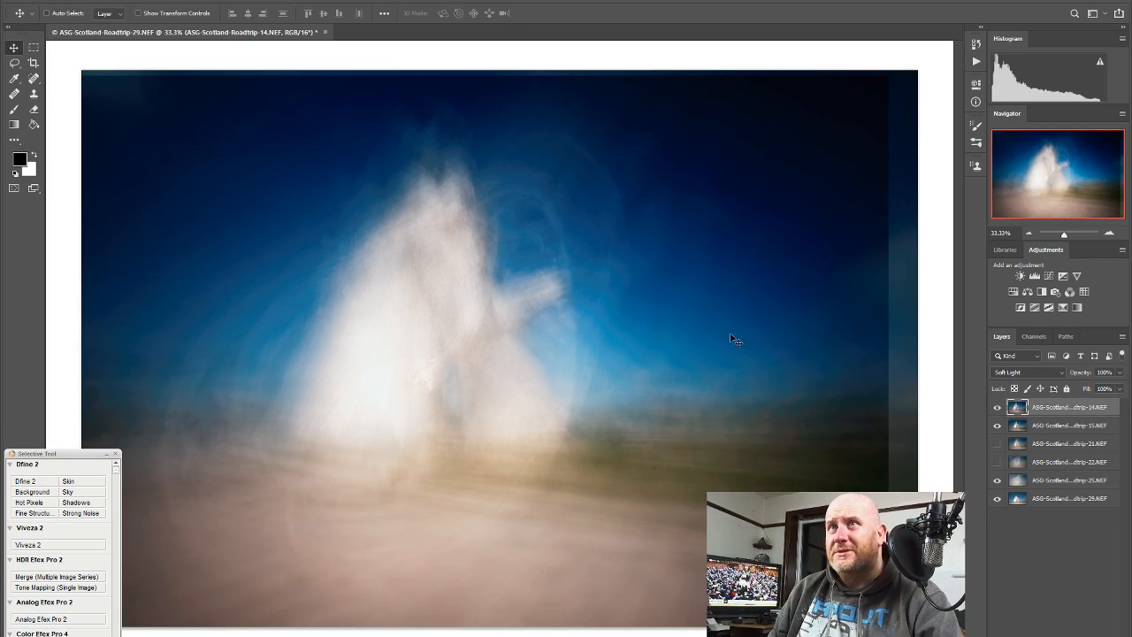
Compare the blend with and without the moved Roadtrip-14 layer and lower its opacity to 40%
click(997, 407)
click(998, 408)
click(1120, 372)
drag(1119, 389, 1087, 390)
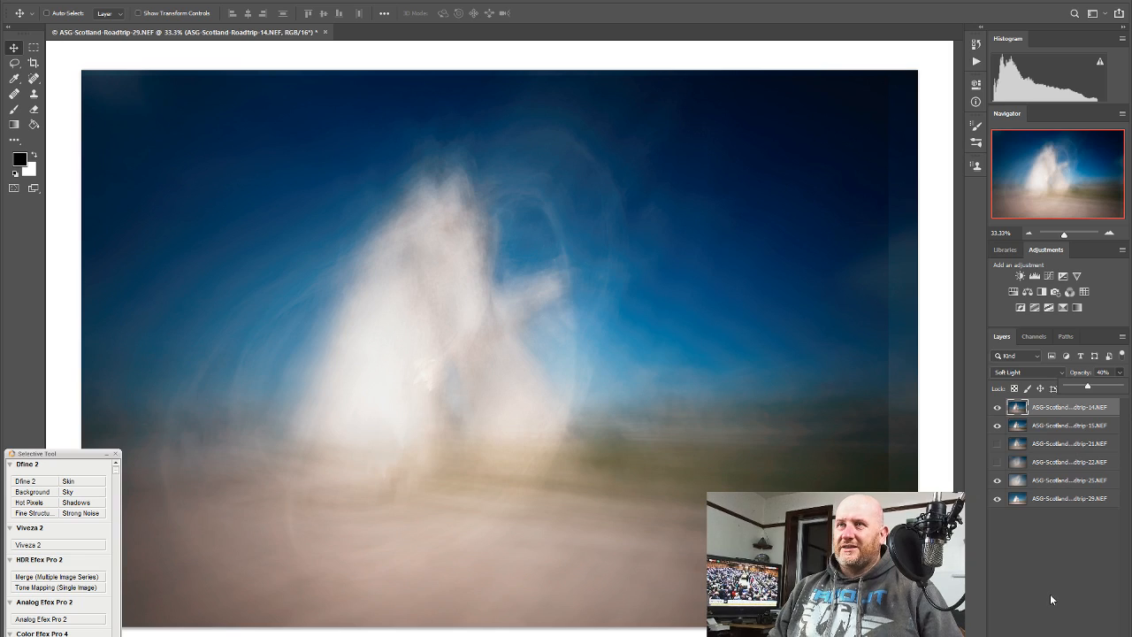
Crop the image's right edge inward to remove the strip left uncovered by the moved layer
click(34, 62)
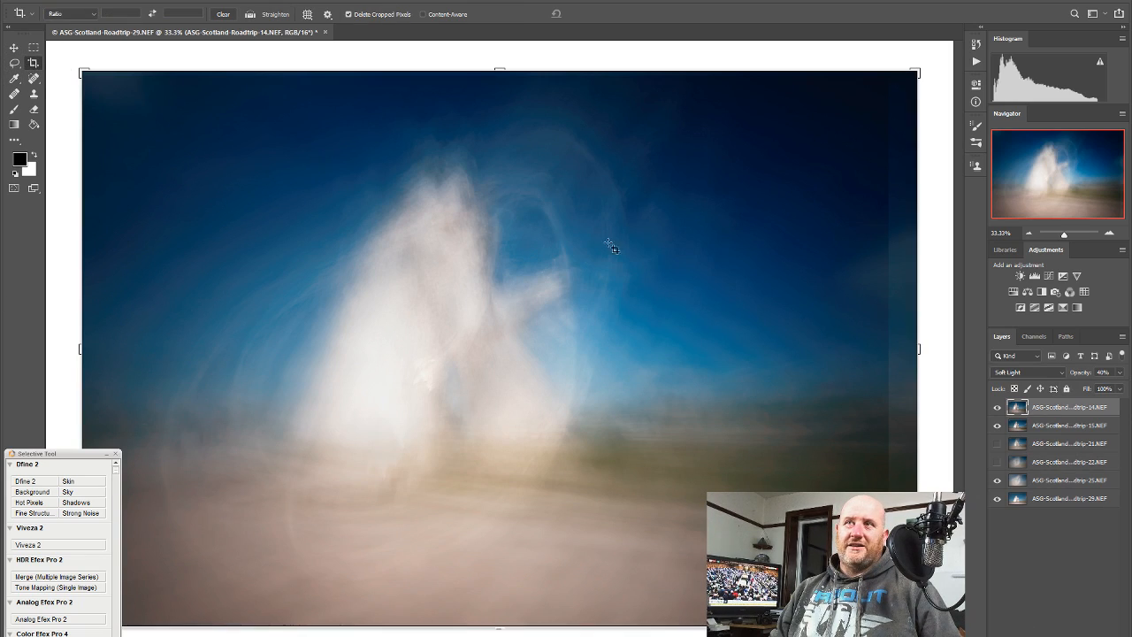
mouse_move(920, 350)
mouse_down()
mouse_move(872, 347)
mouse_move(902, 348)
mouse_up()
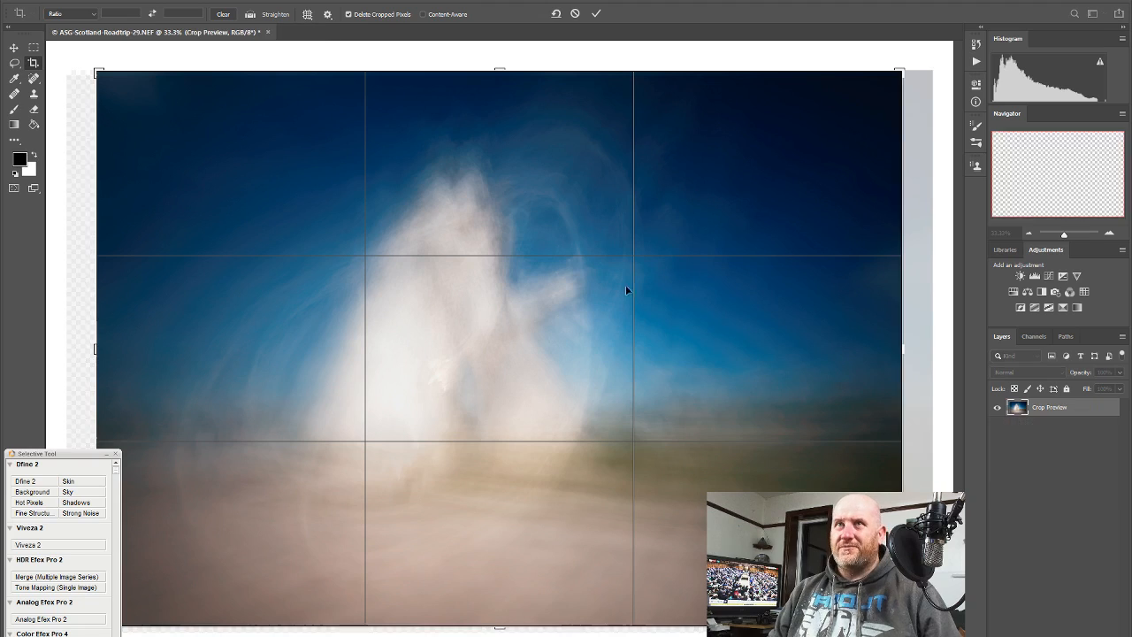
click(596, 14)
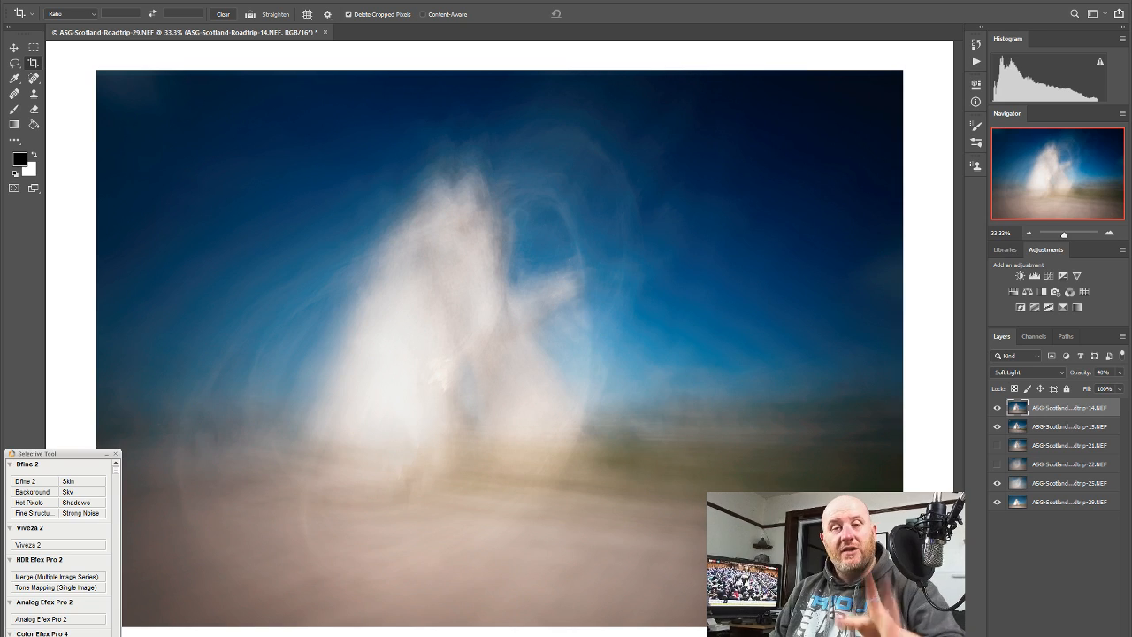
Add a new layer above the photo layers and fill it with the orange colour c68932 using the Paint Bucket
key(ctrl+shift+alt+n)
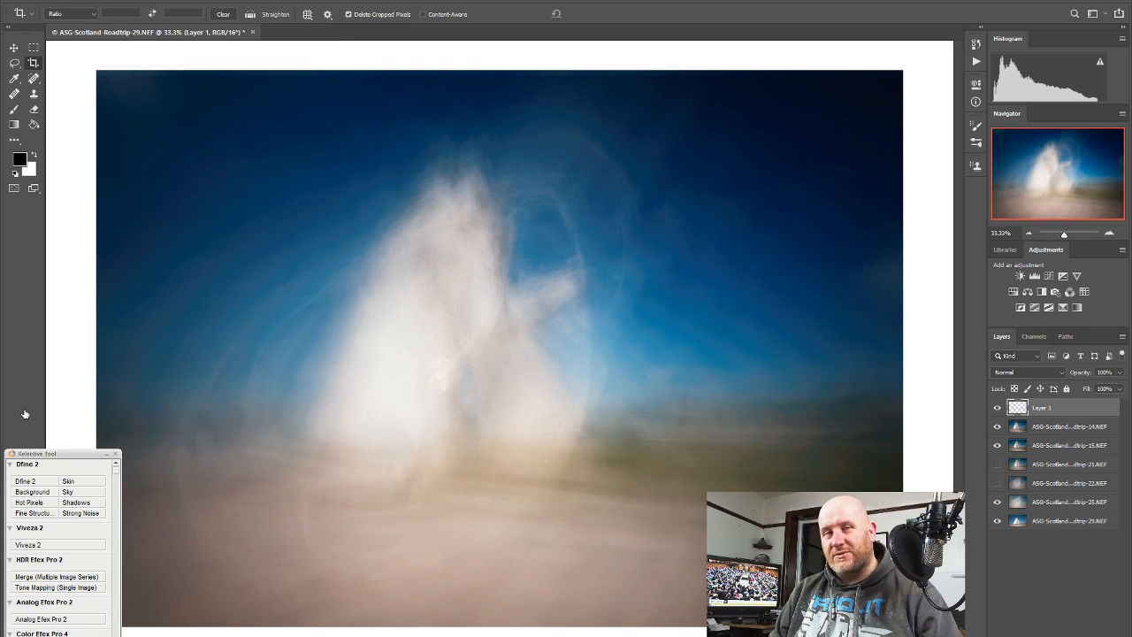
click(19, 160)
click(574, 286)
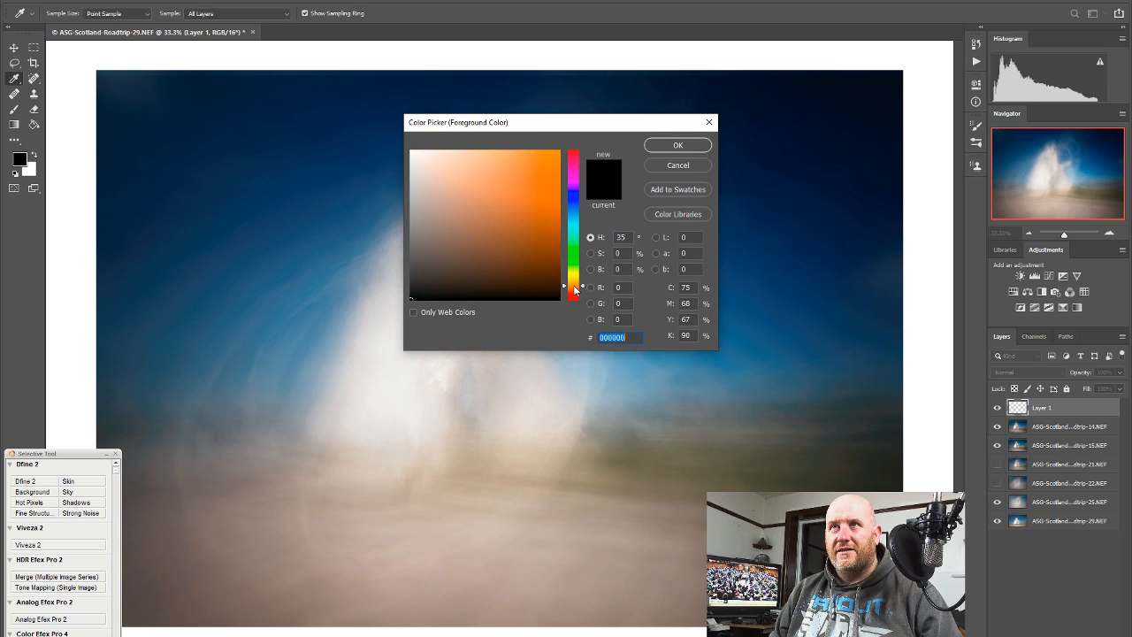
click(522, 183)
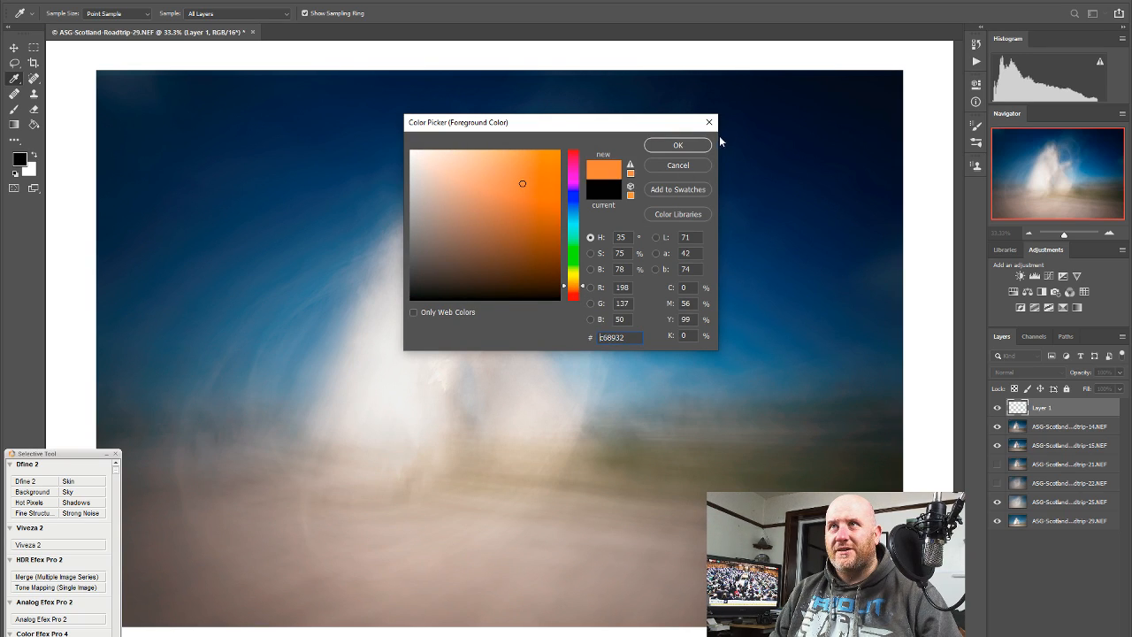
click(677, 146)
click(34, 124)
click(405, 323)
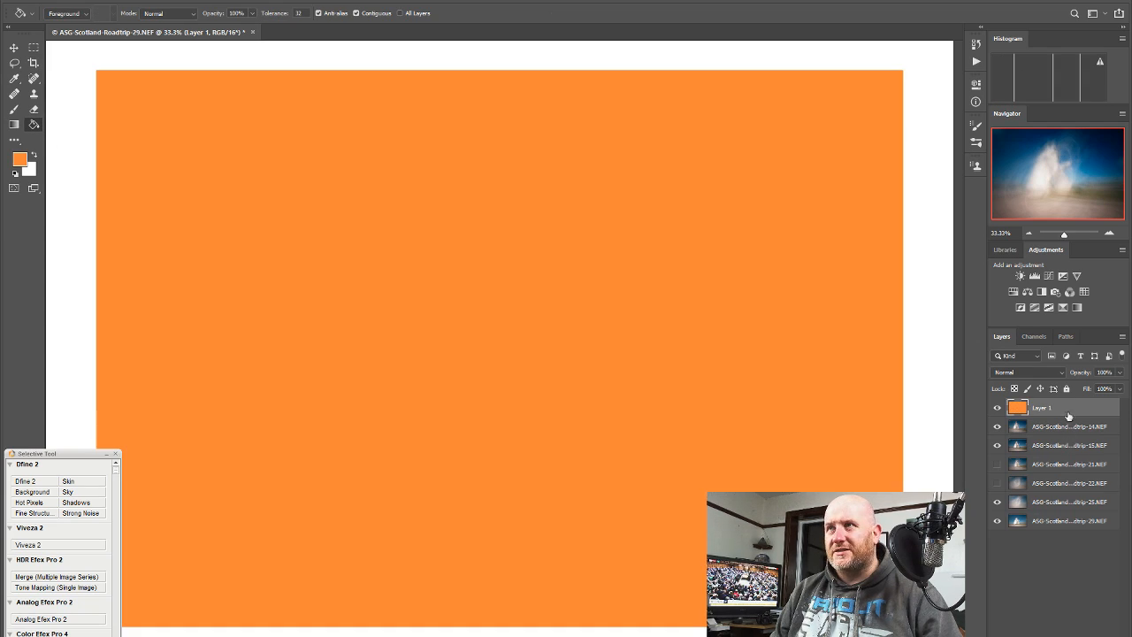
Set the orange Layer 1 to the Hue blend mode and lower its opacity to 68%
click(1026, 371)
click(997, 630)
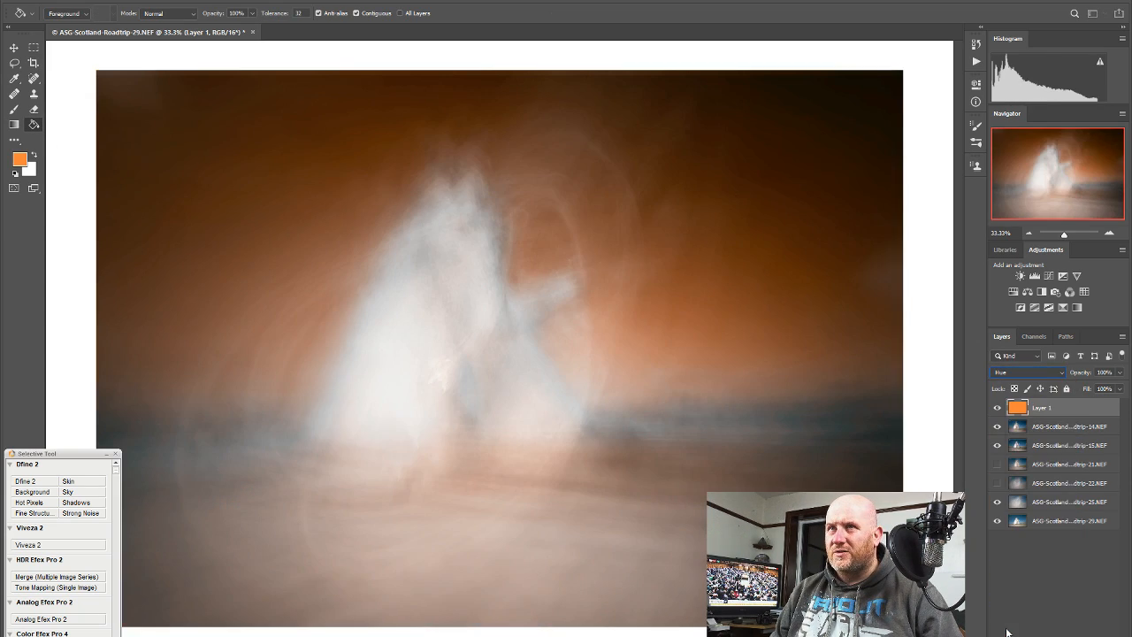
click(1119, 372)
drag(1121, 390, 1094, 389)
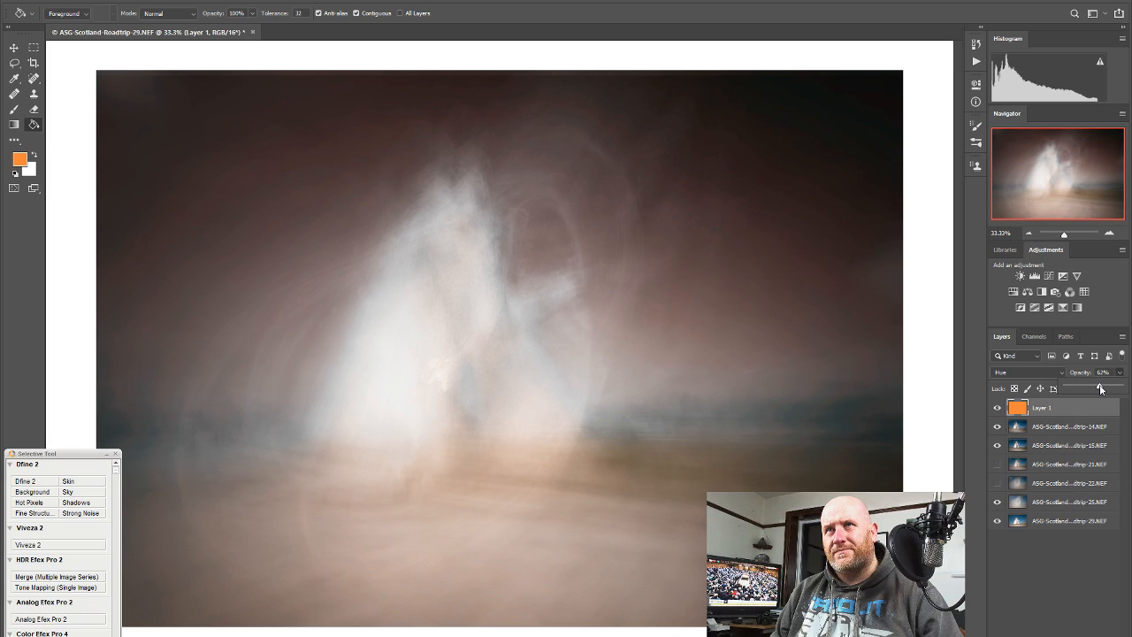
drag(1099, 389, 1105, 390)
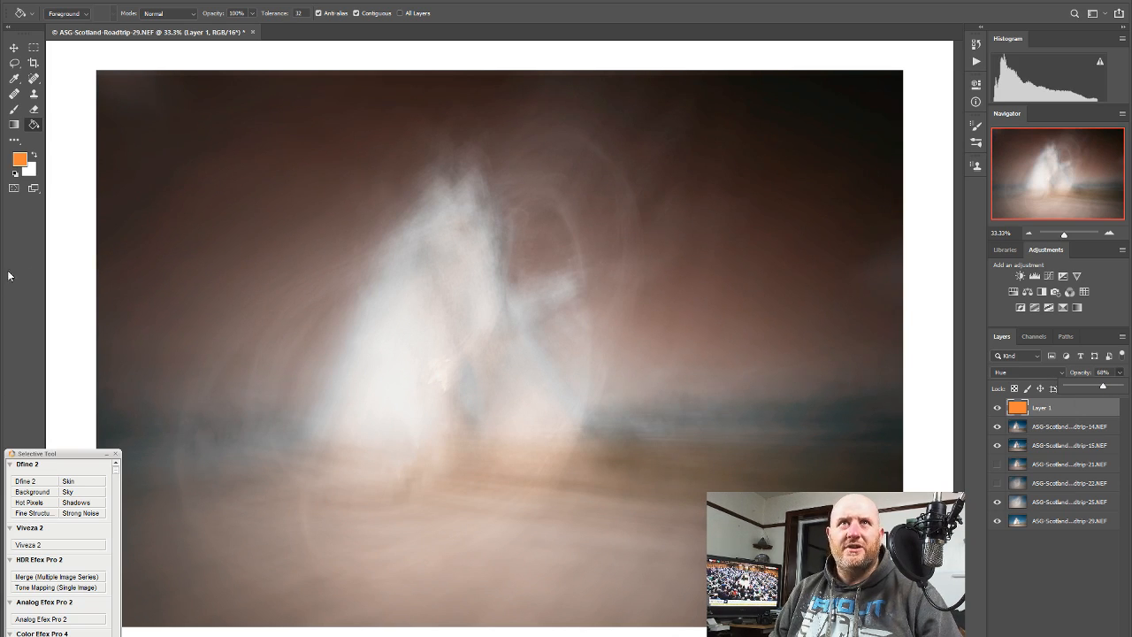
Pick a more yellow orange as the foreground colour and refill Layer 1 with it
click(20, 159)
drag(584, 286, 584, 279)
key(Return)
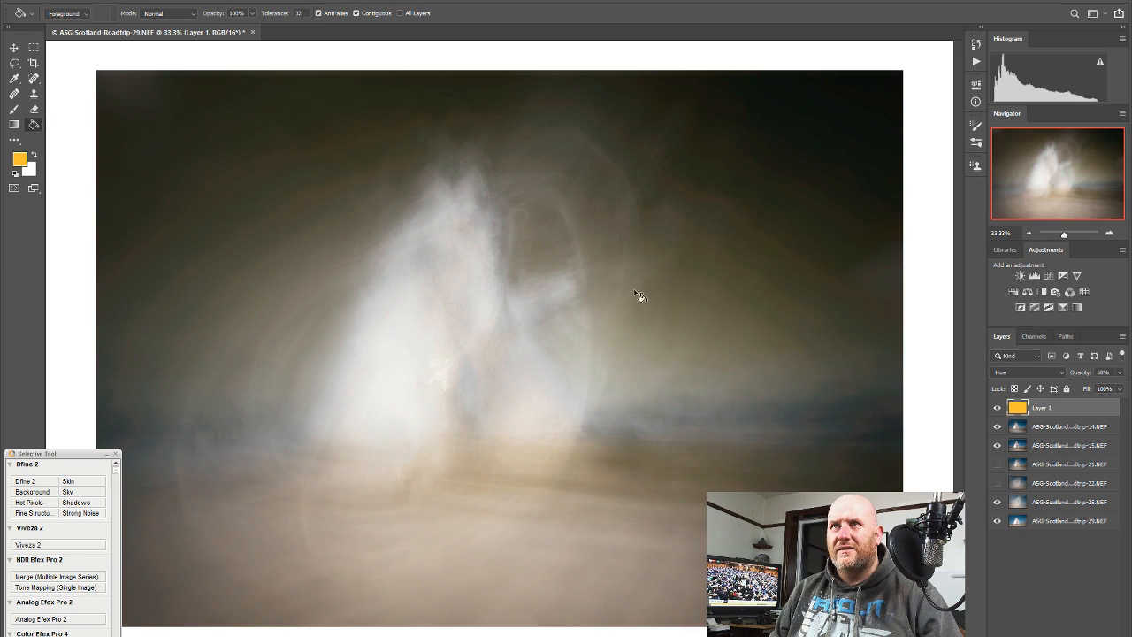
Compare the image with and without the yellow-orange colour layer and lower that layer's opacity to 41%
click(1119, 373)
mouse_move(1103, 386)
mouse_down()
mouse_move(1120, 385)
mouse_move(1101, 394)
mouse_up()
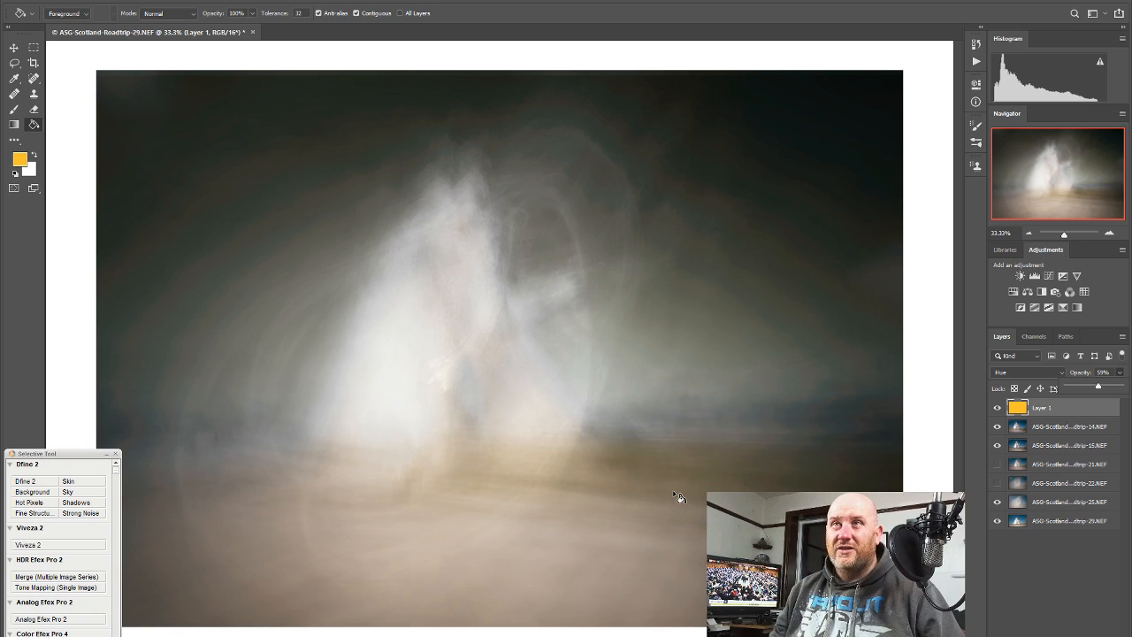
click(997, 407)
click(997, 406)
click(1120, 373)
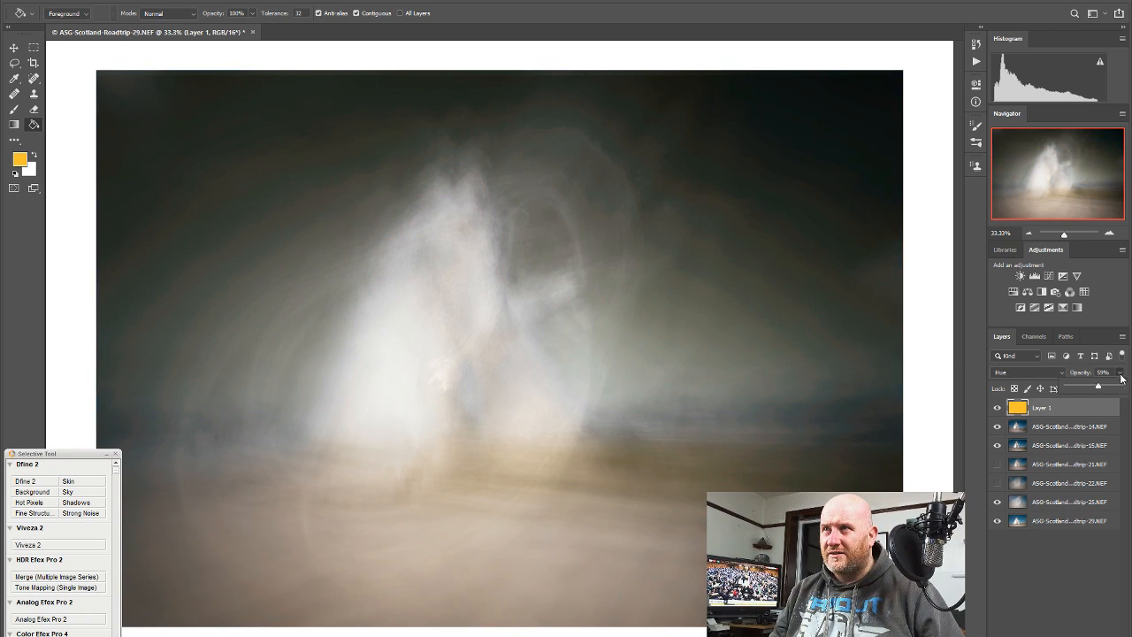
mouse_move(1099, 386)
mouse_down()
mouse_move(1115, 387)
mouse_move(1048, 387)
mouse_move(1121, 387)
mouse_move(1052, 386)
mouse_move(1086, 388)
mouse_up()
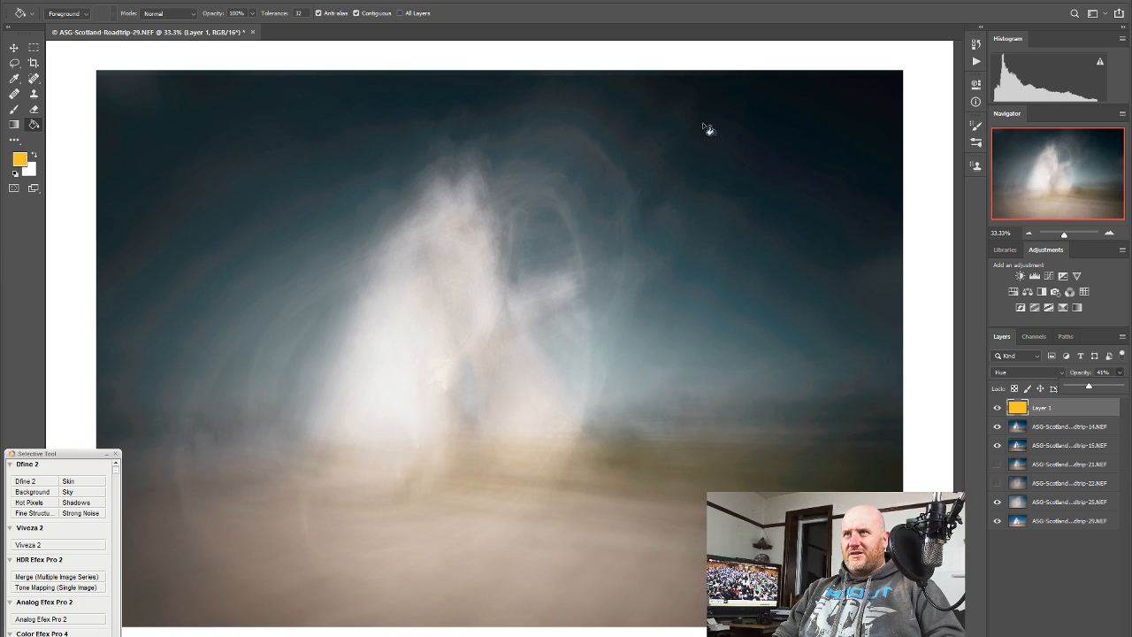
Compare the blend with and without the Roadtrip-14 and Roadtrip-15 layers, selecting Roadtrip-15
click(996, 427)
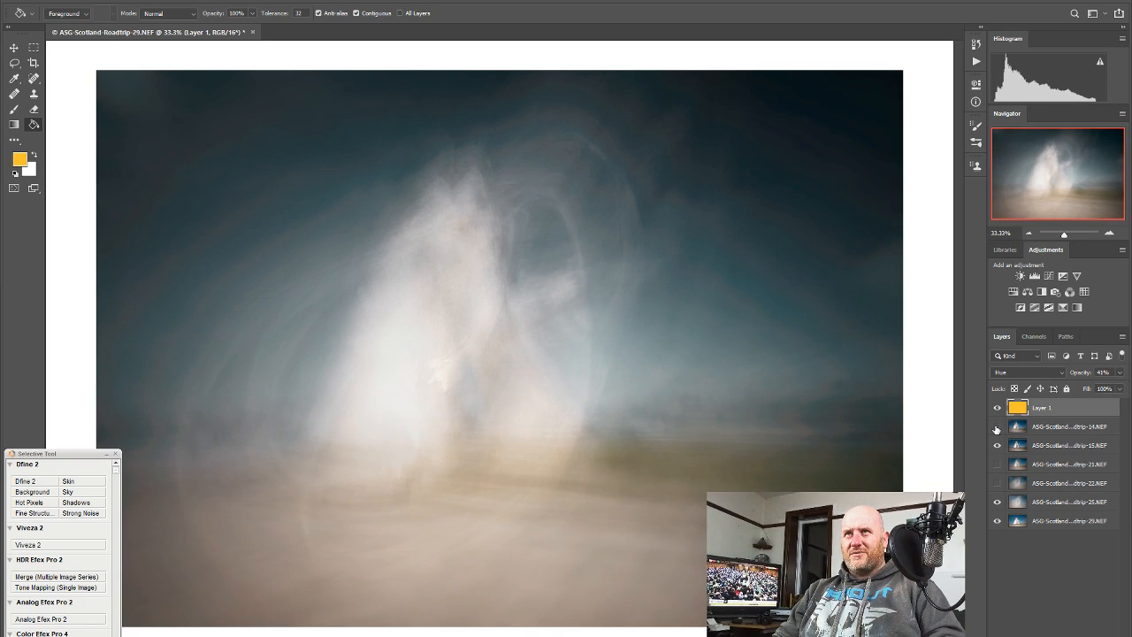
click(996, 428)
click(997, 445)
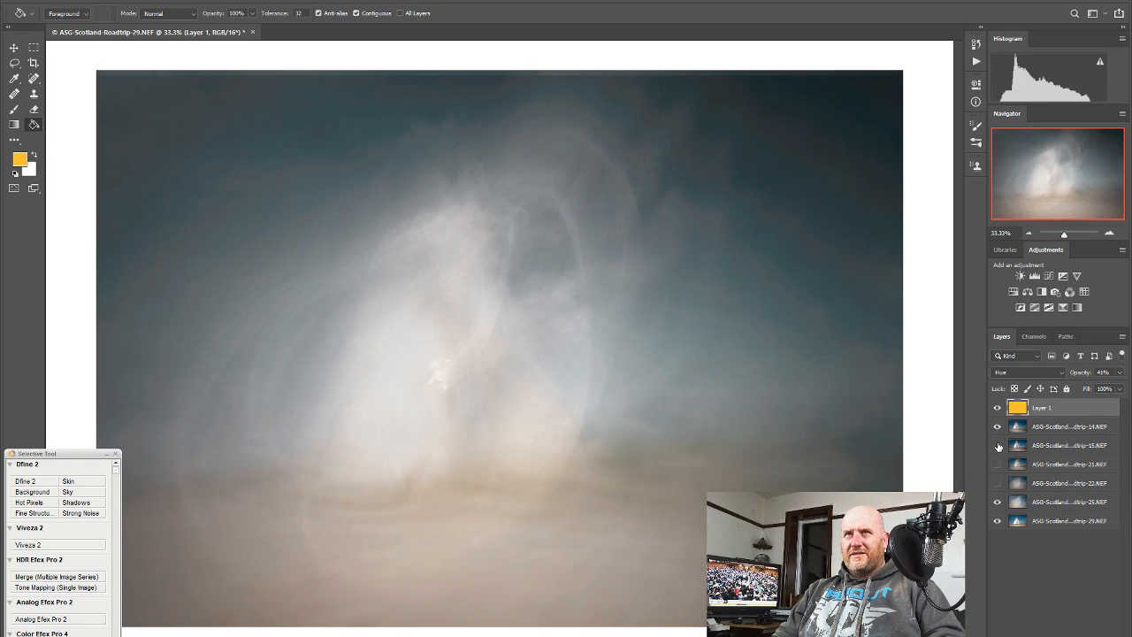
click(998, 444)
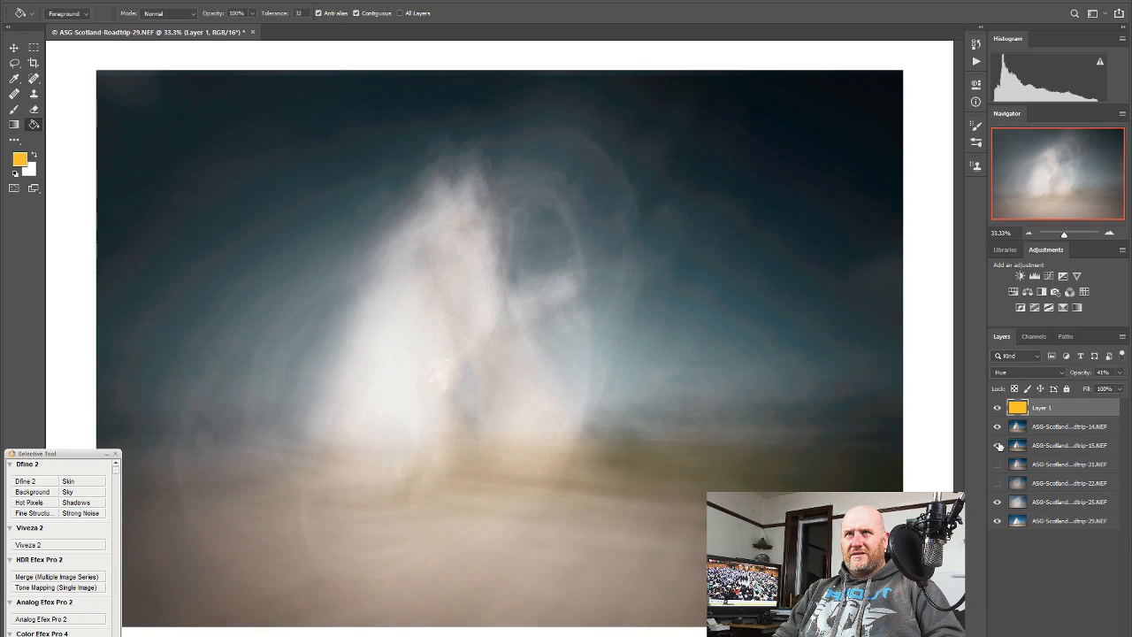
click(997, 445)
click(998, 445)
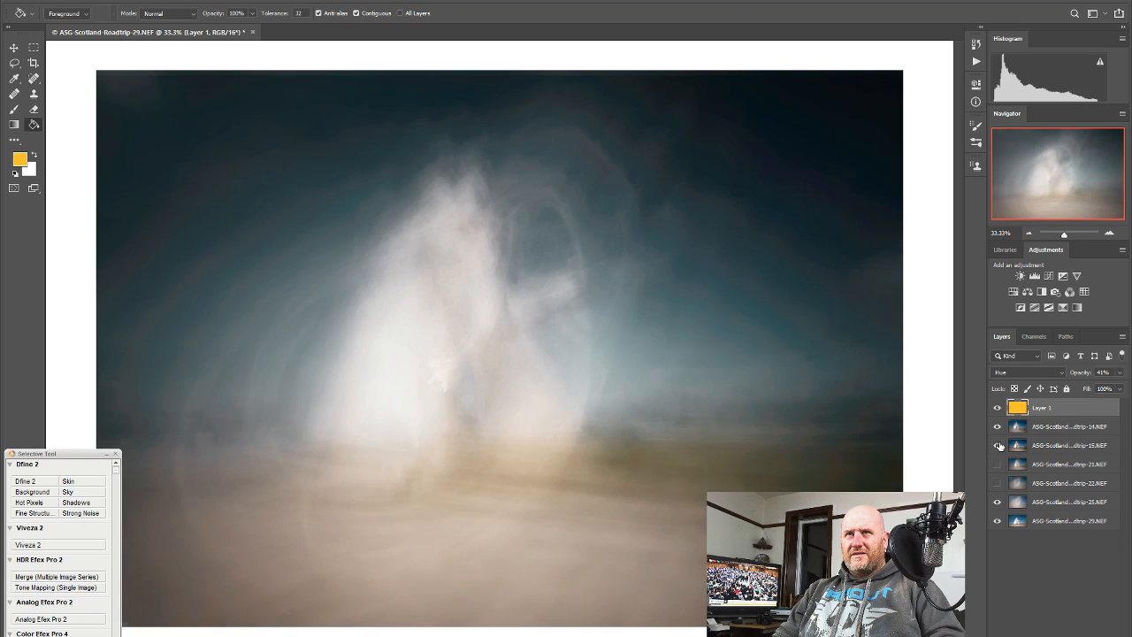
click(1054, 444)
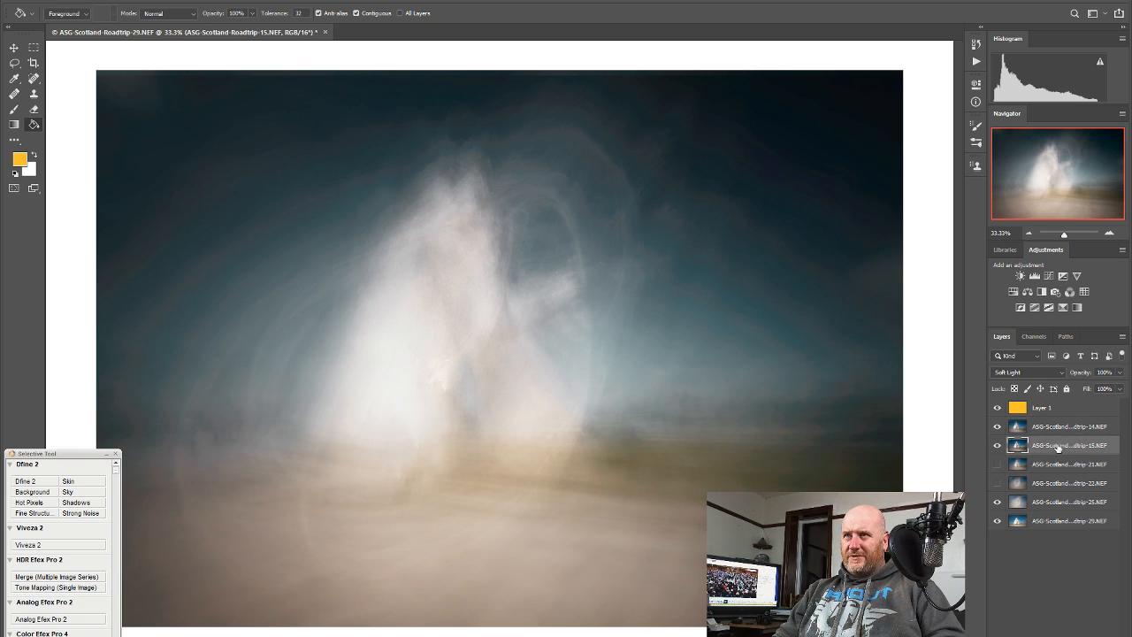
click(999, 446)
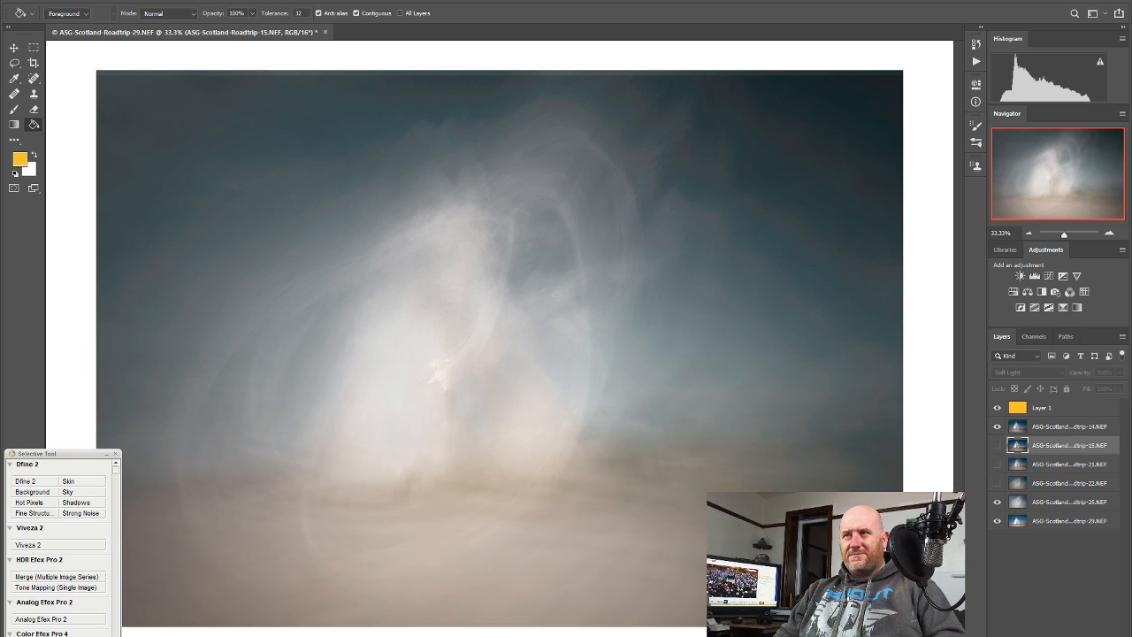
click(998, 445)
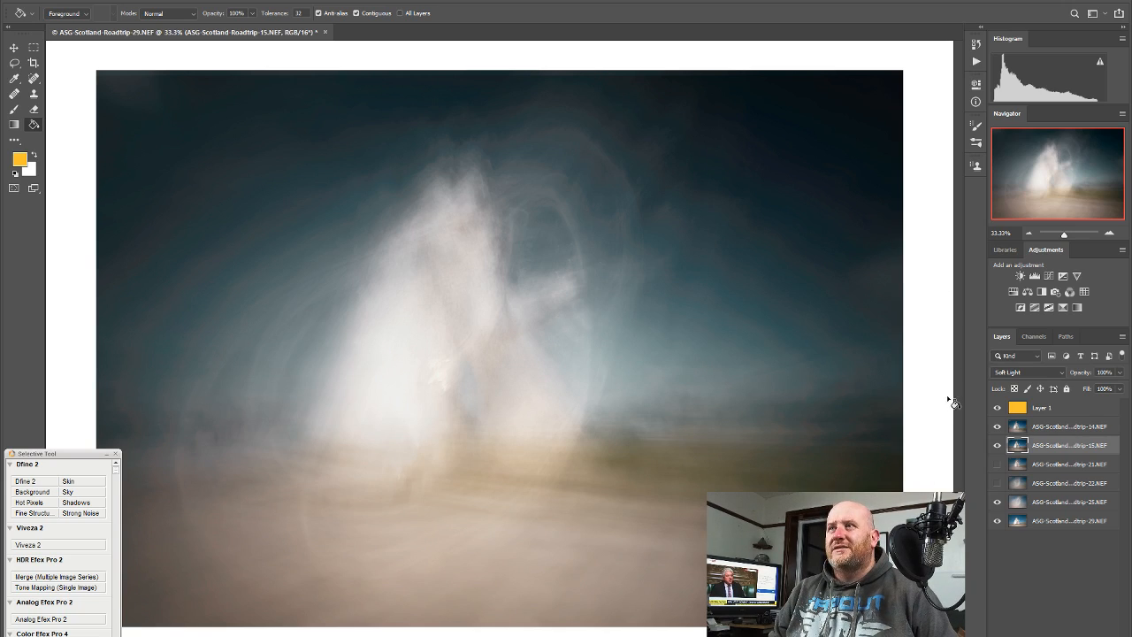
click(997, 445)
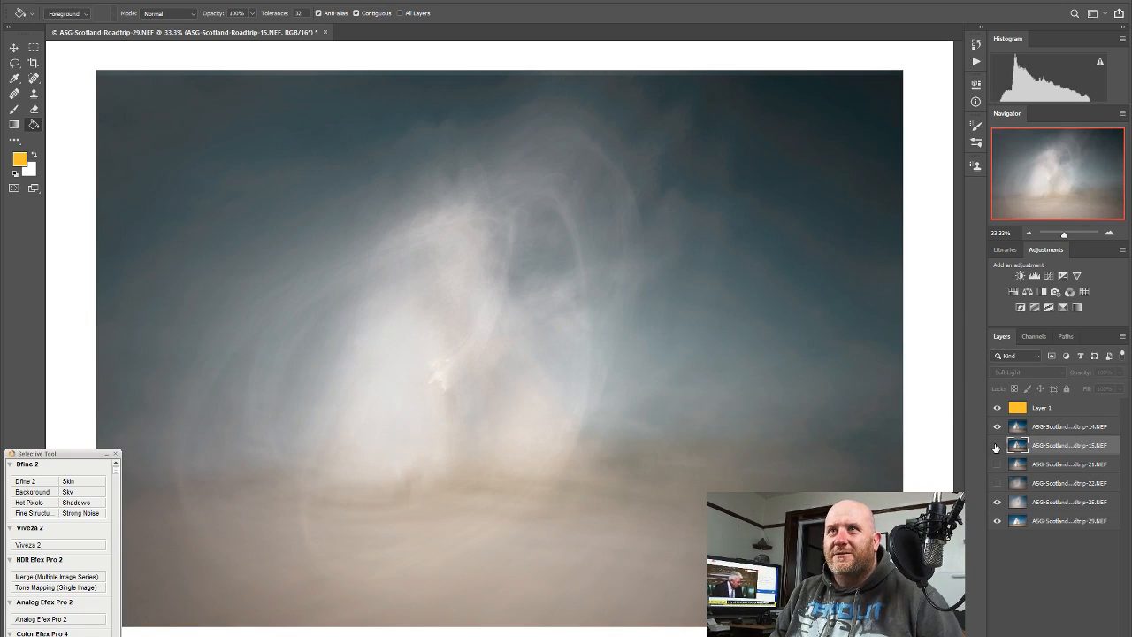
click(998, 445)
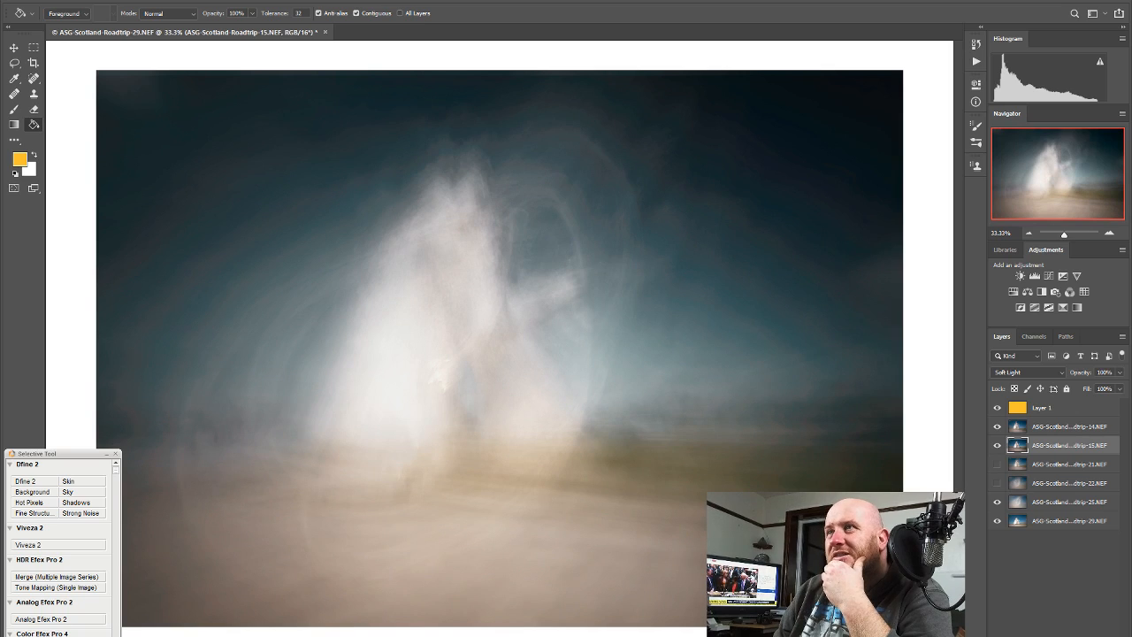
Add a black layer mask to the Roadtrip-15 layer and set the white brush to size 600 and 100% opacity
mouse_move(1119, 389)
mouse_down()
mouse_move(1103, 389)
mouse_move(1119, 387)
mouse_up()
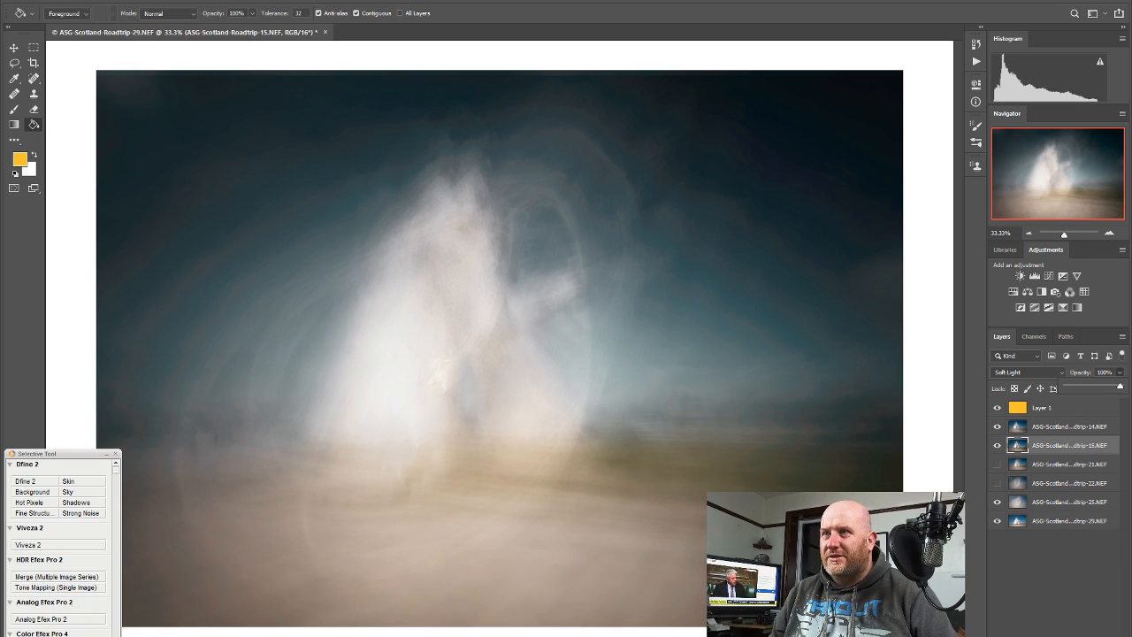
alt+click(1045, 631)
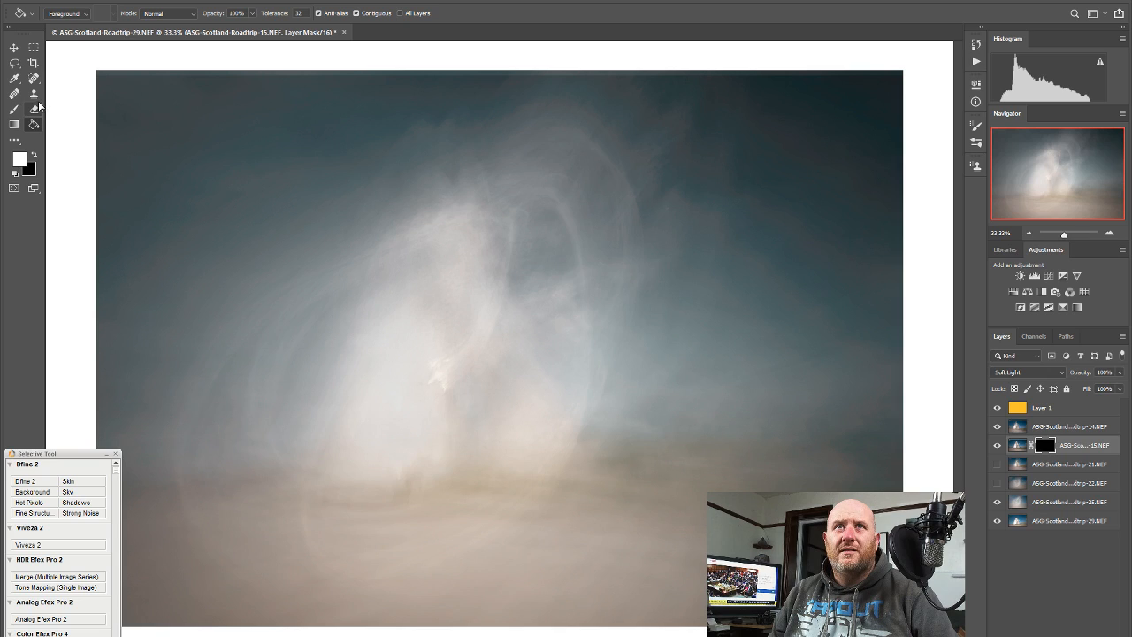
click(15, 110)
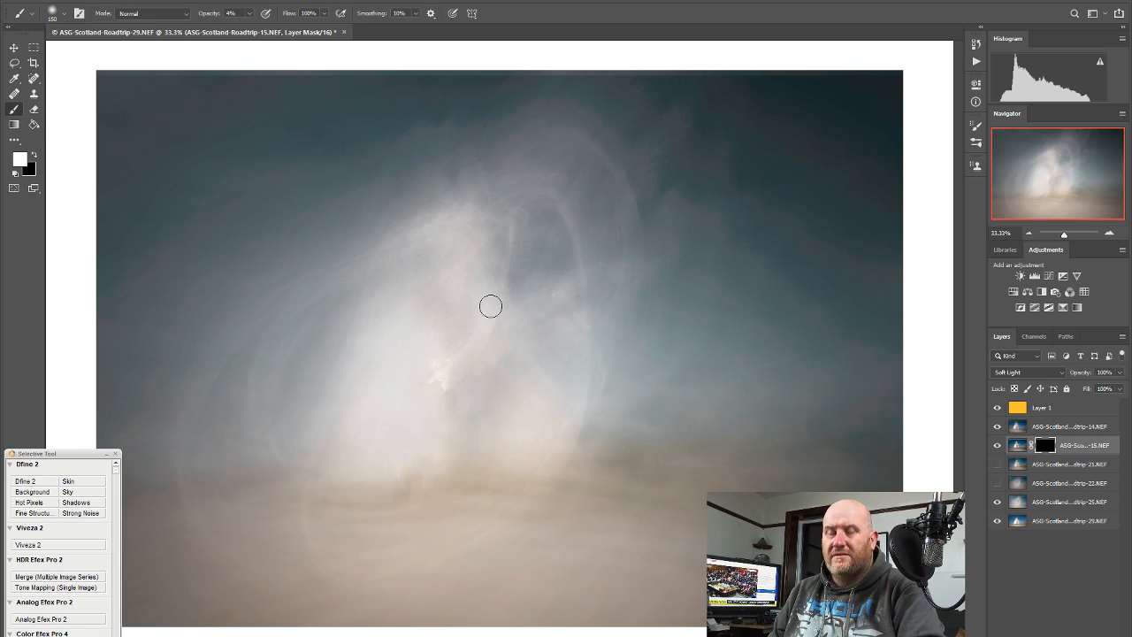
key(bracketright)
key(bracketright)
key(bracketright)
key(bracketright)
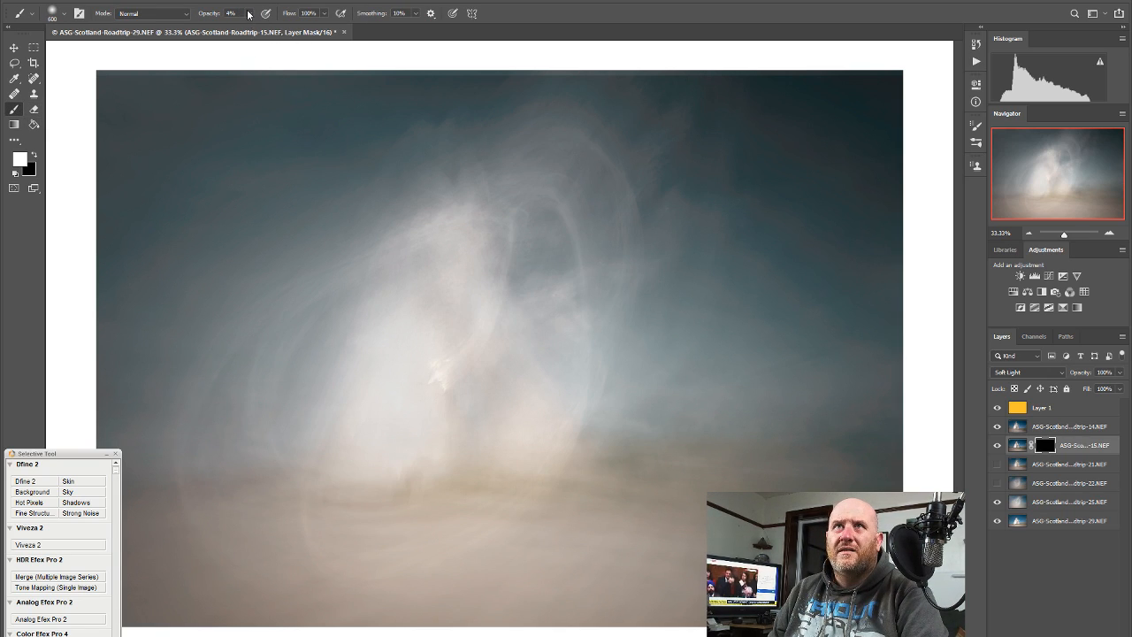
mouse_move(249, 30)
mouse_down()
mouse_move(369, 45)
mouse_move(421, 1)
mouse_up()
Paint white on the Roadtrip-15 mask over the sculpture, enlarging the brush to about 1500, to reveal the layer there
mouse_move(530, 284)
mouse_down()
mouse_move(490, 306)
mouse_move(492, 260)
mouse_move(430, 249)
mouse_move(460, 228)
mouse_move(410, 253)
mouse_move(330, 354)
mouse_move(466, 300)
mouse_move(580, 287)
mouse_move(587, 334)
mouse_move(583, 283)
mouse_move(549, 235)
mouse_move(485, 222)
mouse_move(442, 257)
mouse_up()
key(bracketright)
key(bracketright)
key(bracketright)
key(bracketright)
key(bracketright)
key(bracketright)
key(bracketright)
key(bracketright)
key(bracketright)
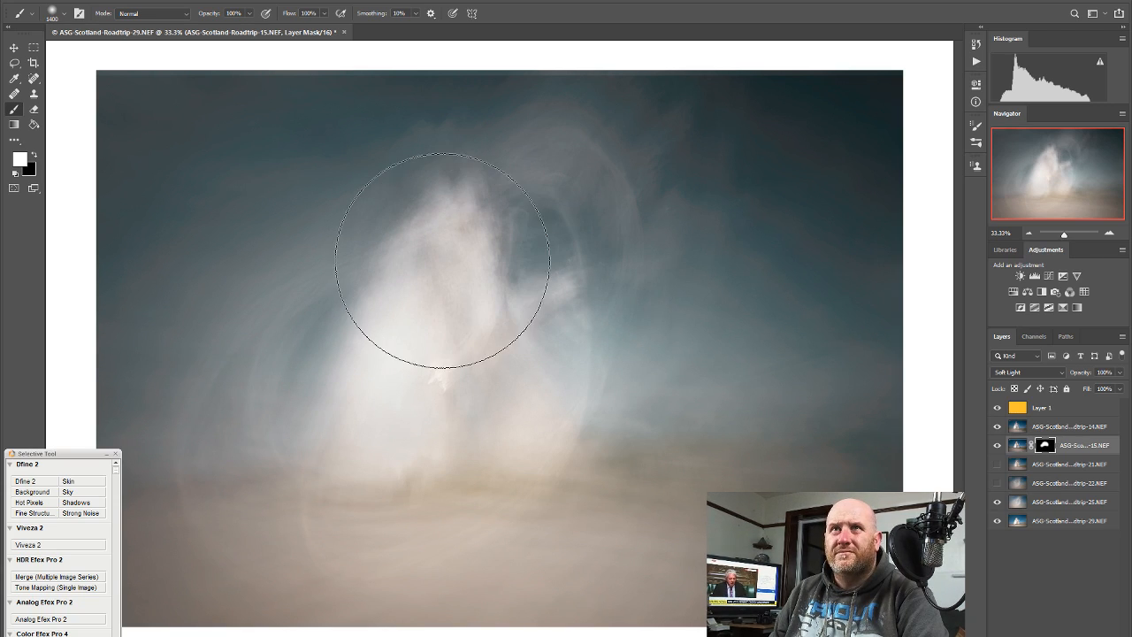
mouse_move(409, 284)
mouse_down()
mouse_move(478, 269)
mouse_move(513, 275)
mouse_move(366, 353)
mouse_move(371, 379)
mouse_move(569, 366)
mouse_move(573, 333)
mouse_move(551, 349)
mouse_move(619, 263)
mouse_up()
click(353, 283)
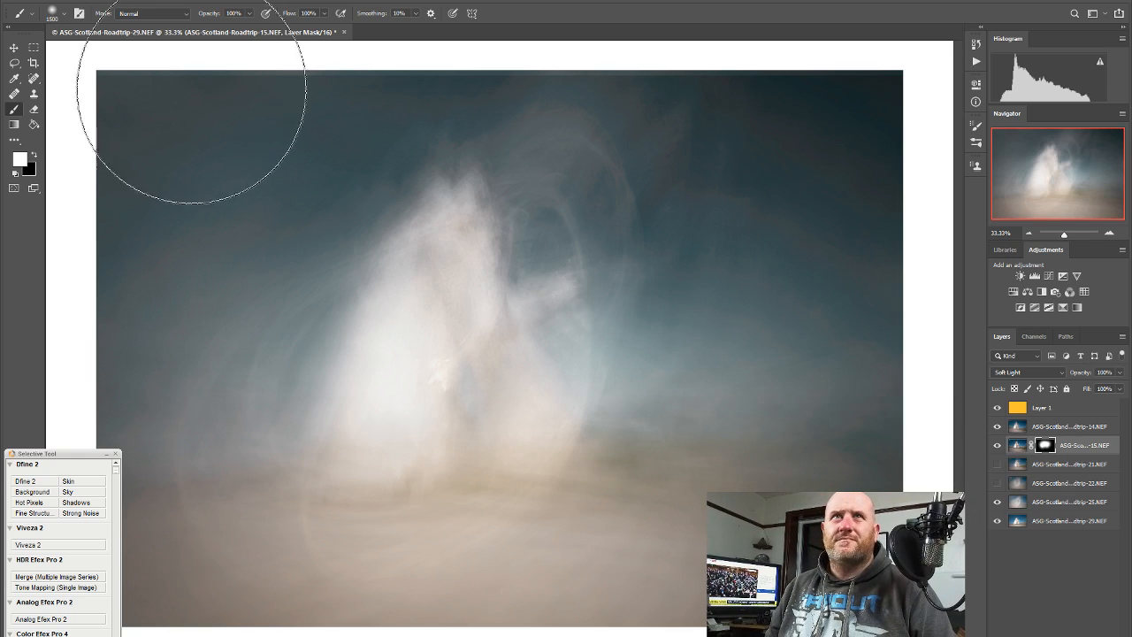
Crop a thin strip off the image's top edge
click(34, 63)
drag(499, 71, 500, 71)
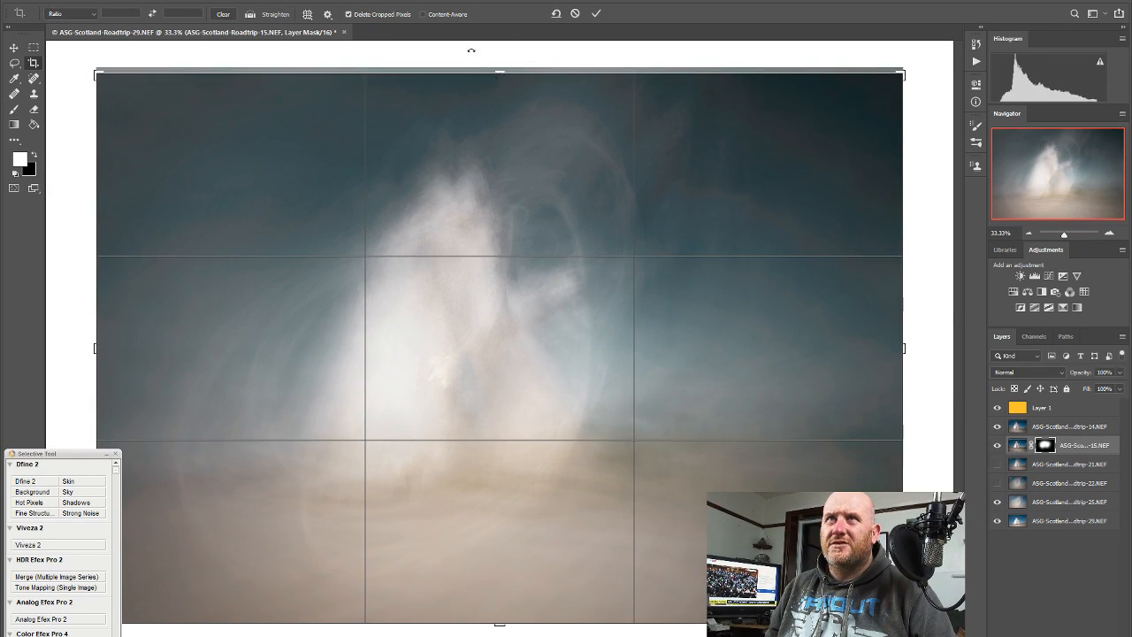
click(598, 14)
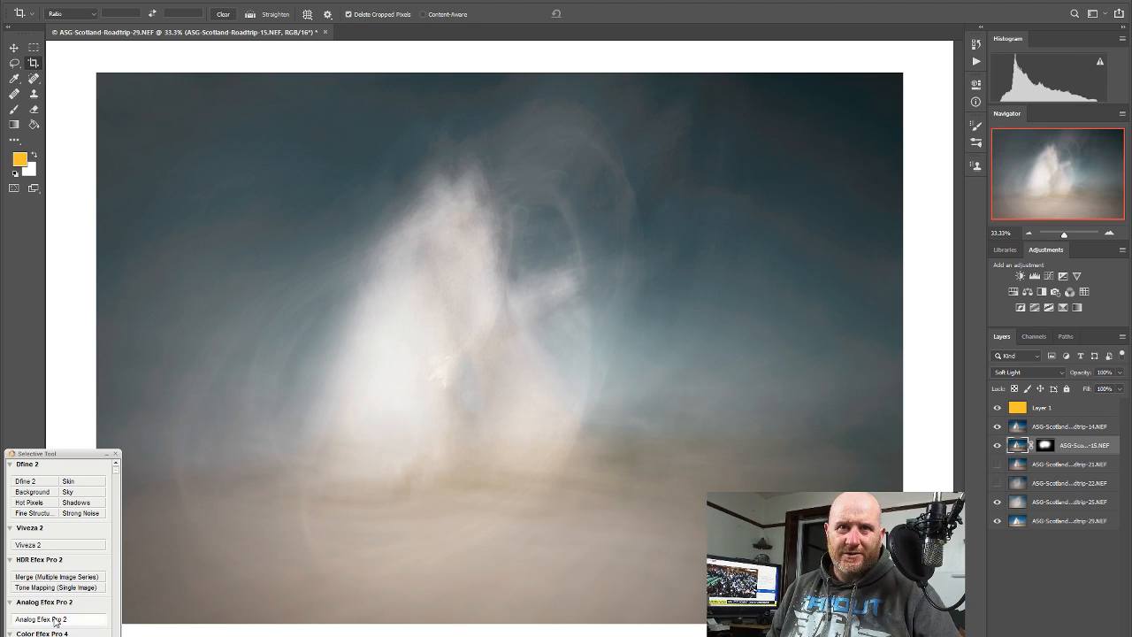
Apply the imported Rothko in Howick preset to the image in Analog Efex Pro 2 and reveal it across the whole split preview
click(54, 619)
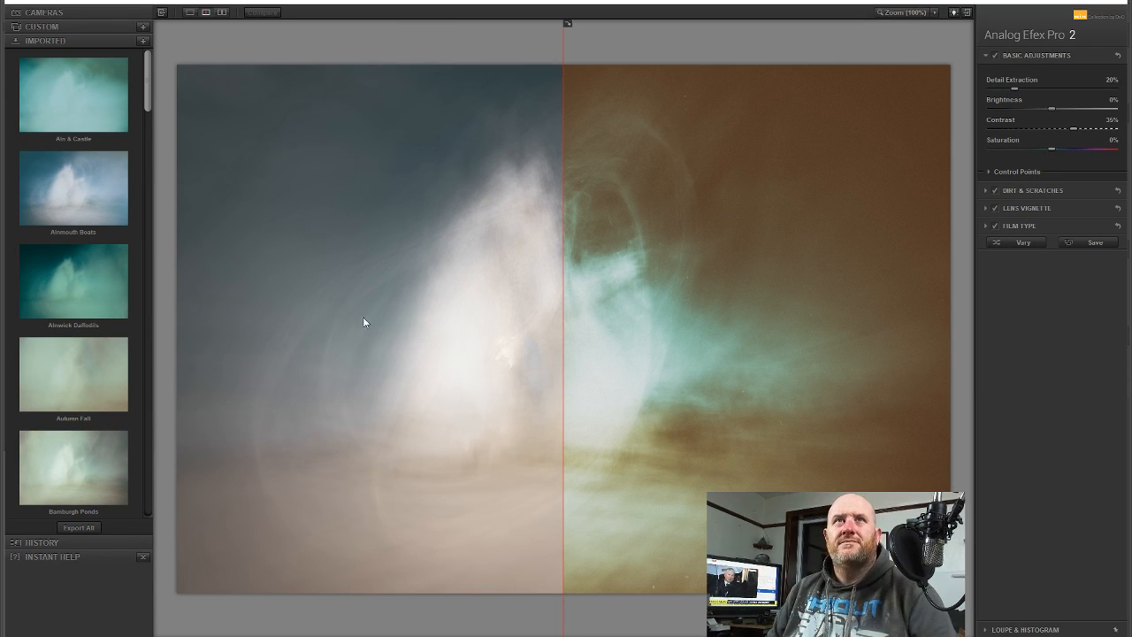
drag(149, 84, 142, 213)
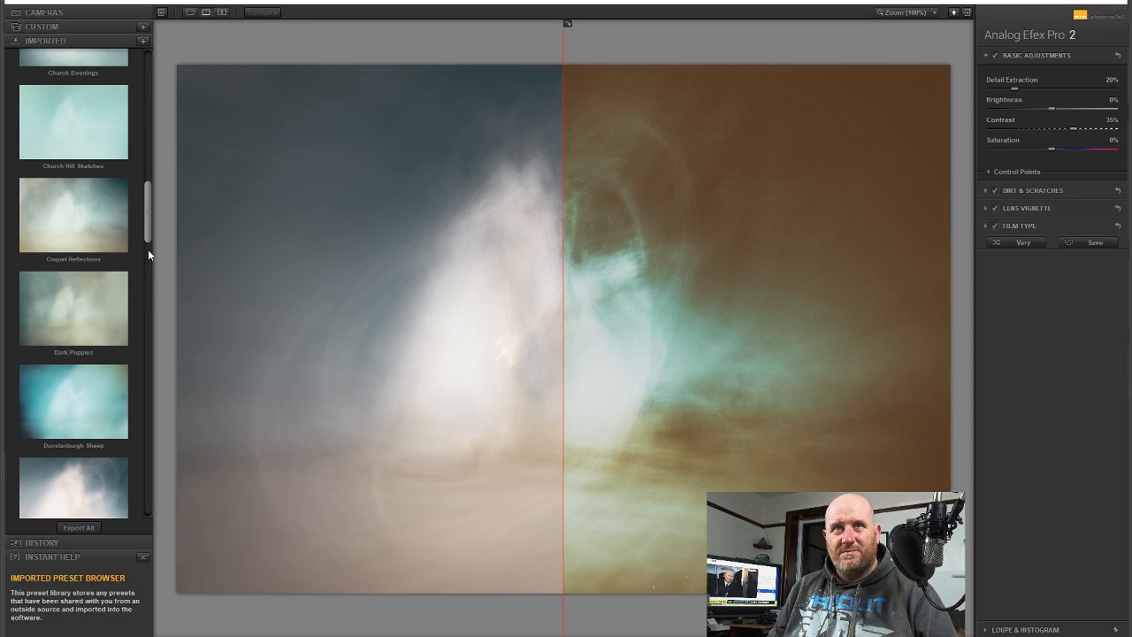
mouse_move(148, 231)
mouse_down()
mouse_move(131, 329)
mouse_move(143, 515)
mouse_move(154, 272)
mouse_move(178, 127)
mouse_up()
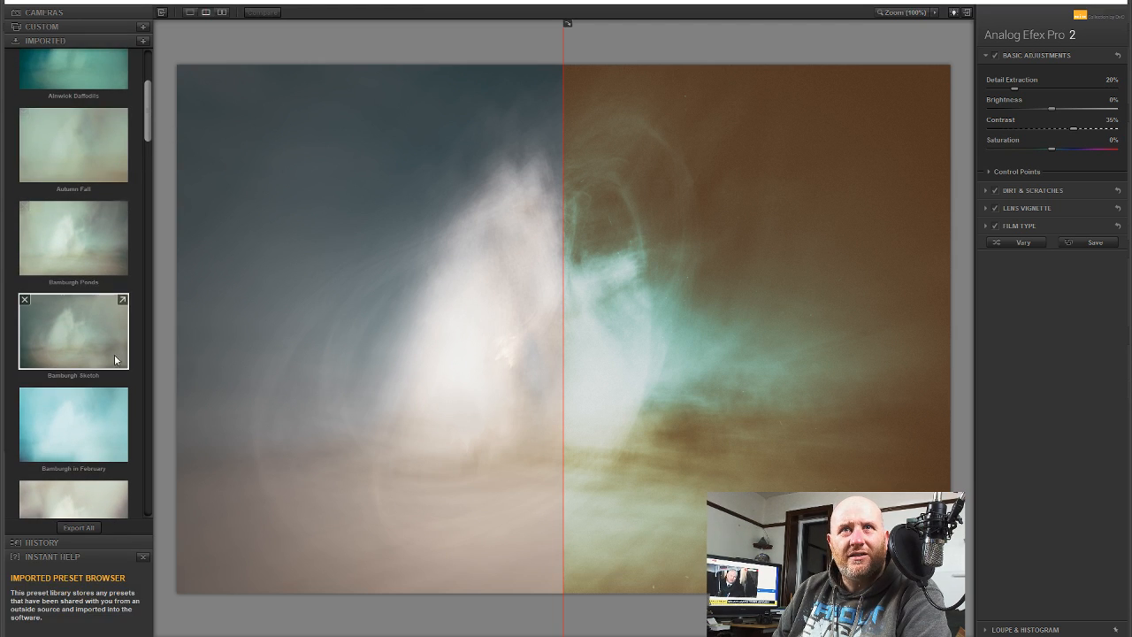
drag(146, 130, 137, 341)
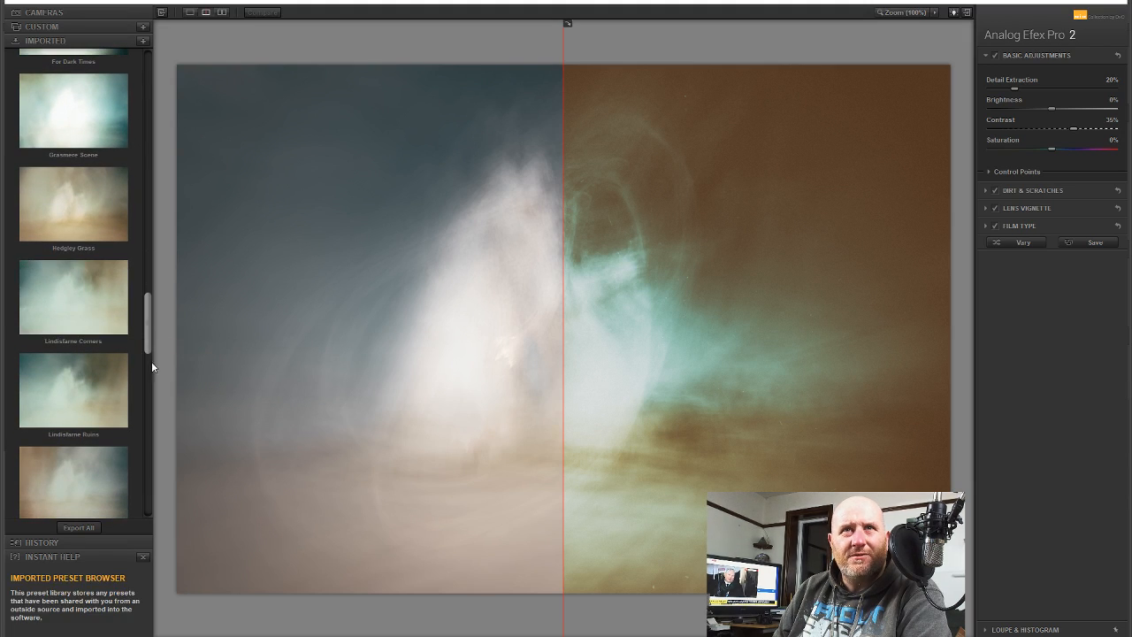
drag(146, 326, 136, 379)
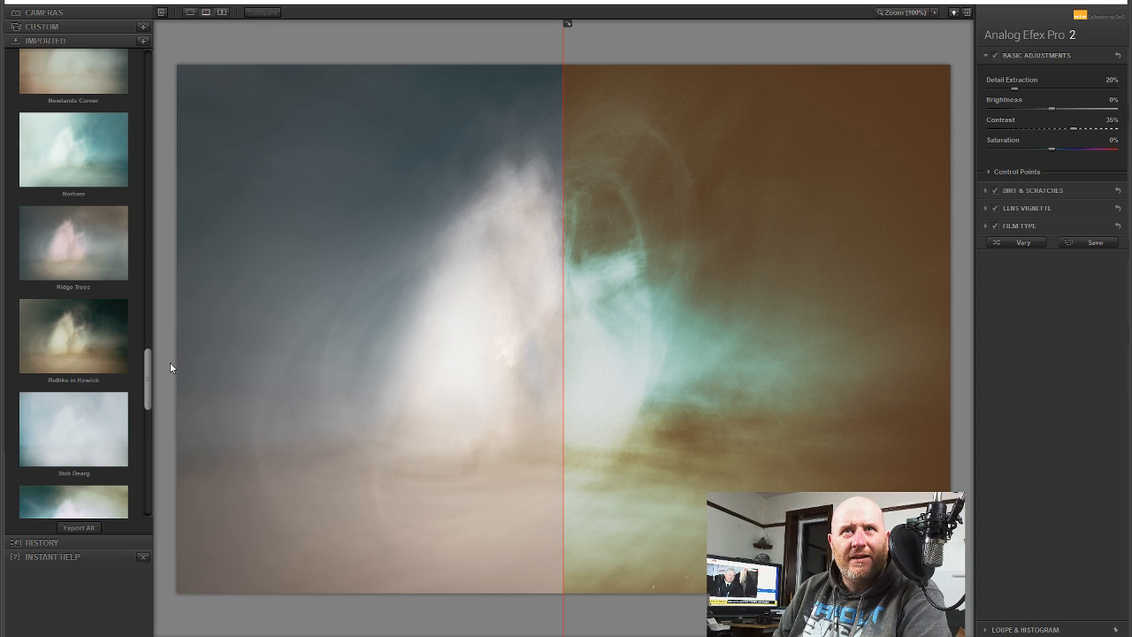
mouse_move(149, 383)
mouse_down()
mouse_move(141, 510)
mouse_move(154, 385)
mouse_up()
click(76, 284)
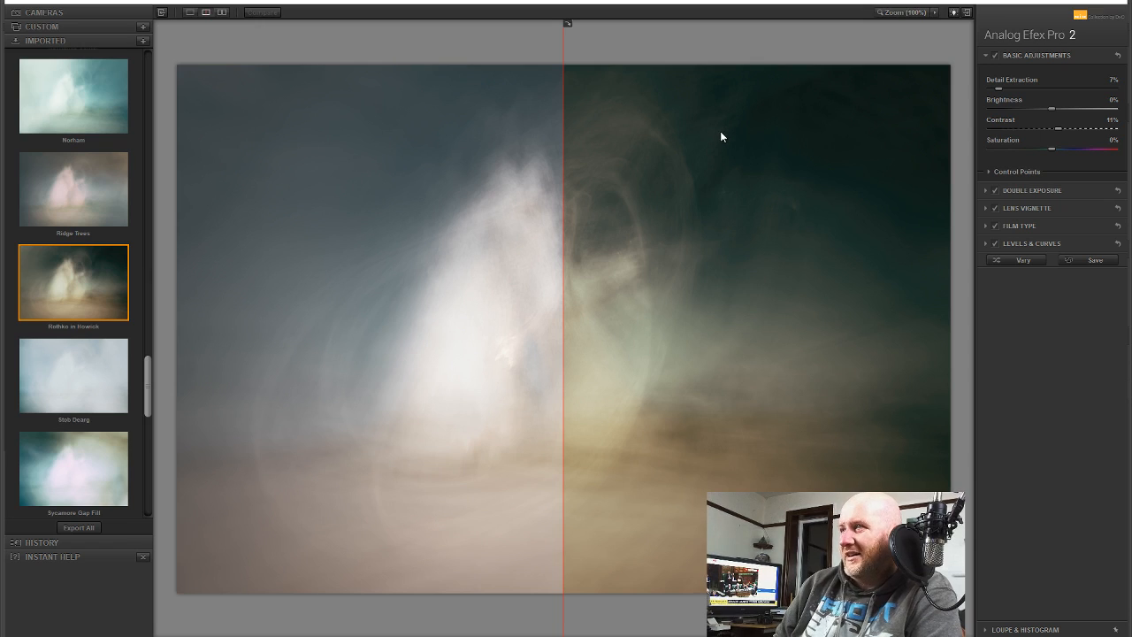
drag(563, 50, 218, 24)
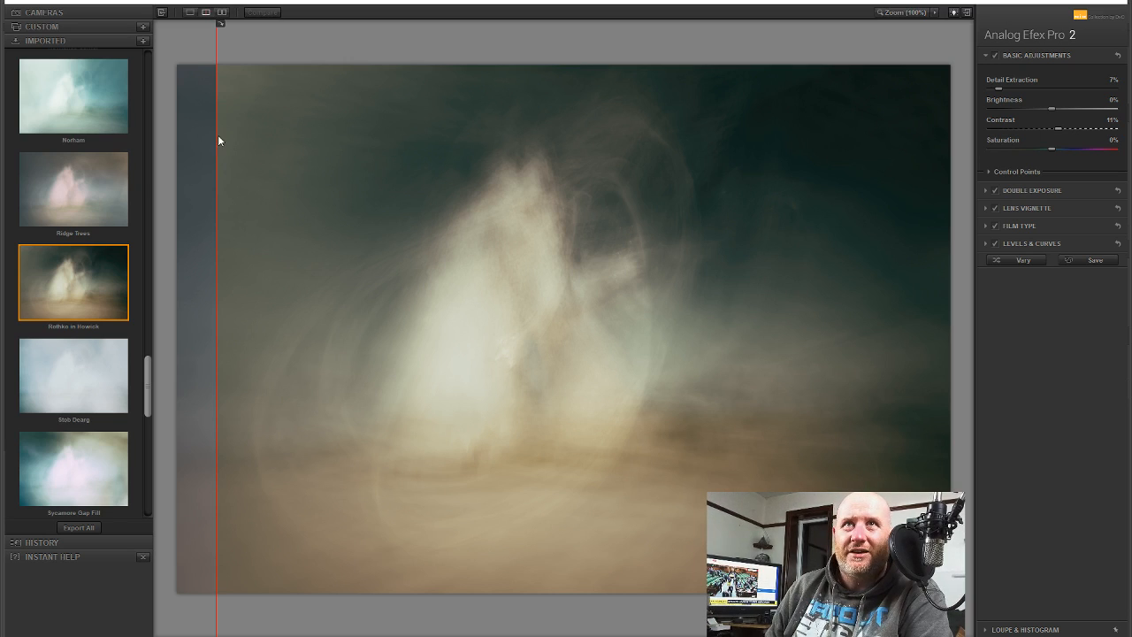
drag(216, 134, 178, 133)
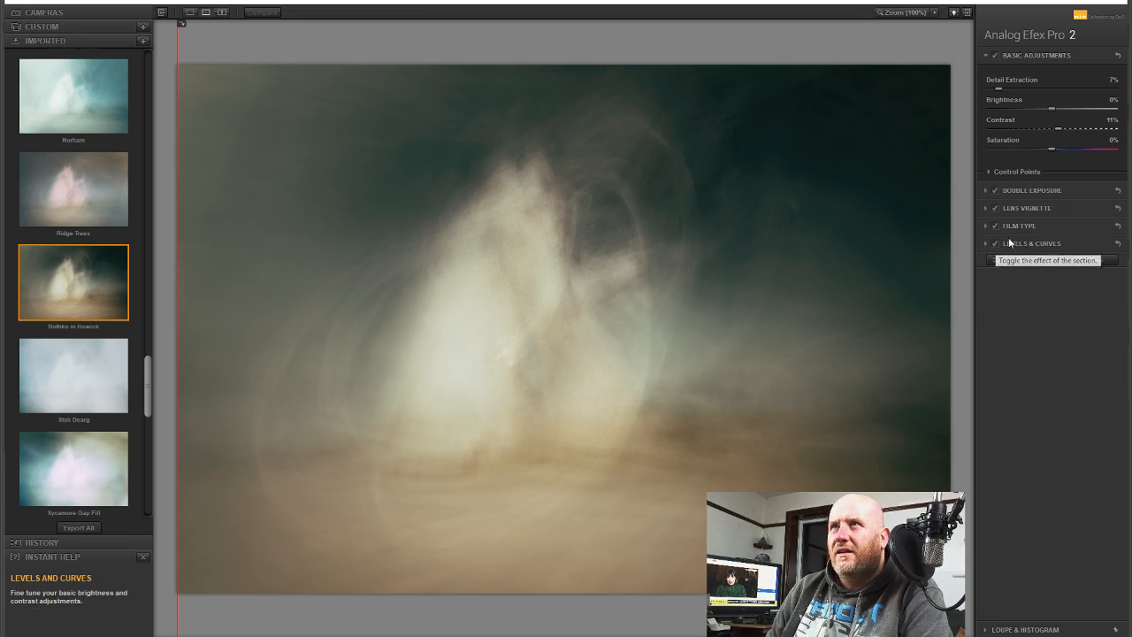
Move the Double Exposure's second image down onto the foreground, and try a smaller scale before enlarging it again
click(1035, 191)
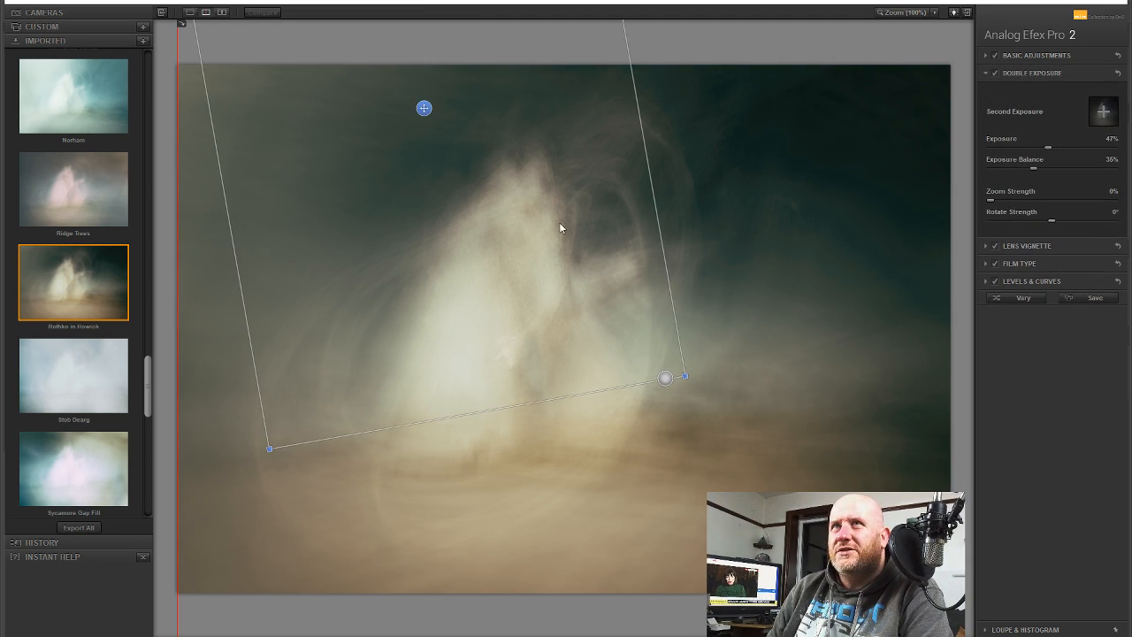
drag(427, 111, 455, 503)
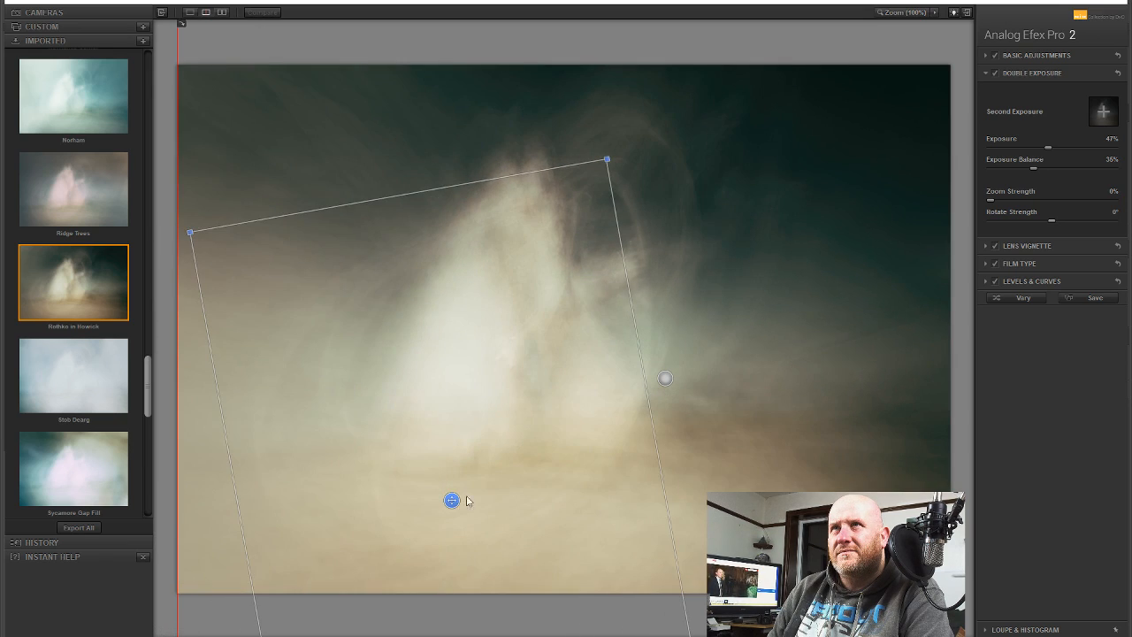
drag(649, 89, 576, 204)
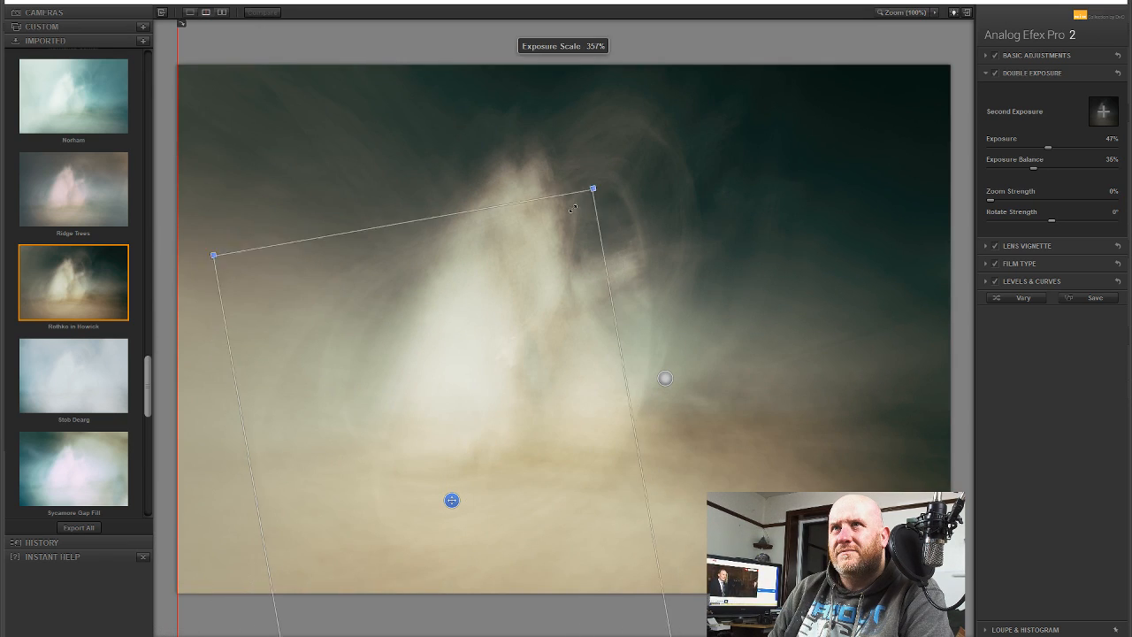
drag(542, 248, 544, 246)
drag(591, 198, 679, 87)
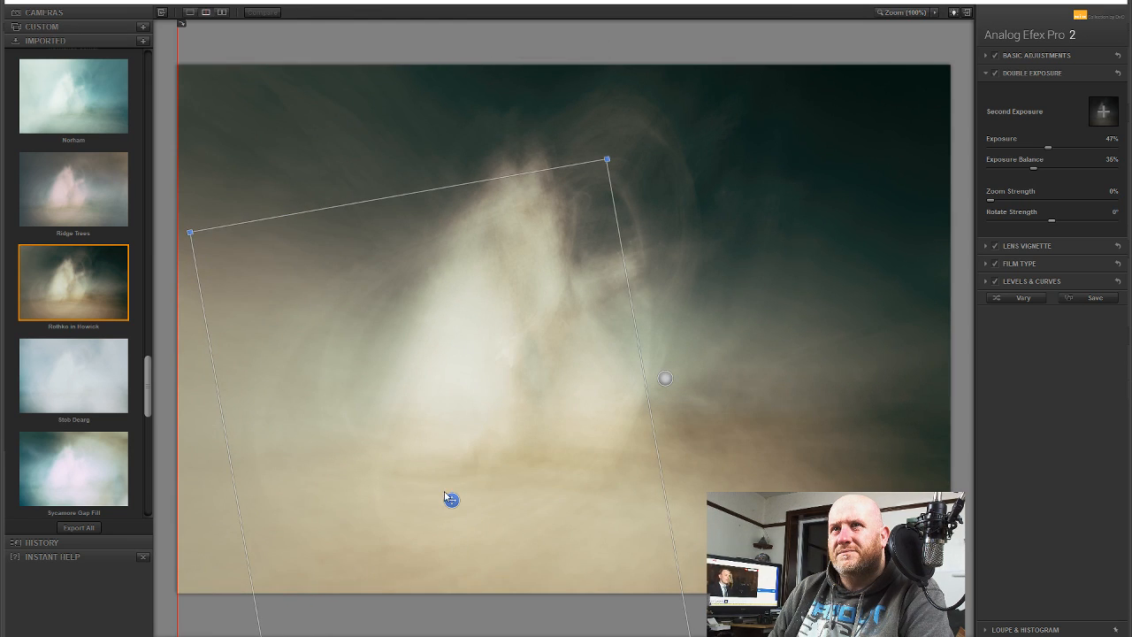
Move the second exposure up to the sculpture's peak and rotate it to a diagonal angle
drag(452, 501, 552, 139)
drag(874, 425, 500, 460)
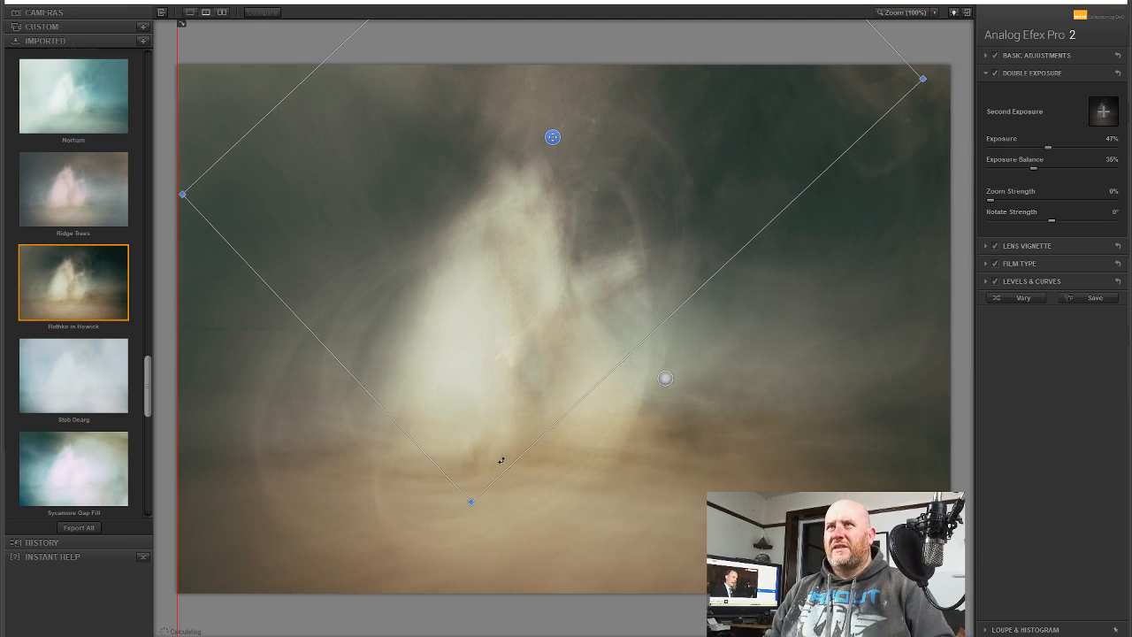
drag(560, 151, 577, 198)
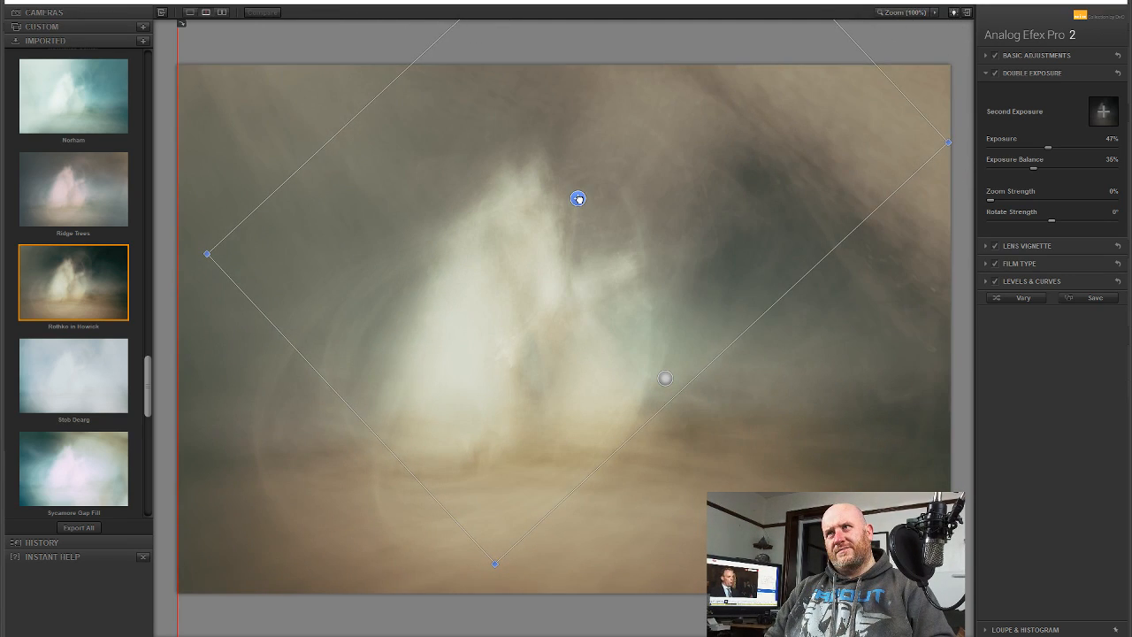
Set the Exposure Balance to 50% and try the second exposure beside the sculpture before centring it over the sculpture's upper part
double_click(1034, 165)
drag(578, 198, 526, 218)
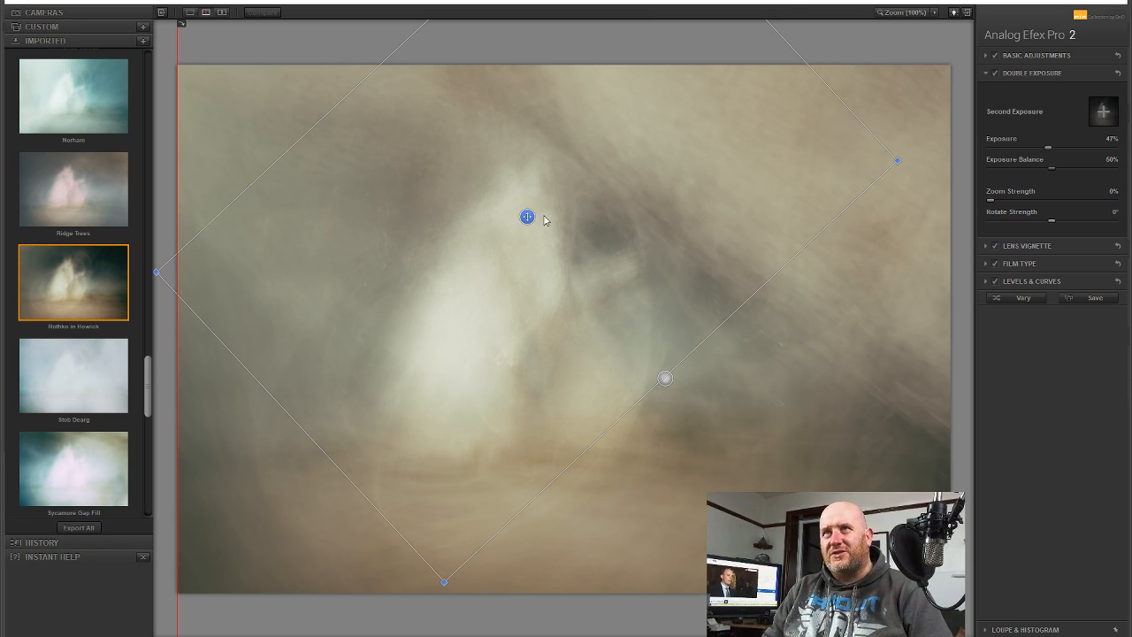
drag(525, 218, 310, 367)
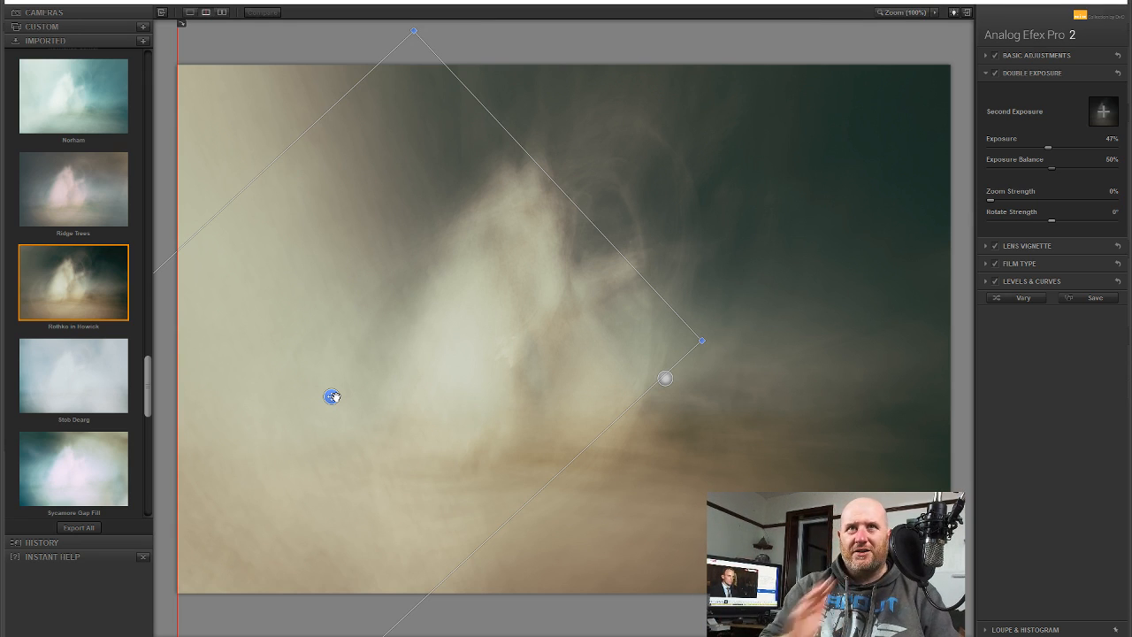
drag(338, 402, 527, 231)
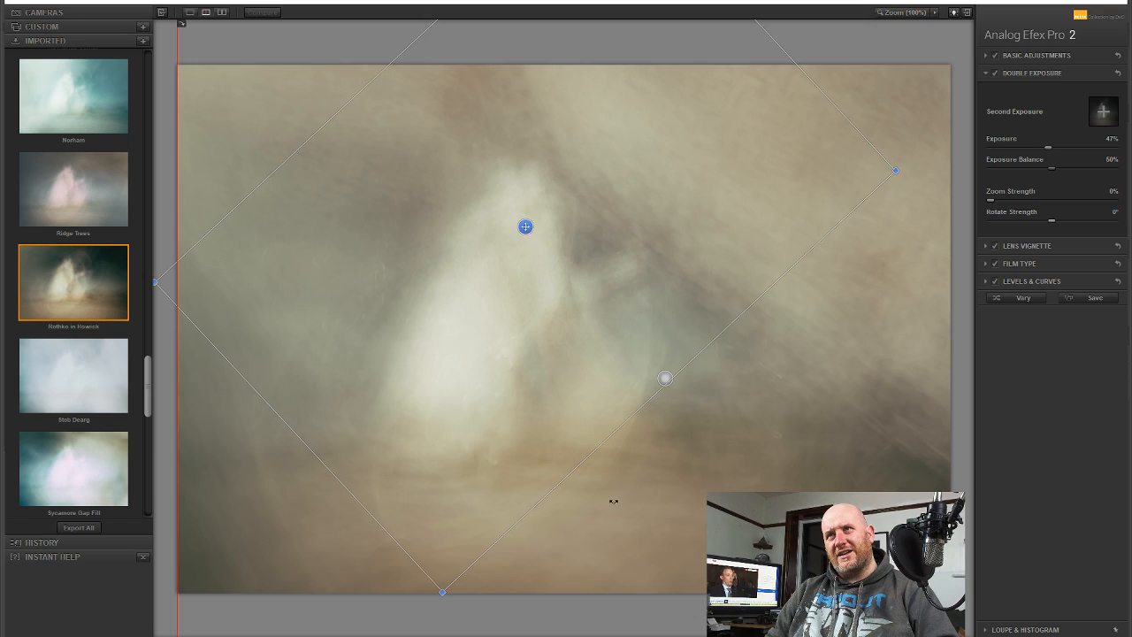
Rotate the second exposure to a steeper angle and shift it to the left of the sculpture's peak
drag(565, 562, 638, 488)
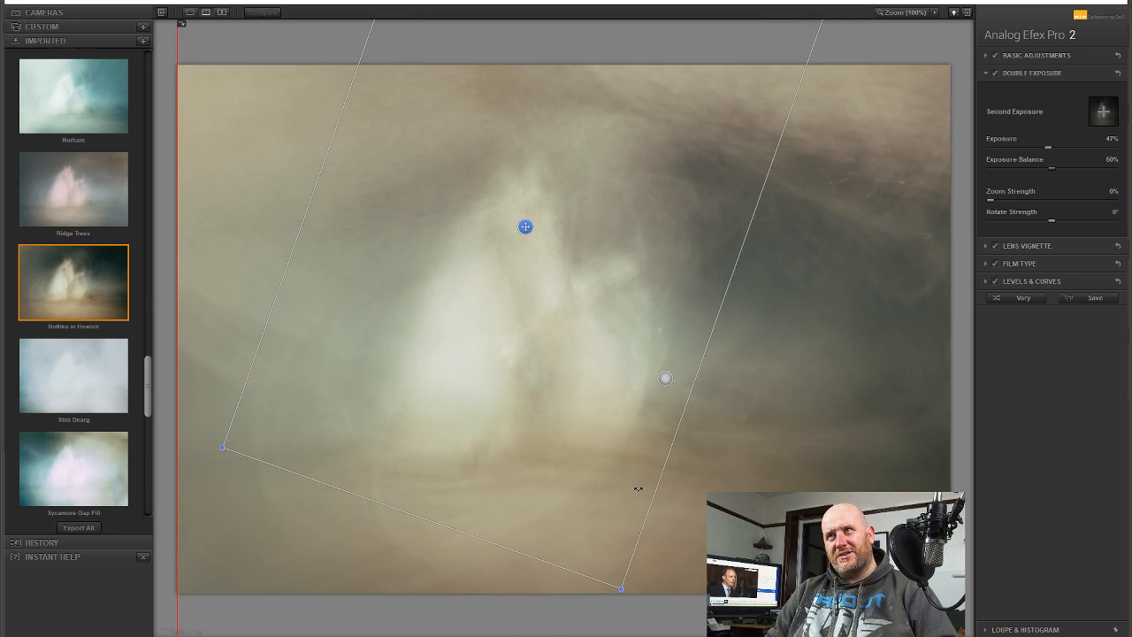
drag(522, 224, 426, 223)
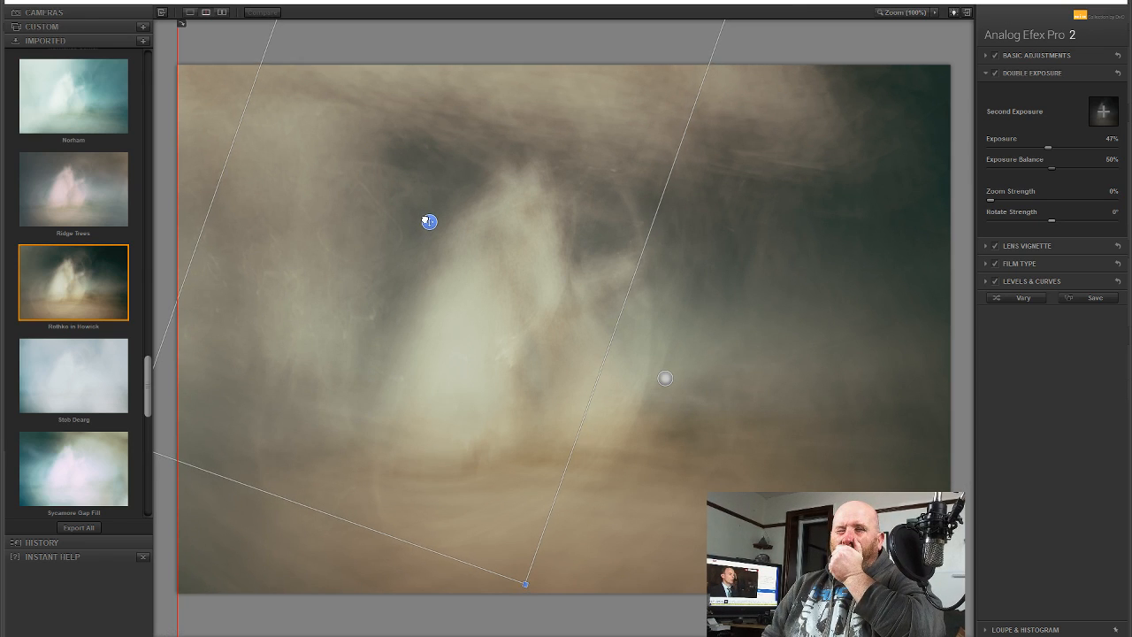
drag(429, 220, 450, 220)
drag(467, 230, 487, 207)
Set the Exposure Balance to 44%, then shift the second exposure further left and turn it slightly closer to upright
mouse_move(1052, 166)
mouse_down()
mouse_move(1036, 165)
mouse_move(1045, 165)
mouse_up()
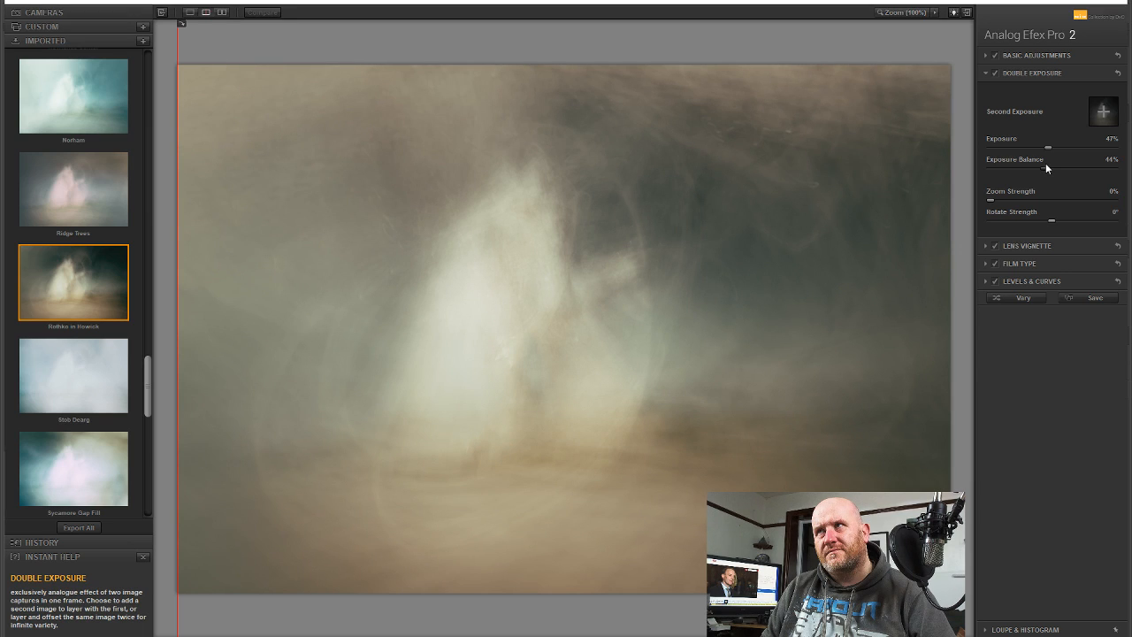
drag(487, 209, 436, 210)
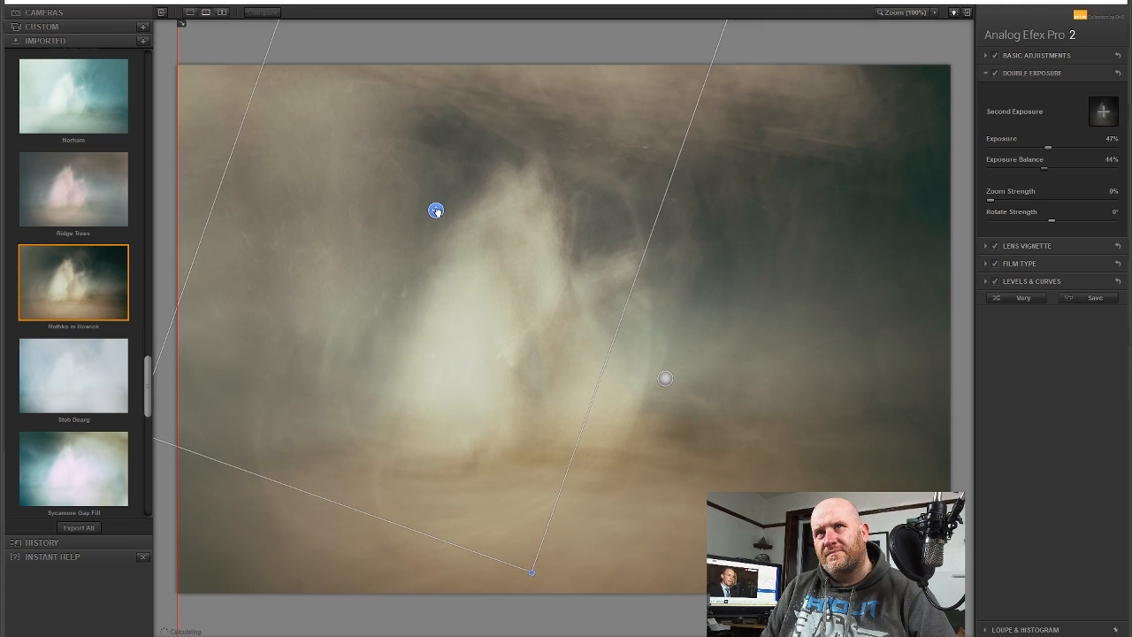
drag(602, 618, 614, 551)
drag(435, 210, 450, 229)
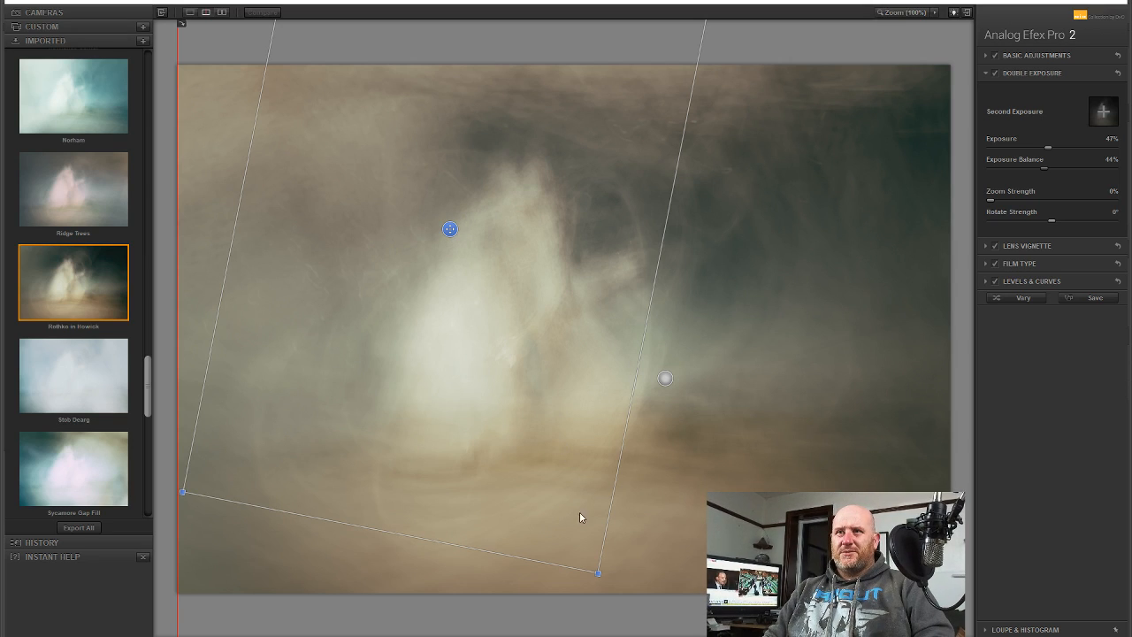
Rotate the second exposure to nearly upright and nudge it slightly down along the sculpture's left side
mouse_move(598, 573)
mouse_down()
mouse_move(573, 518)
mouse_move(599, 573)
mouse_up()
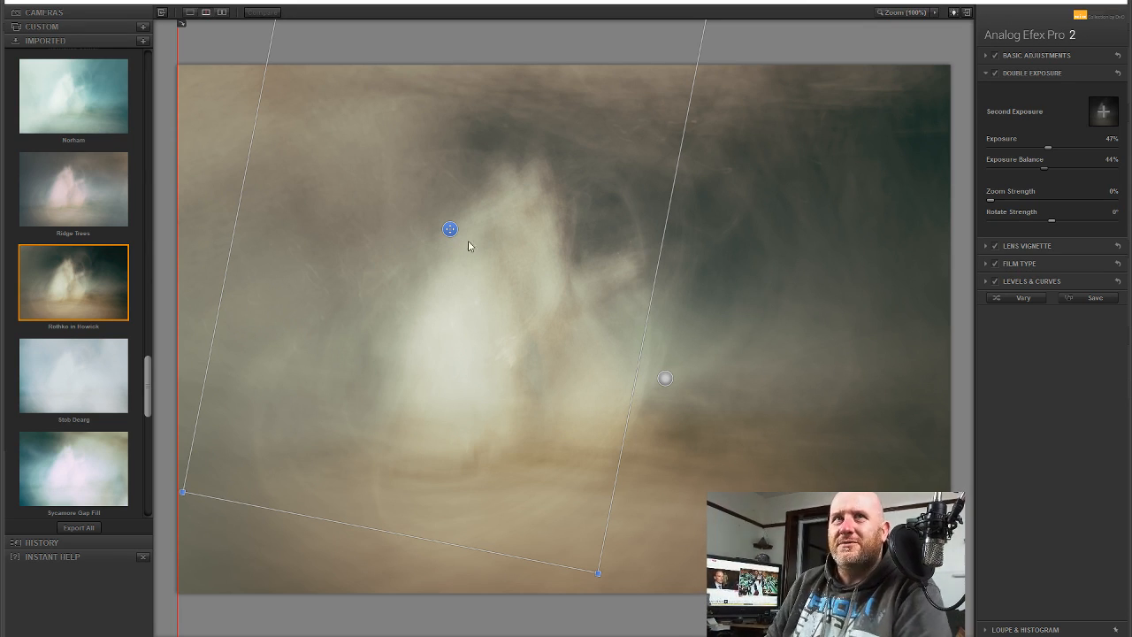
drag(454, 229, 456, 227)
drag(730, 254, 765, 199)
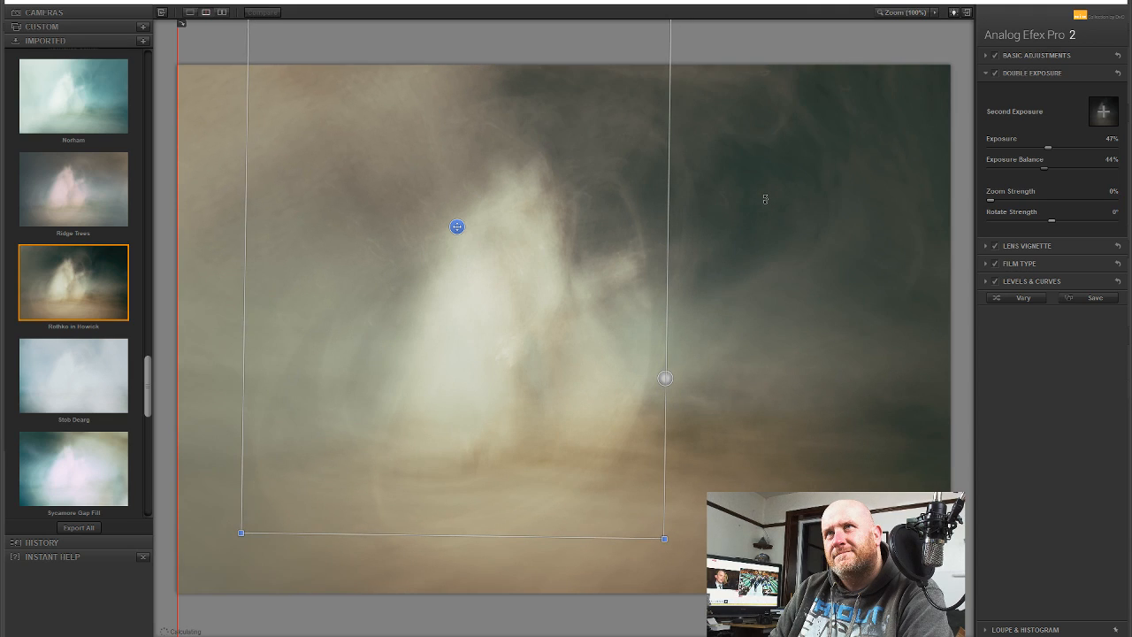
drag(458, 228, 468, 243)
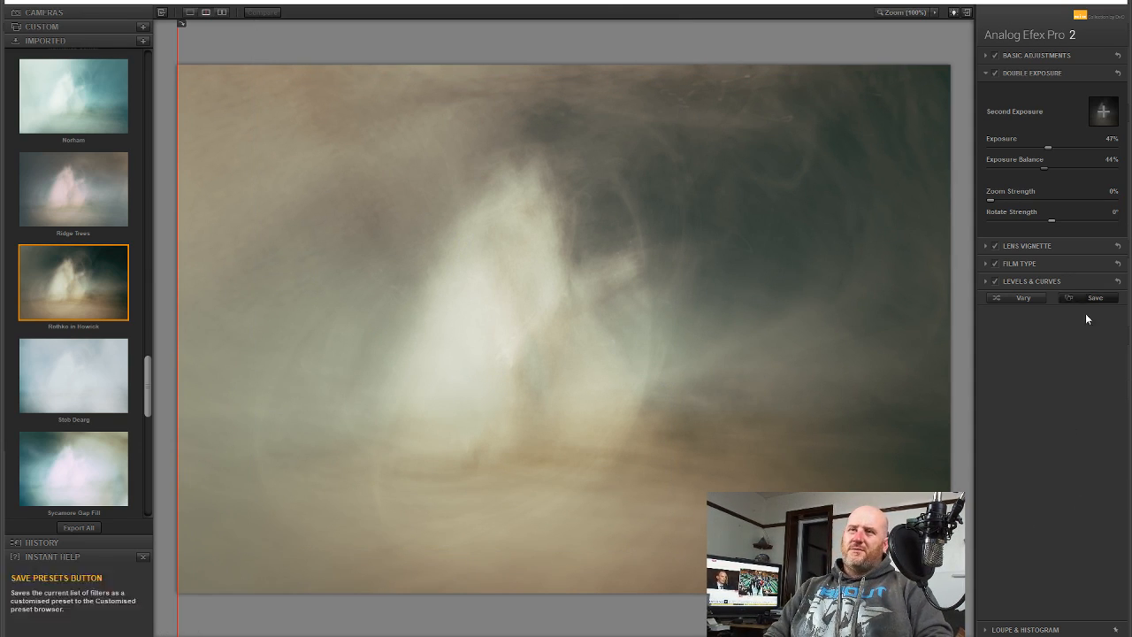
Set the Basic Adjustments contrast to 14% and detail extraction to 18%
click(995, 56)
click(1022, 56)
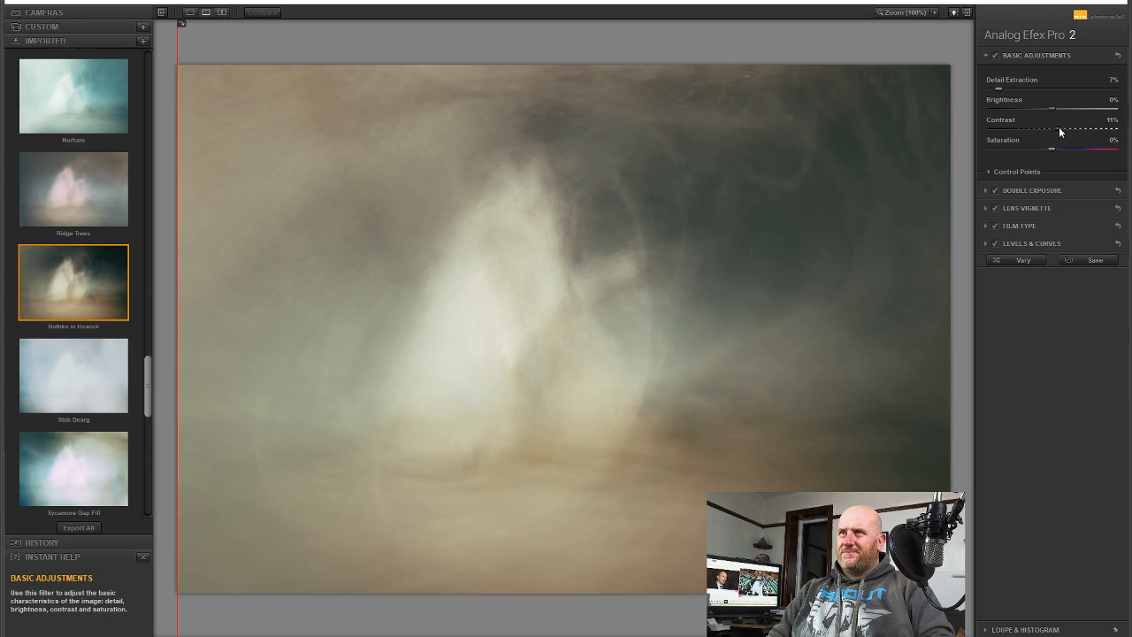
mouse_move(1058, 128)
mouse_down()
mouse_move(1039, 130)
mouse_move(1074, 125)
mouse_move(1062, 129)
mouse_up()
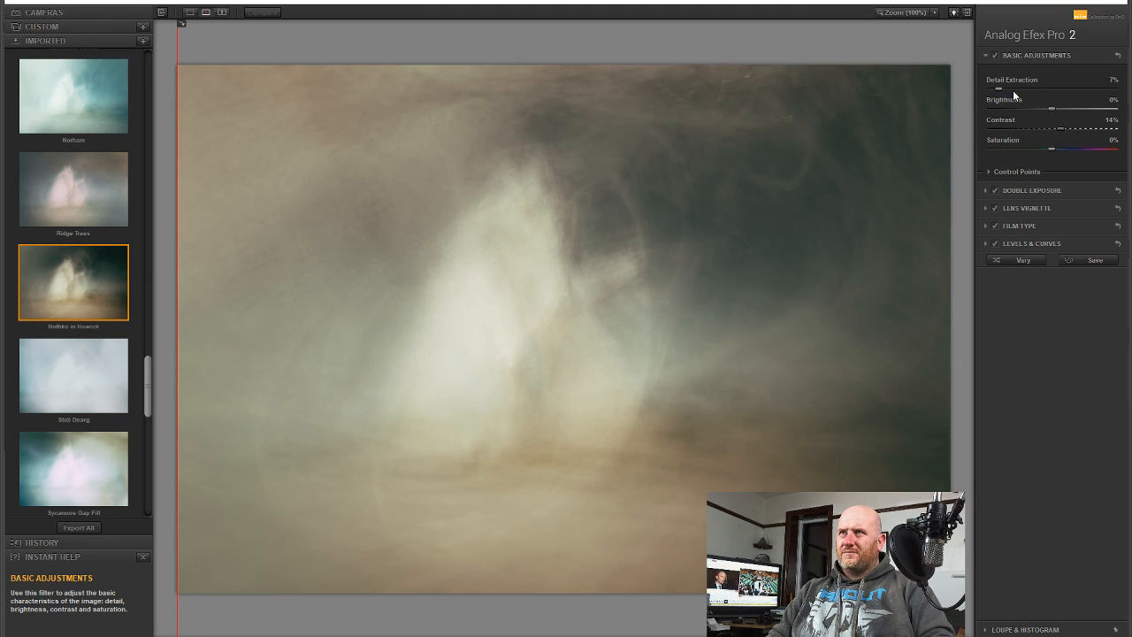
drag(990, 88, 1012, 93)
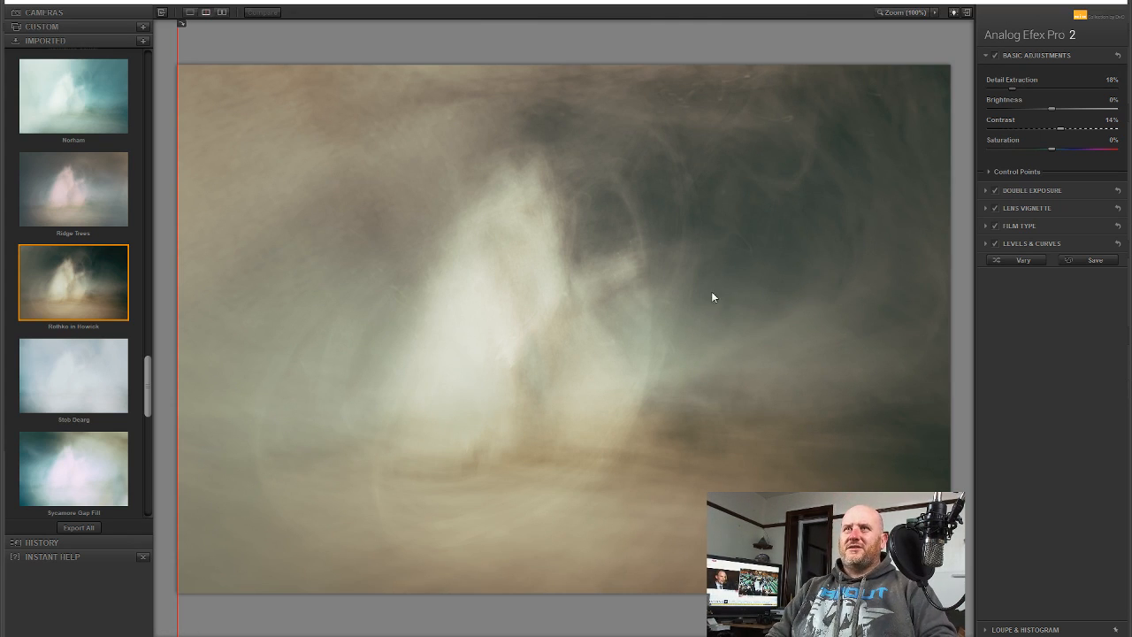
Raise the Double Exposure's Exposure Balance to 47%
click(1024, 185)
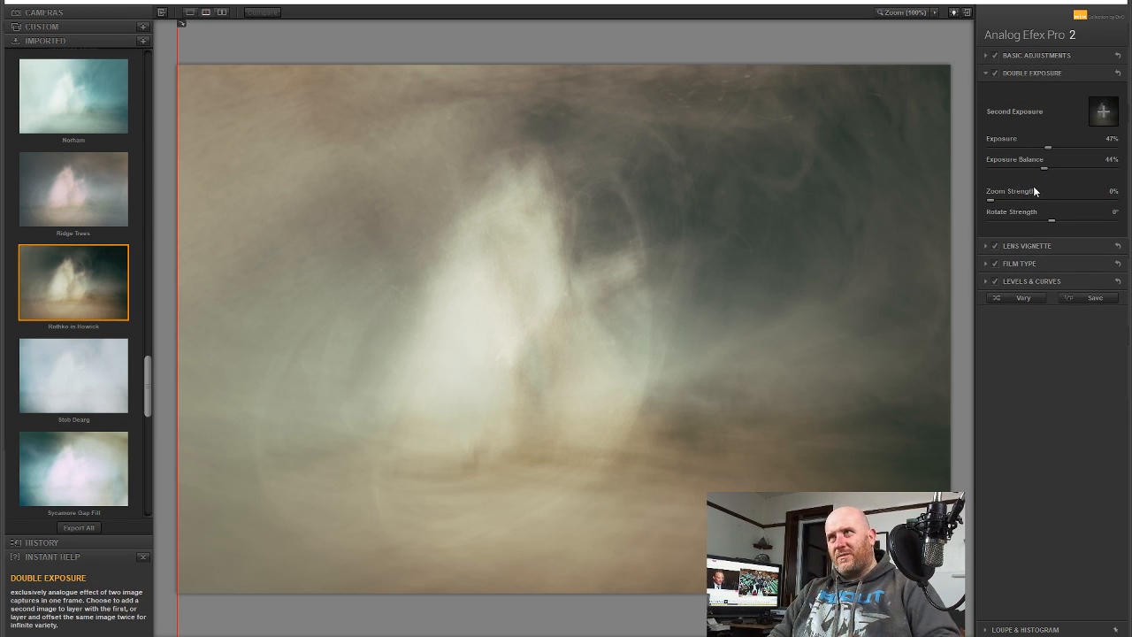
click(1043, 166)
mouse_move(1044, 168)
mouse_down()
mouse_move(1021, 171)
mouse_move(1079, 167)
mouse_move(1043, 172)
mouse_up()
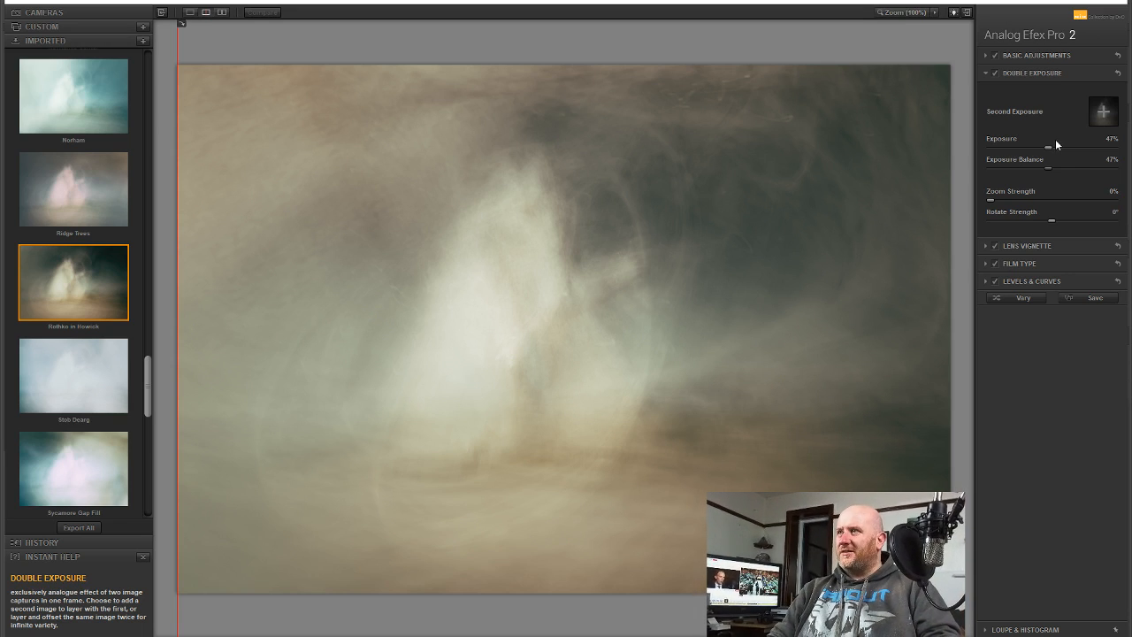
mouse_move(568, 243)
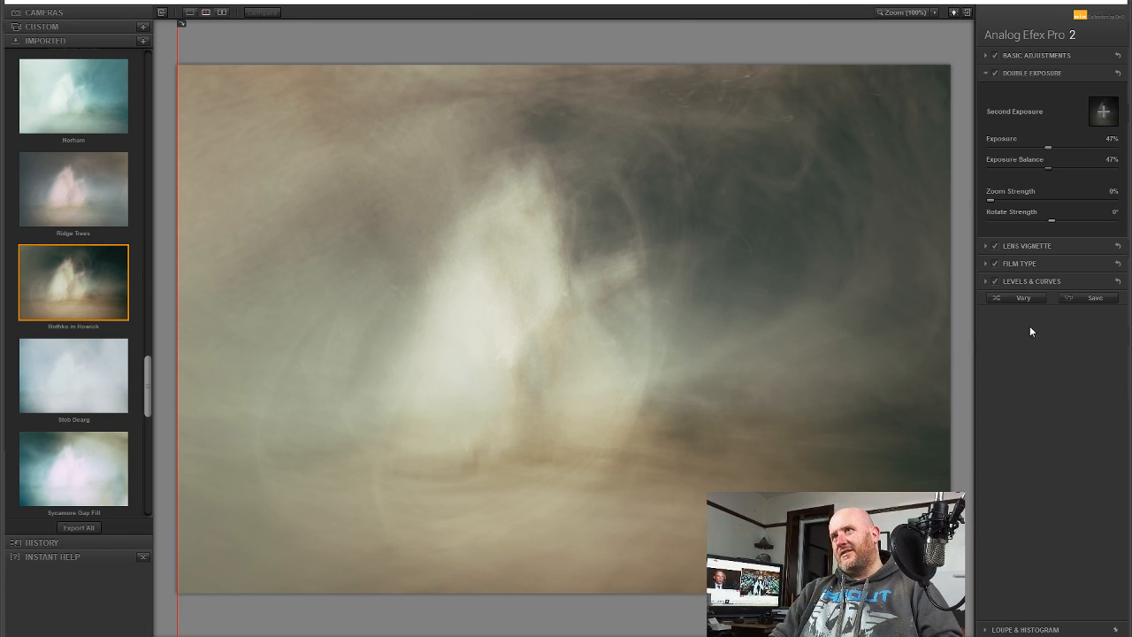
Darken the Lens Vignette to an amount of -10% and move its centre to the lower right part of the image
click(1010, 246)
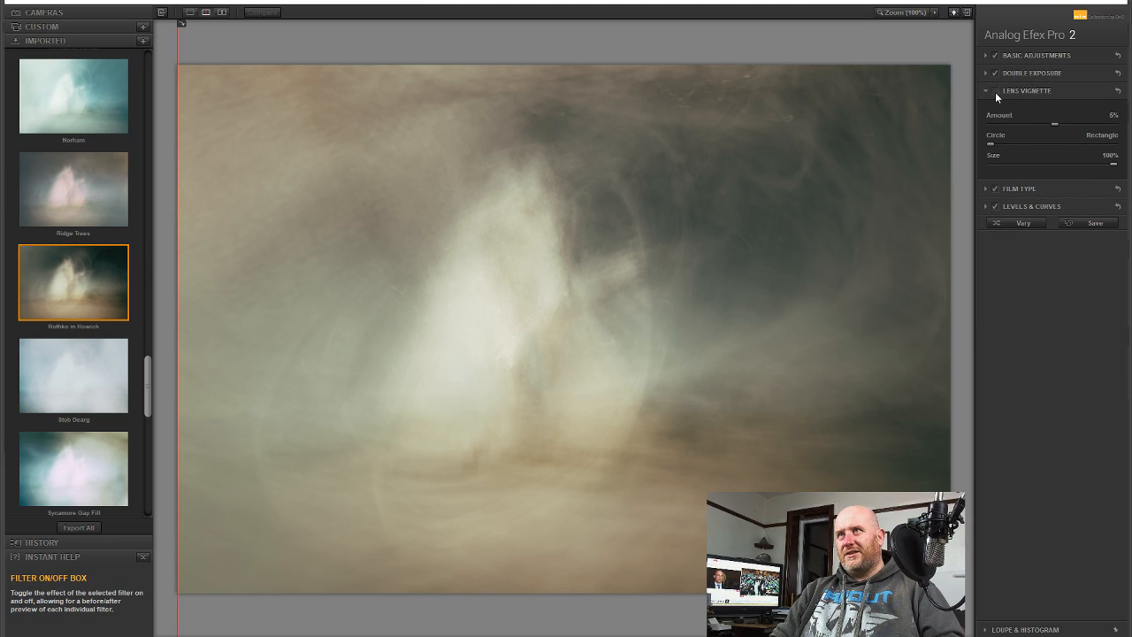
click(995, 92)
click(995, 92)
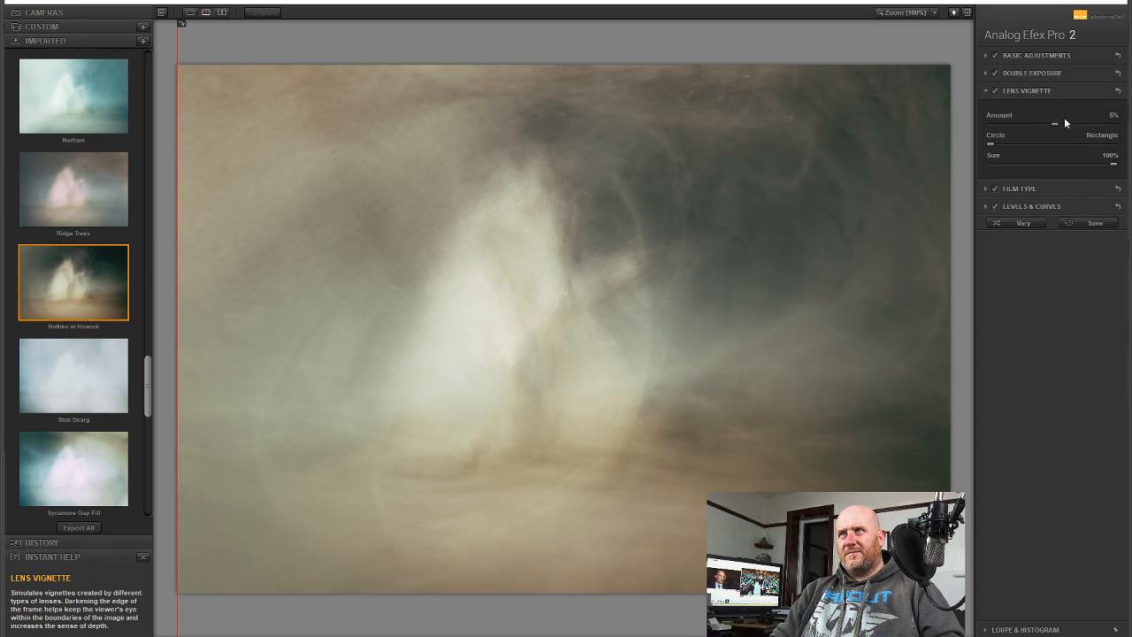
drag(1052, 124, 1045, 127)
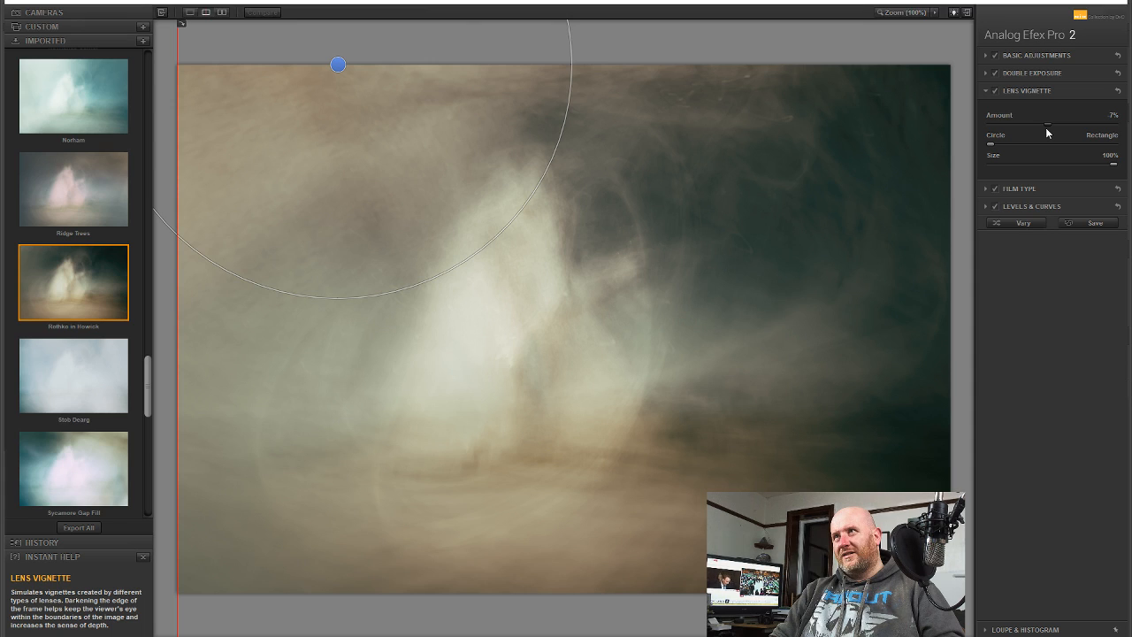
click(1046, 125)
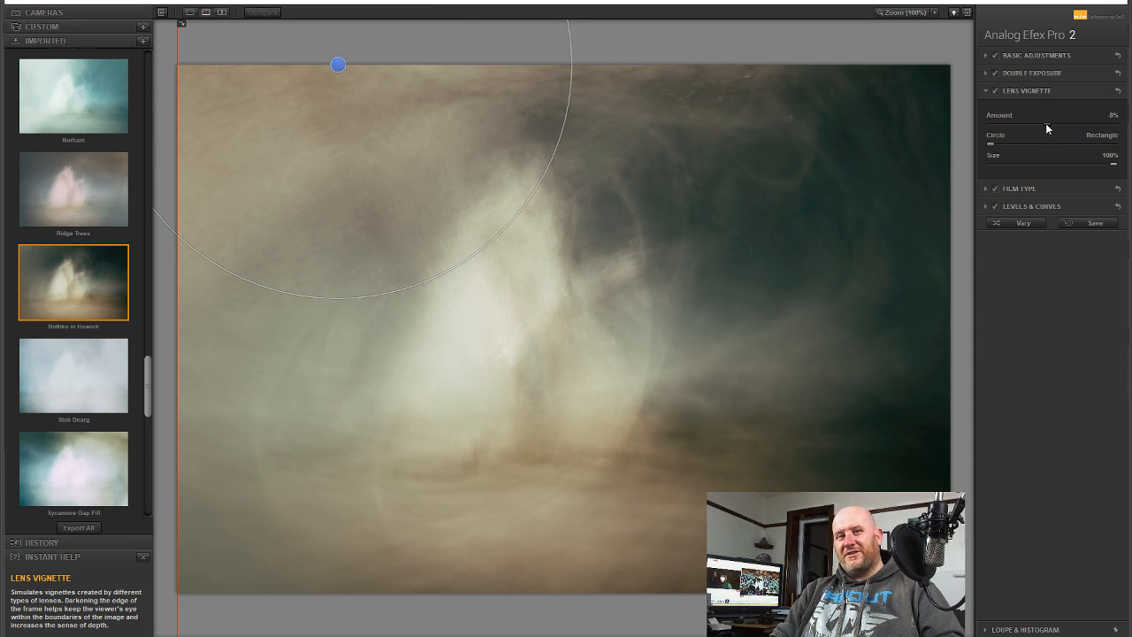
click(1046, 128)
click(1046, 128)
drag(338, 64, 826, 478)
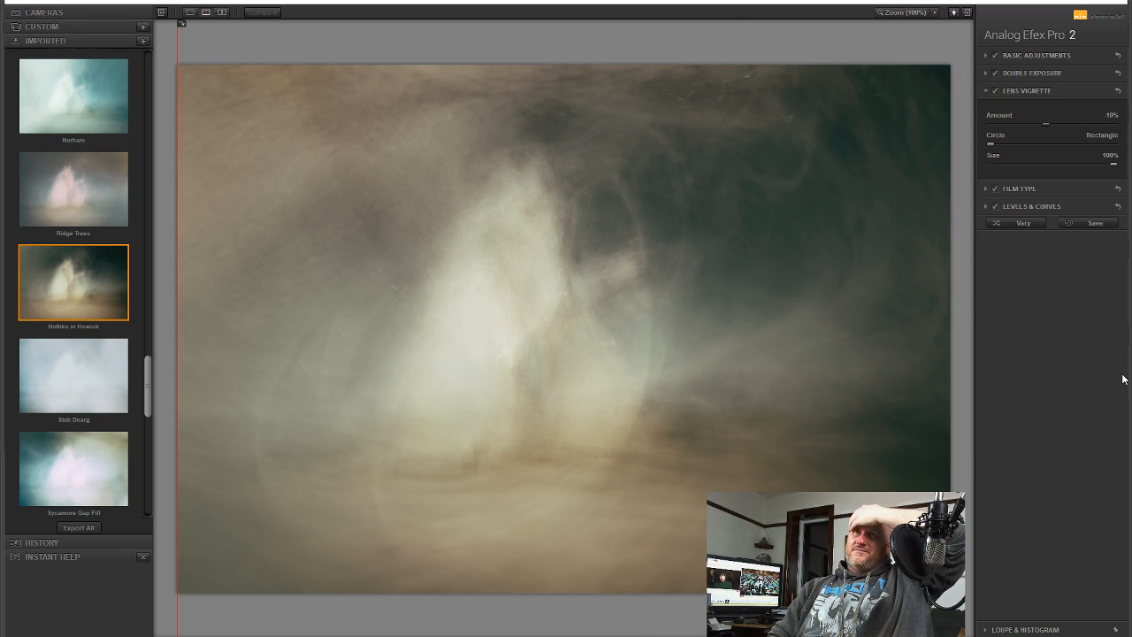
Brighten the Lens Vignette to an amount of 19%, comparing the image with the effect off and on
drag(1045, 122, 1052, 126)
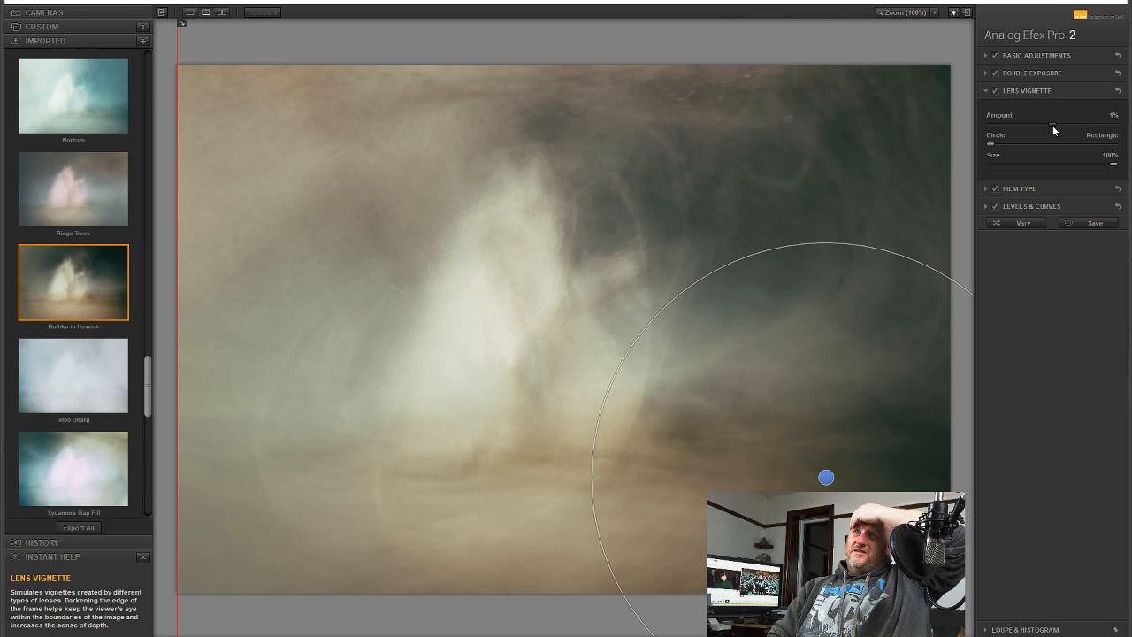
drag(1062, 137, 1069, 135)
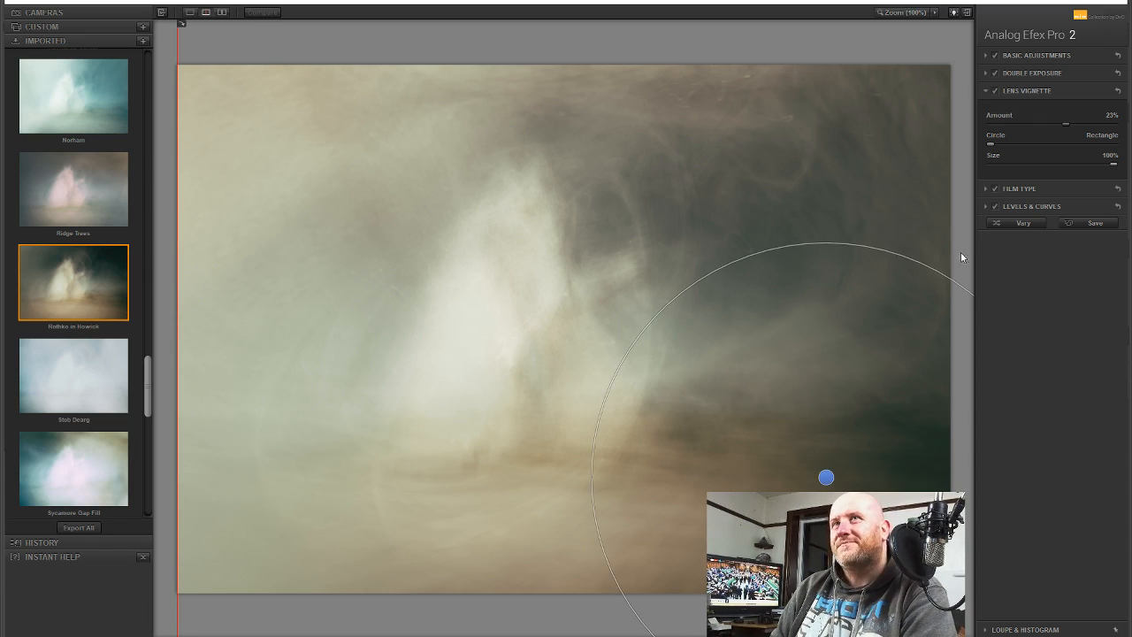
click(996, 92)
click(997, 92)
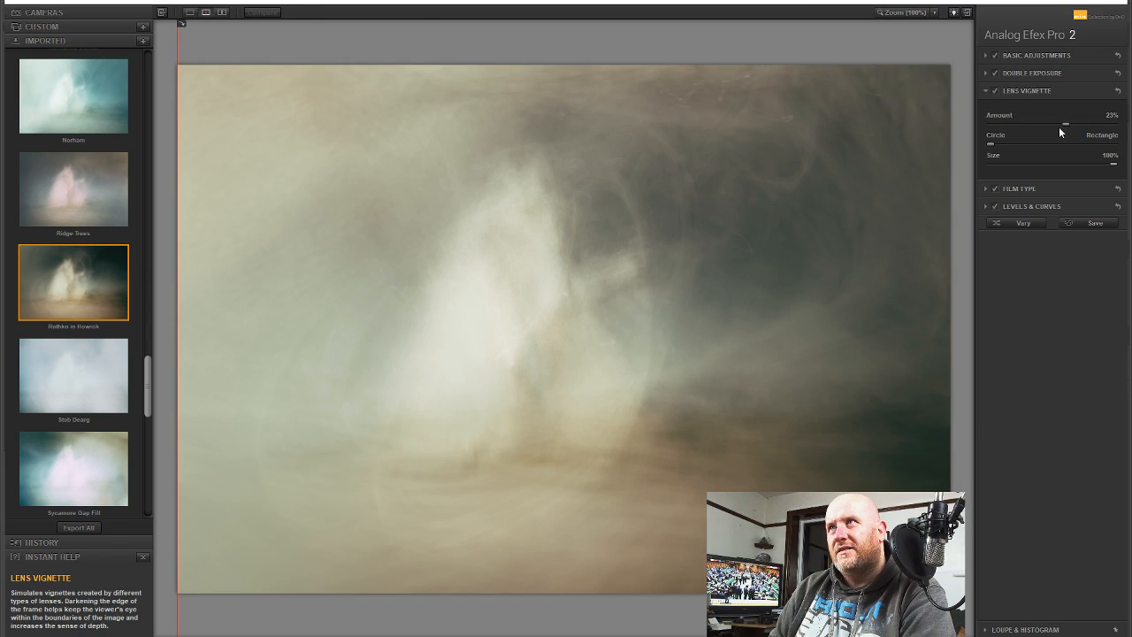
drag(1064, 120, 1060, 121)
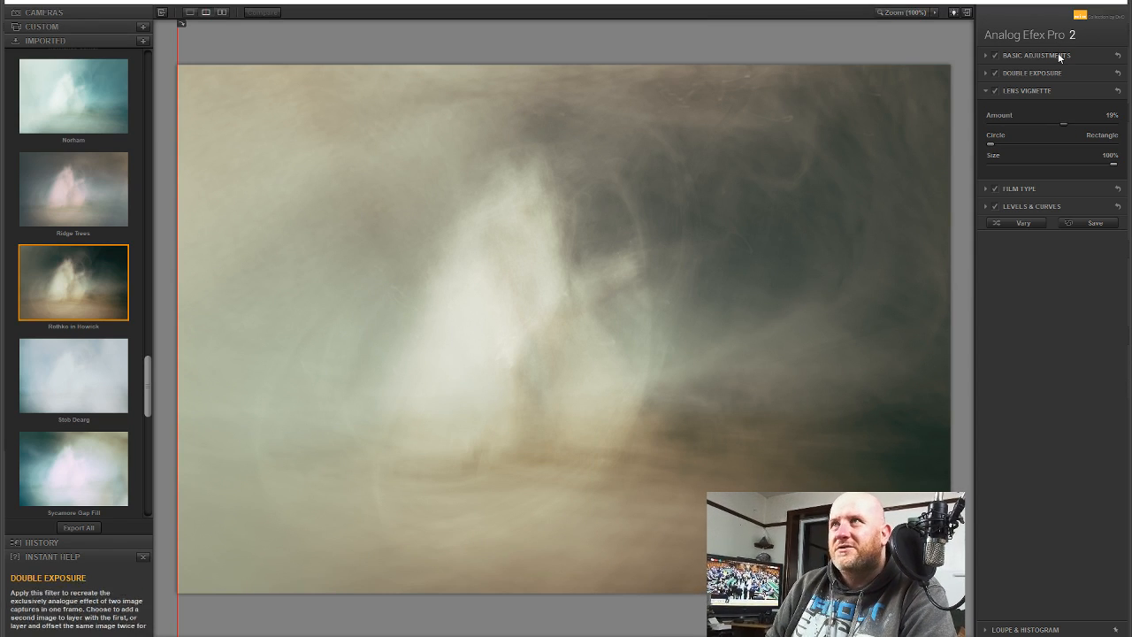
Compare the image with the Film Type and Levels & Curves effects switched off and on
click(996, 189)
click(996, 190)
click(997, 190)
click(995, 207)
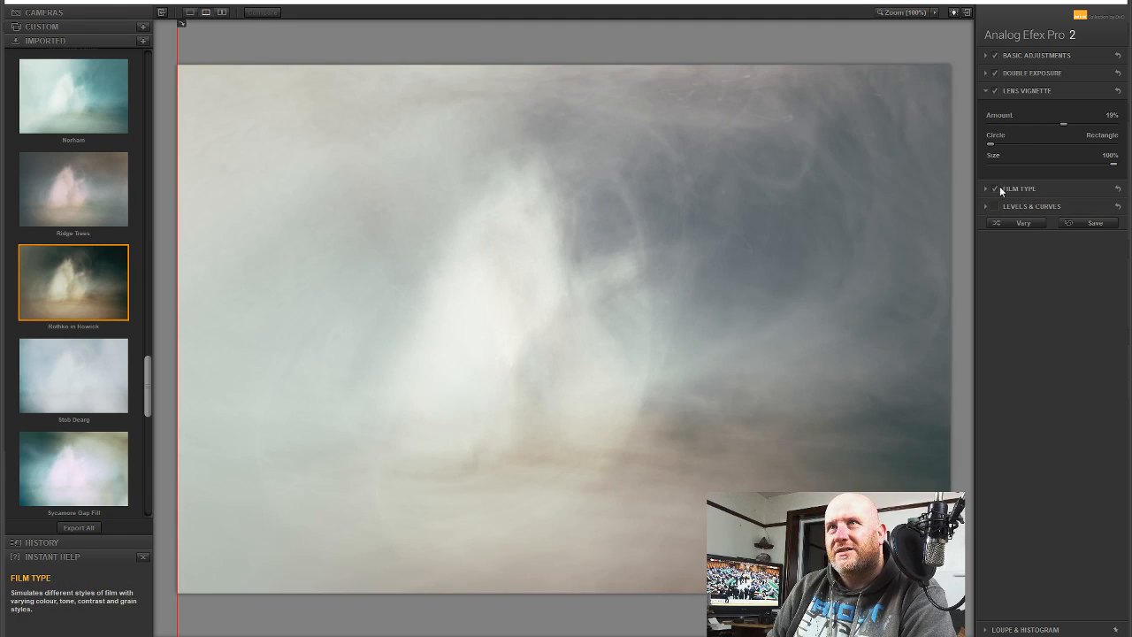
click(997, 189)
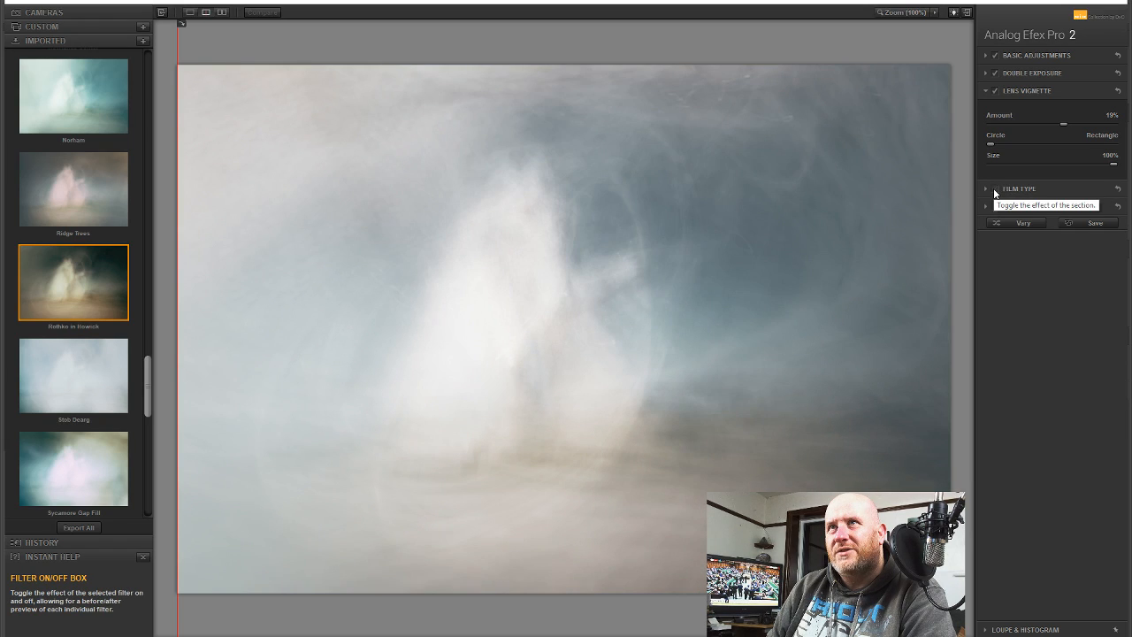
click(994, 189)
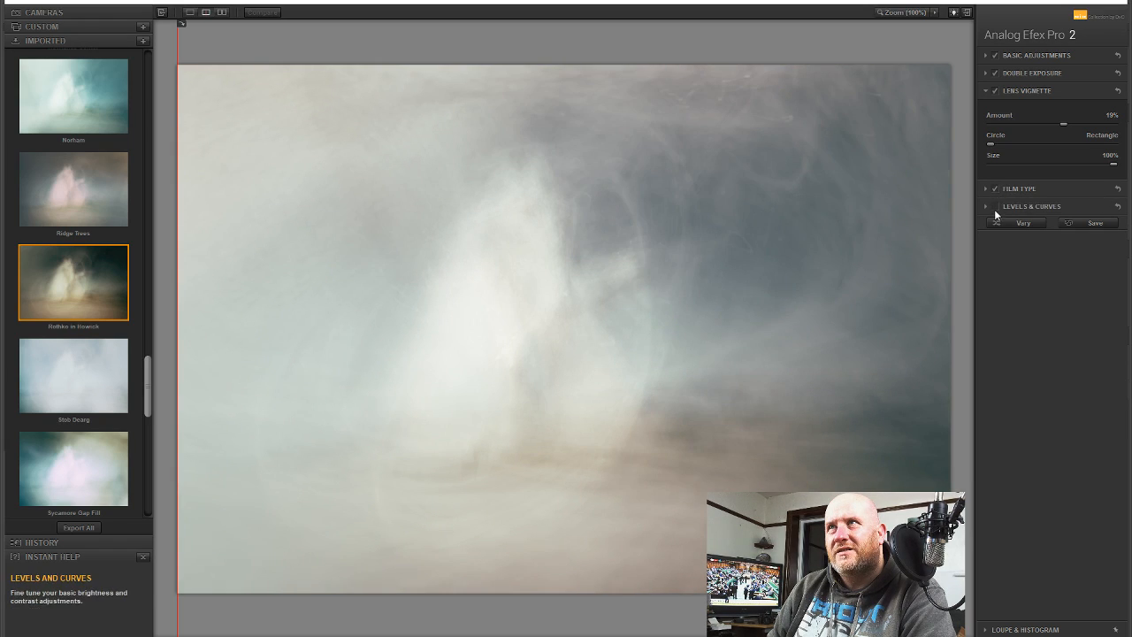
click(995, 206)
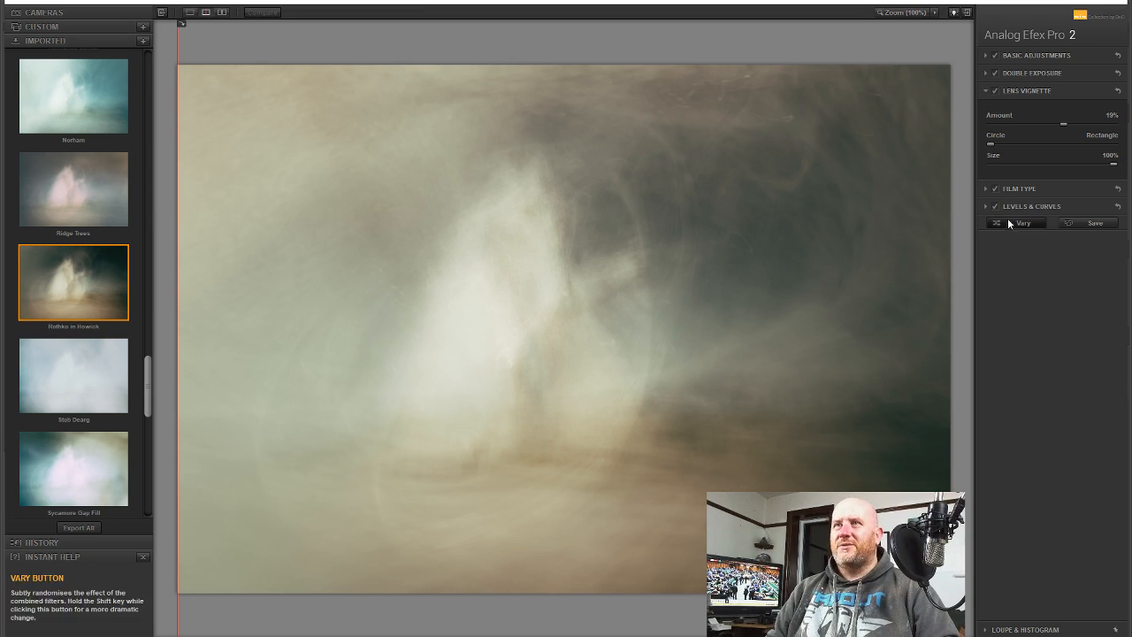
Try 81% strength and other Warm film variants, return to the first variant at 50%, and shift it slightly towards Faded
click(1033, 191)
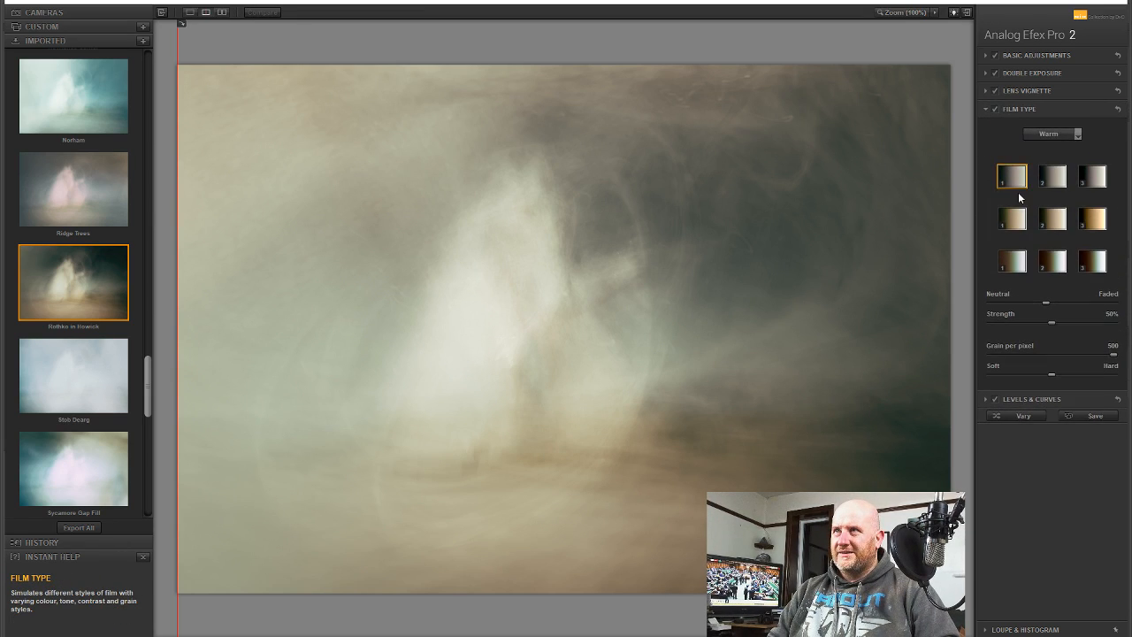
drag(1052, 324, 1088, 330)
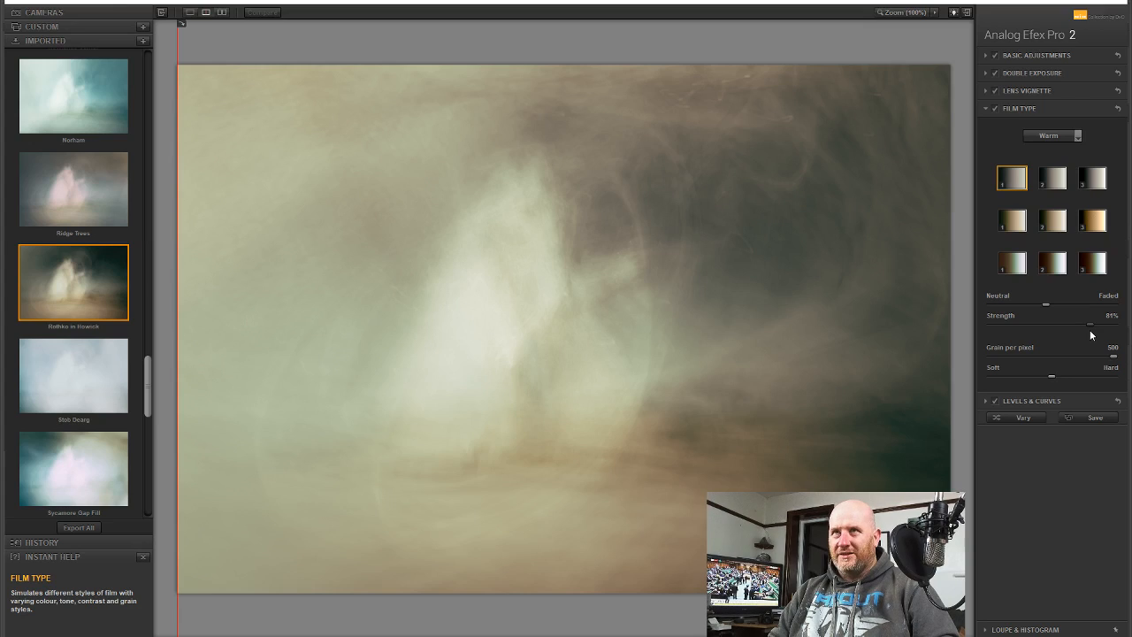
click(1012, 220)
click(1012, 272)
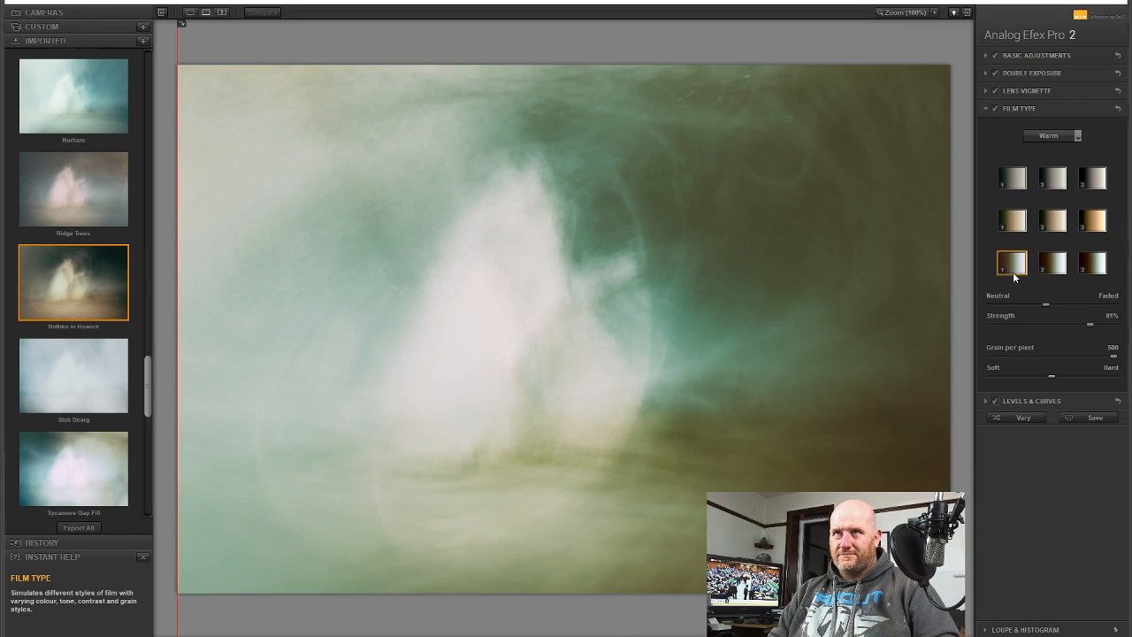
click(1012, 177)
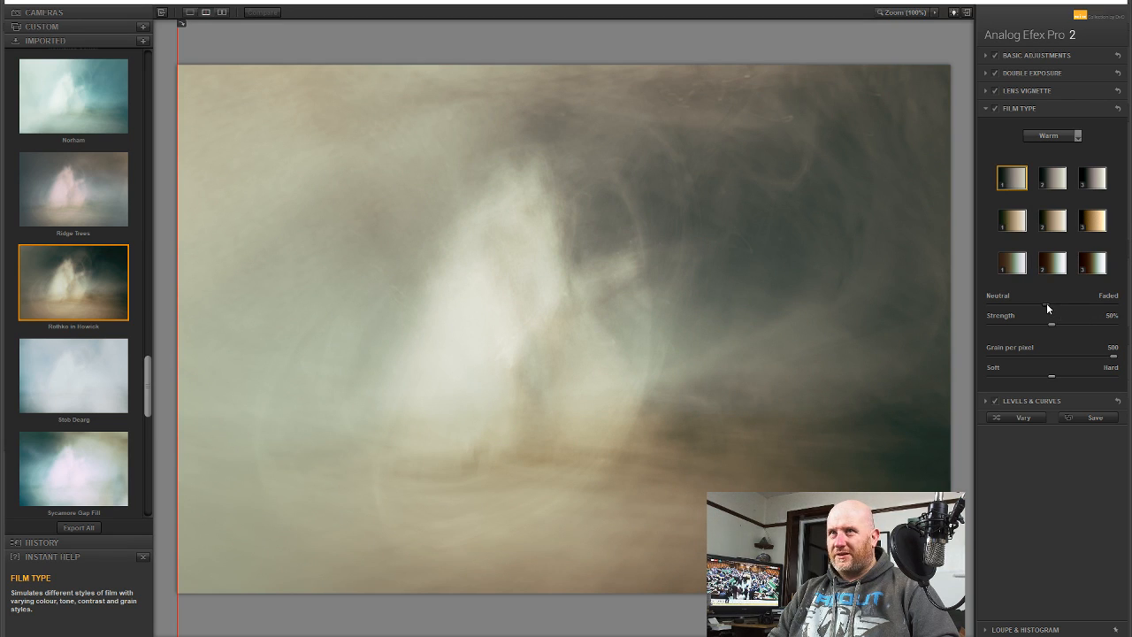
drag(1016, 304, 1078, 300)
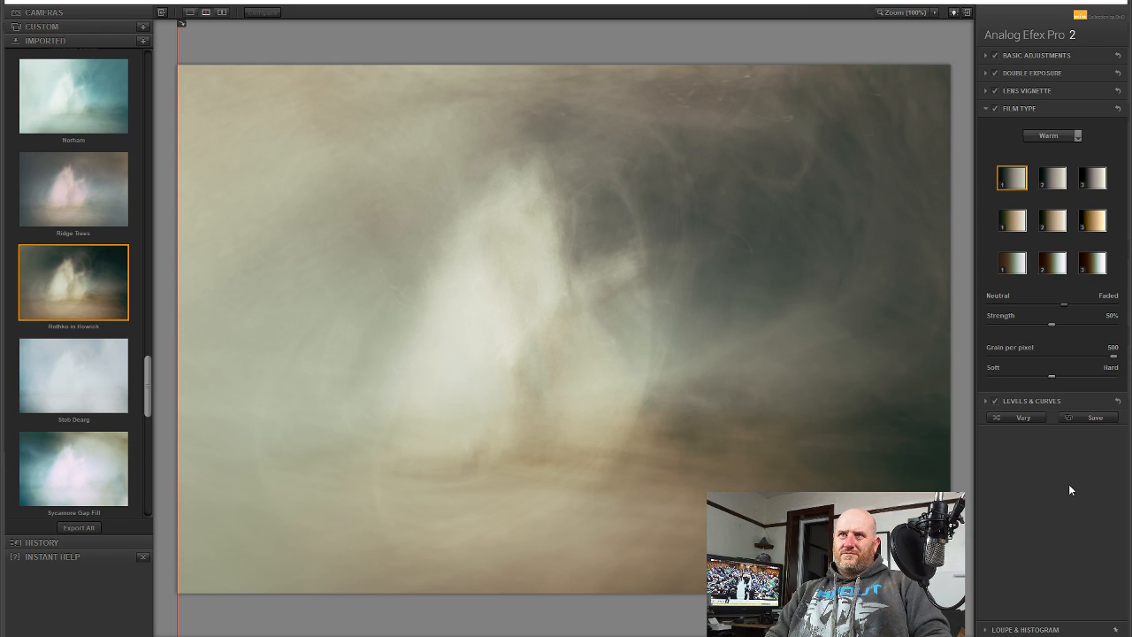
Compare Levels & Curves off and on, and fine-tune the RGB curve's black point while slightly lowering its white end
click(995, 402)
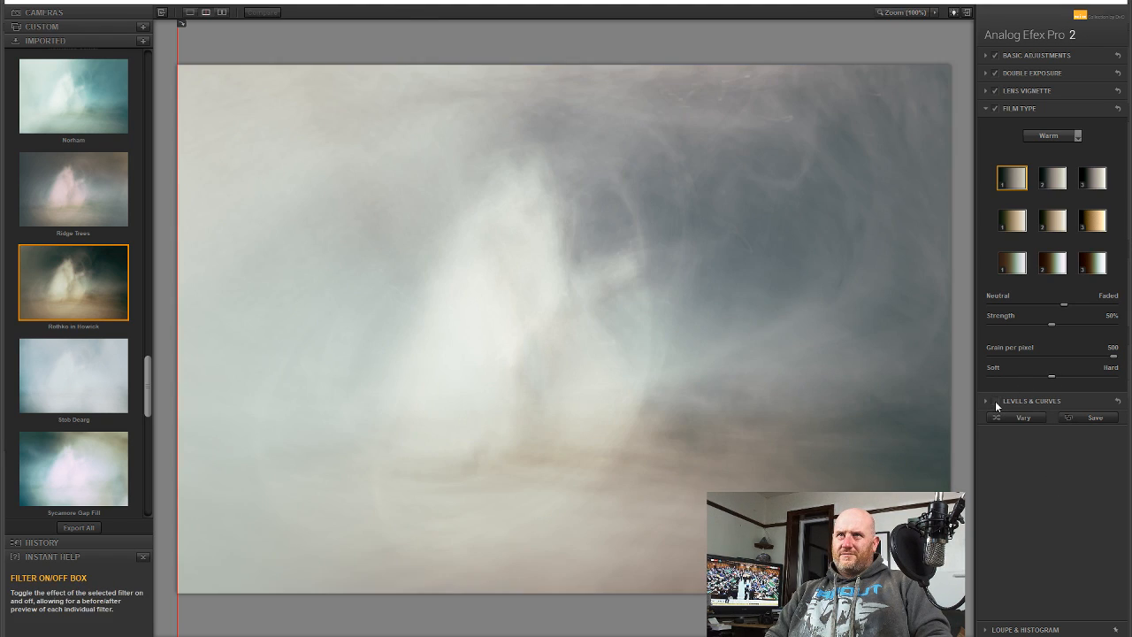
click(994, 402)
click(1017, 400)
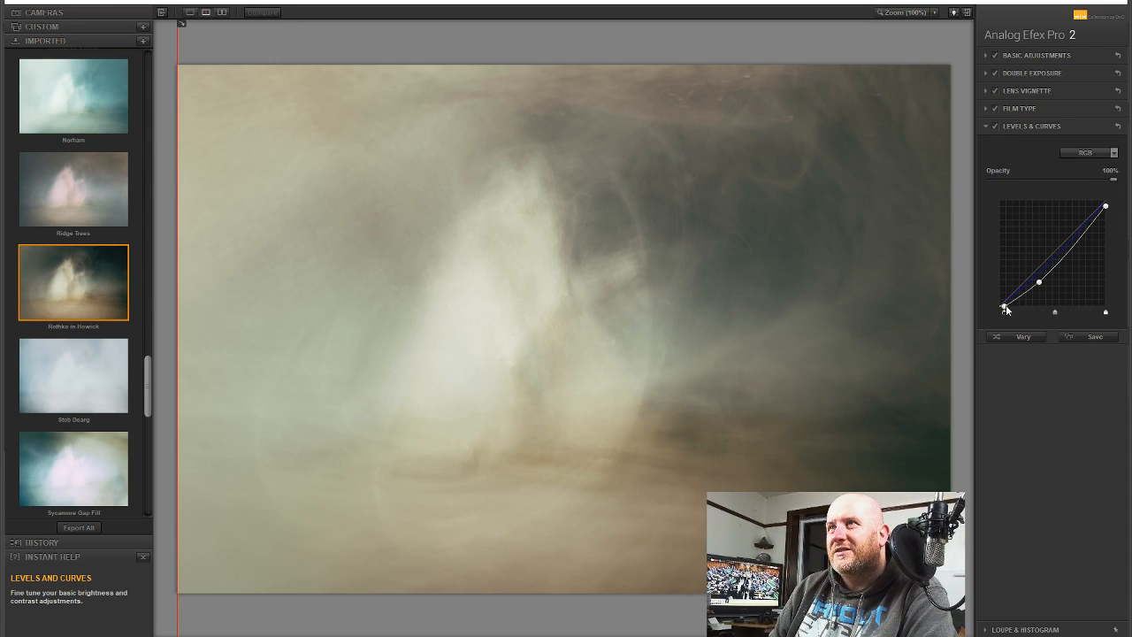
mouse_move(1005, 308)
mouse_down()
mouse_move(1017, 310)
mouse_move(983, 313)
mouse_move(1004, 309)
mouse_up()
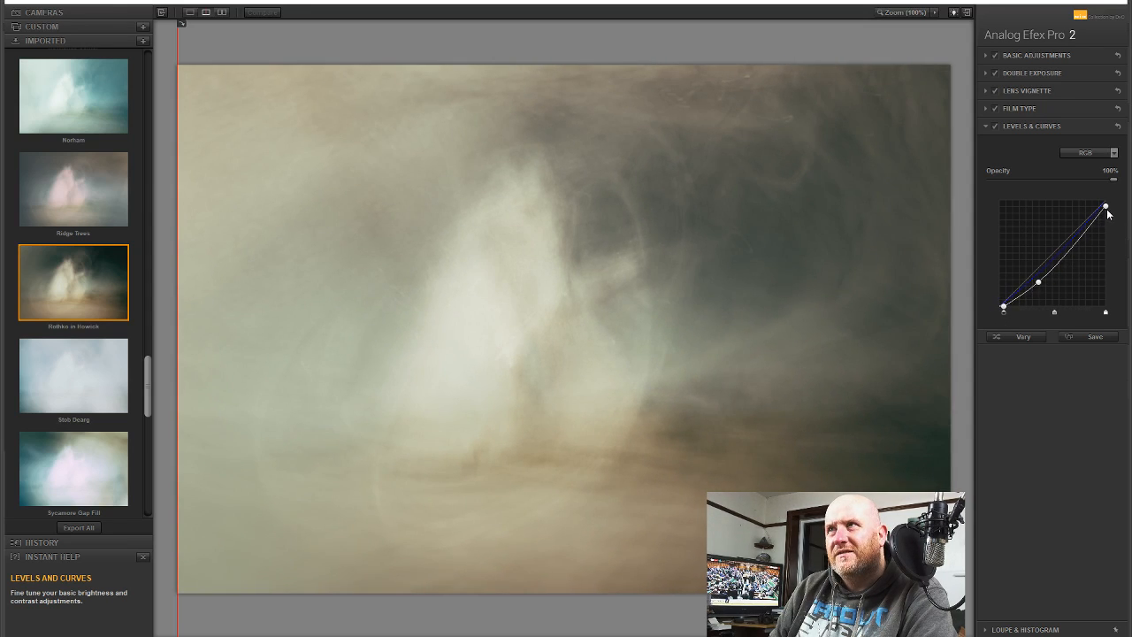
mouse_move(1108, 210)
mouse_down()
mouse_move(1116, 198)
mouse_move(1114, 212)
mouse_up()
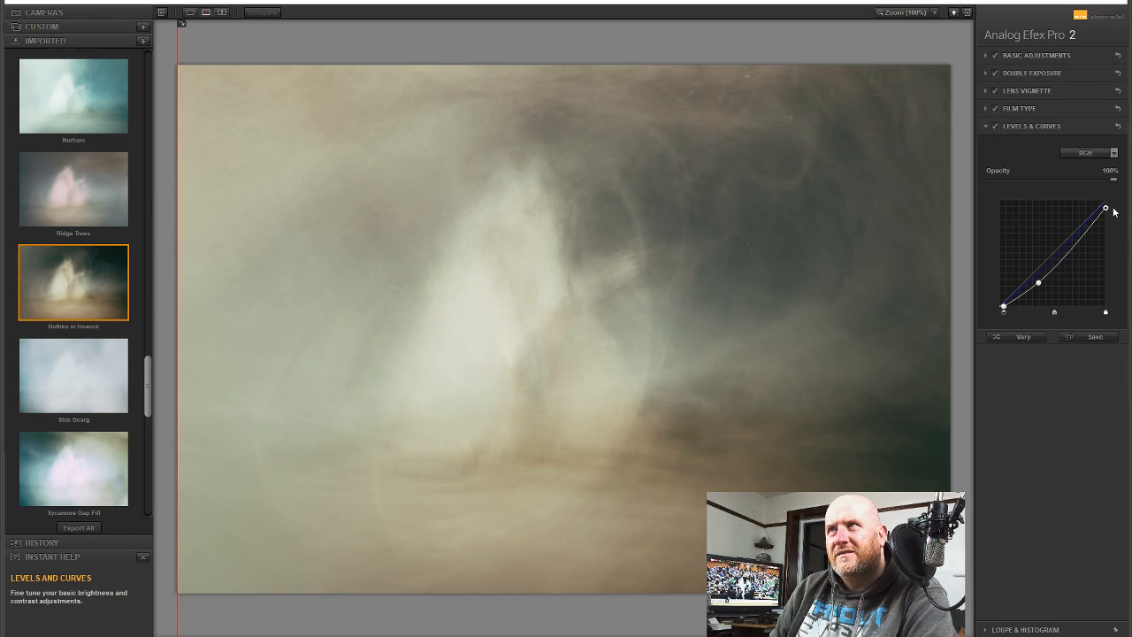
Slightly lower the white end of the Blue curve and check the Green and Red channel curves
click(1072, 153)
click(1080, 213)
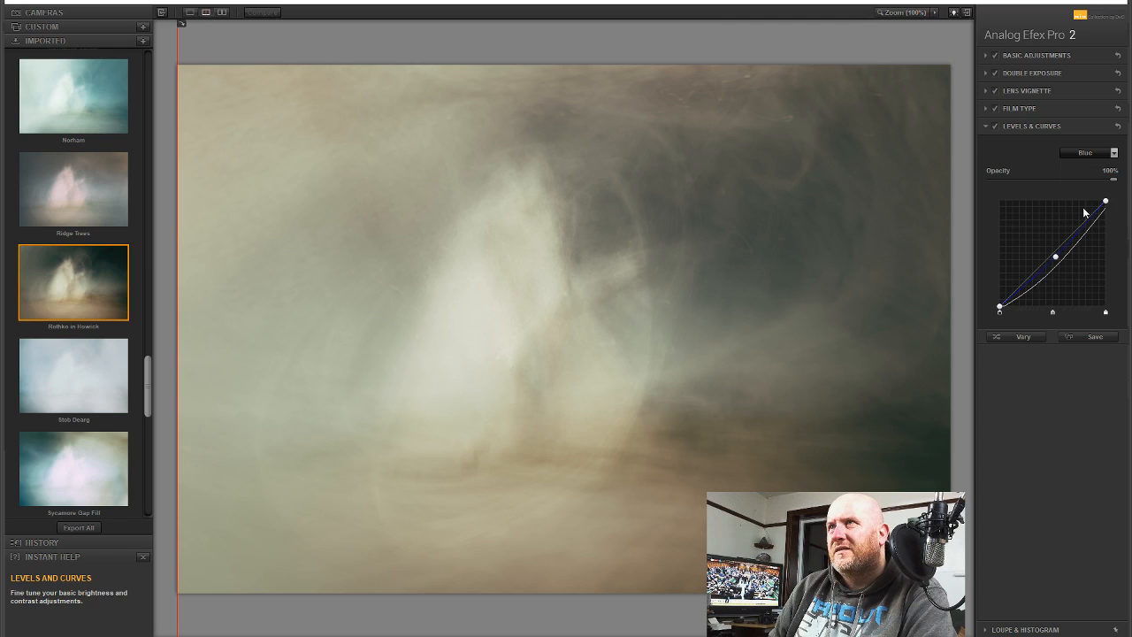
mouse_move(1095, 199)
mouse_down()
mouse_move(1109, 199)
mouse_move(1100, 184)
mouse_move(1112, 184)
mouse_up()
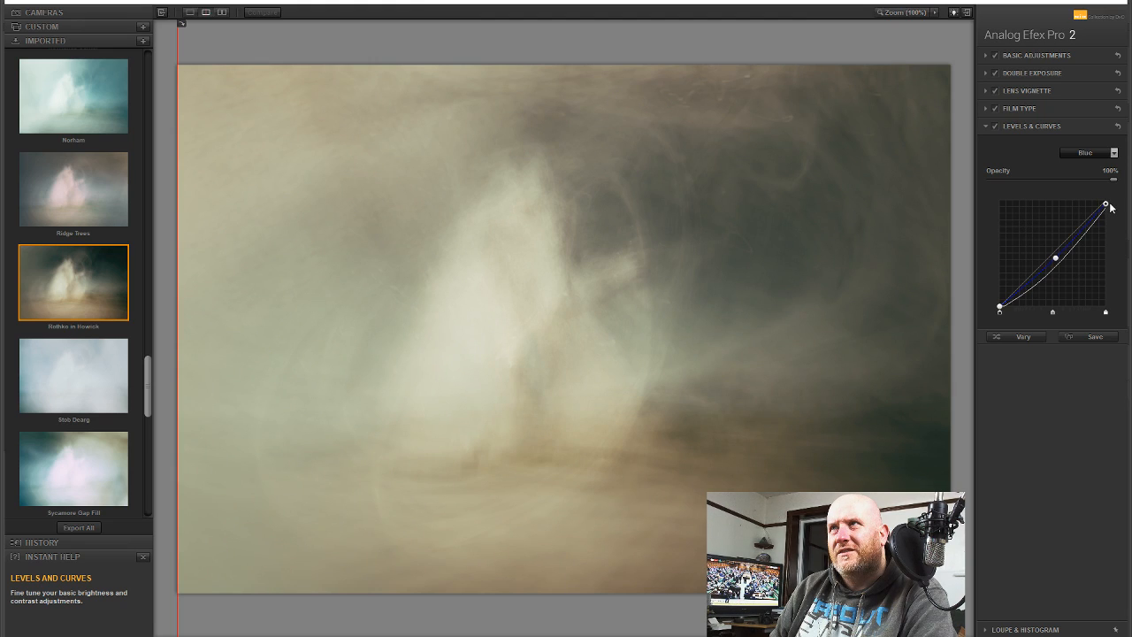
click(1086, 153)
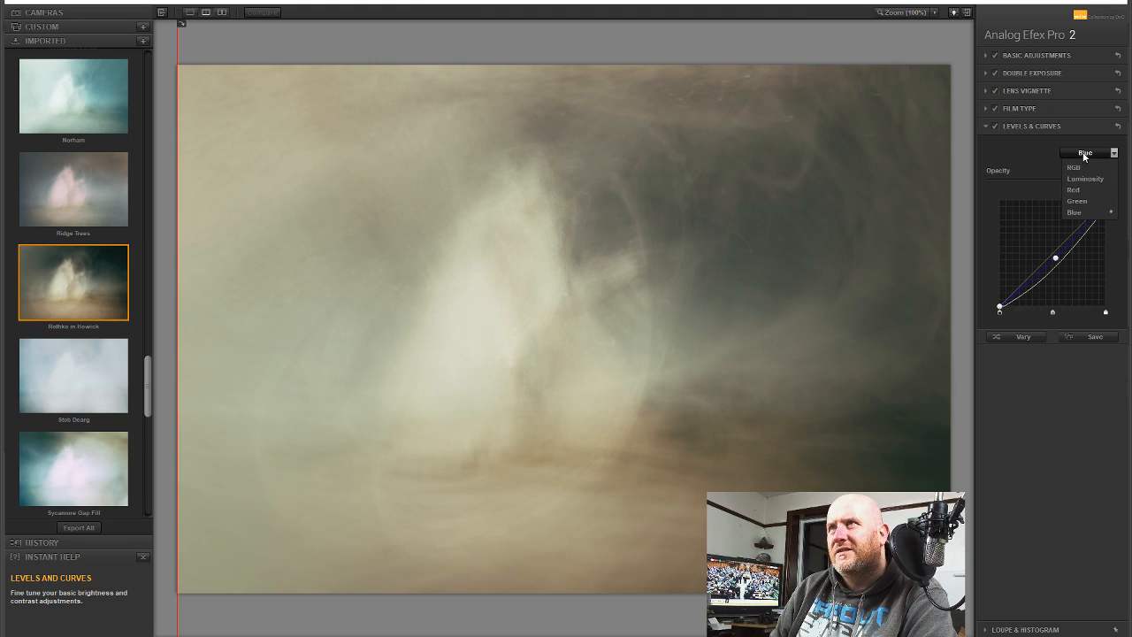
click(1093, 204)
mouse_move(1105, 202)
mouse_down()
mouse_move(1112, 192)
mouse_move(1099, 191)
mouse_move(1116, 191)
mouse_up()
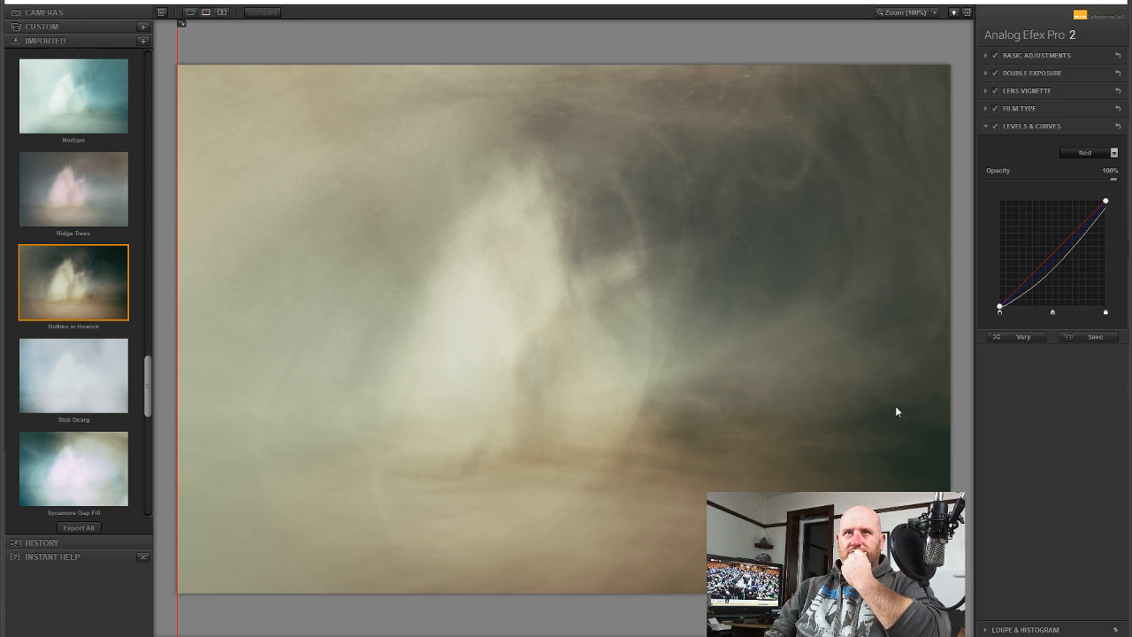
Browse the remaining imported presets, compare before and after, and apply the Analog Efex Pro 2 effect to the Photoshop image
drag(140, 370, 156, 460)
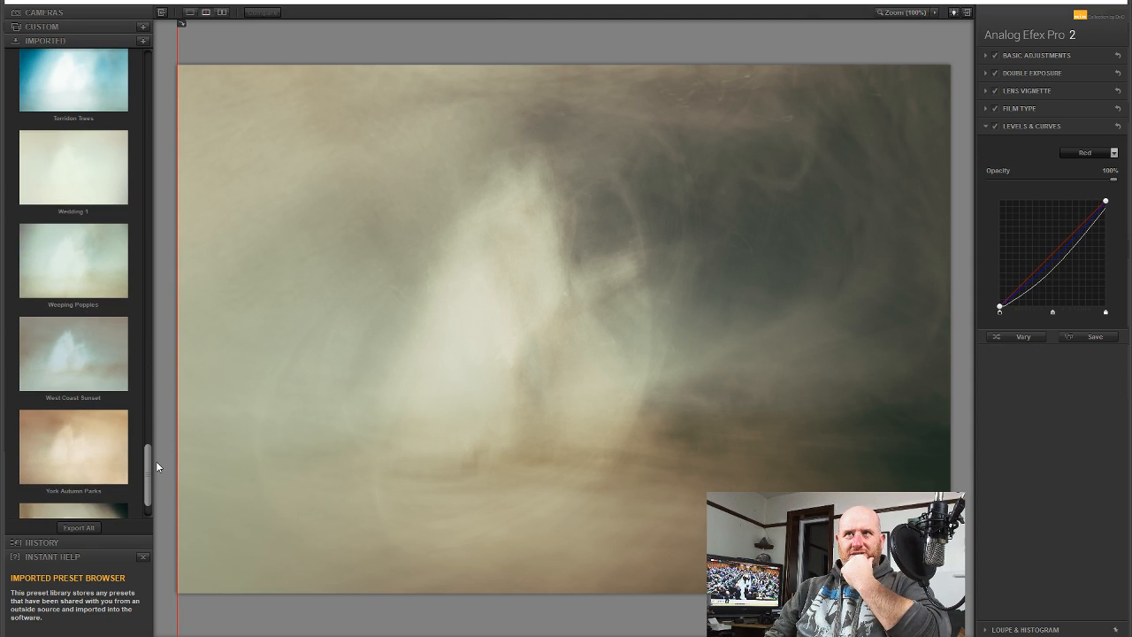
scroll(156, 460, up, 1)
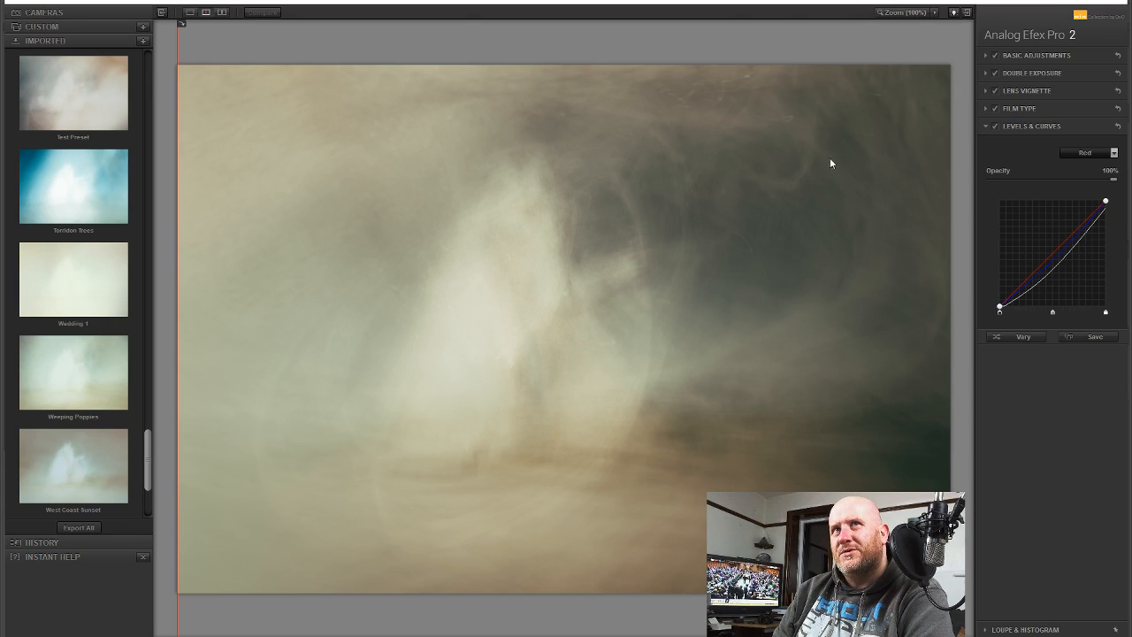
drag(181, 38, 133, 256)
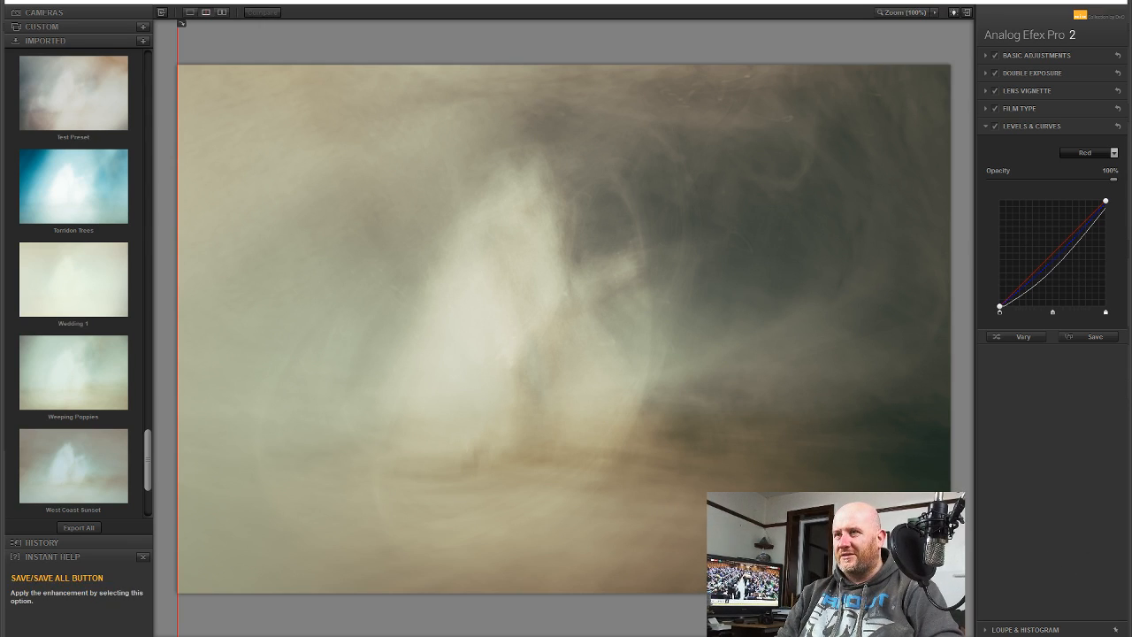
click(1087, 631)
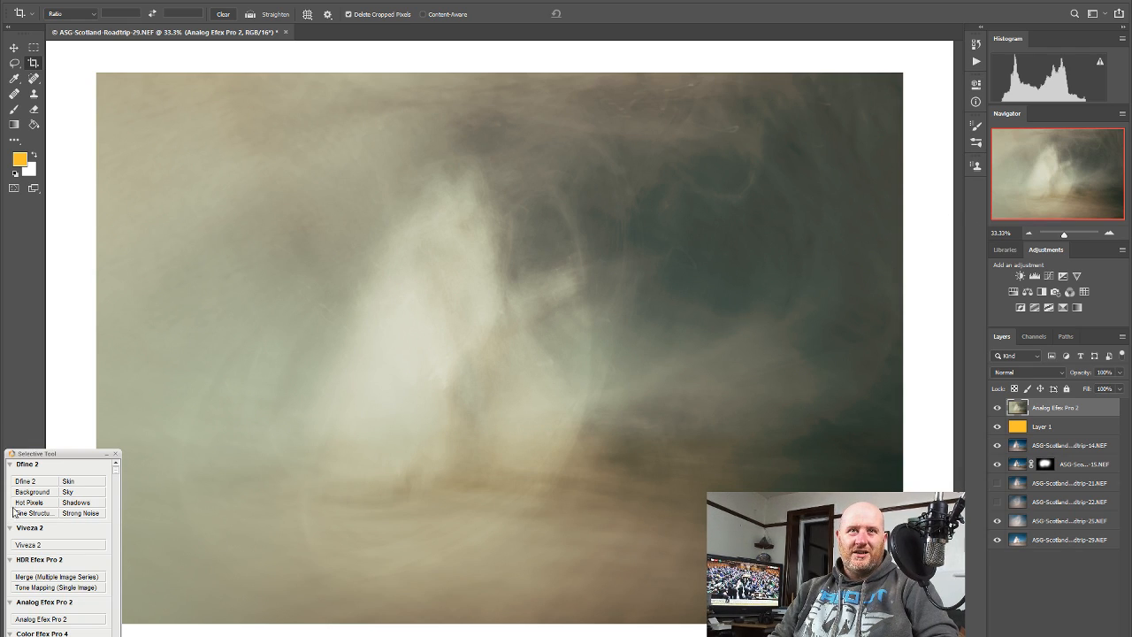
Open the image in Viveza 2 and set the global brightness to -8% and contrast to 9%, with structure at 0%
click(47, 548)
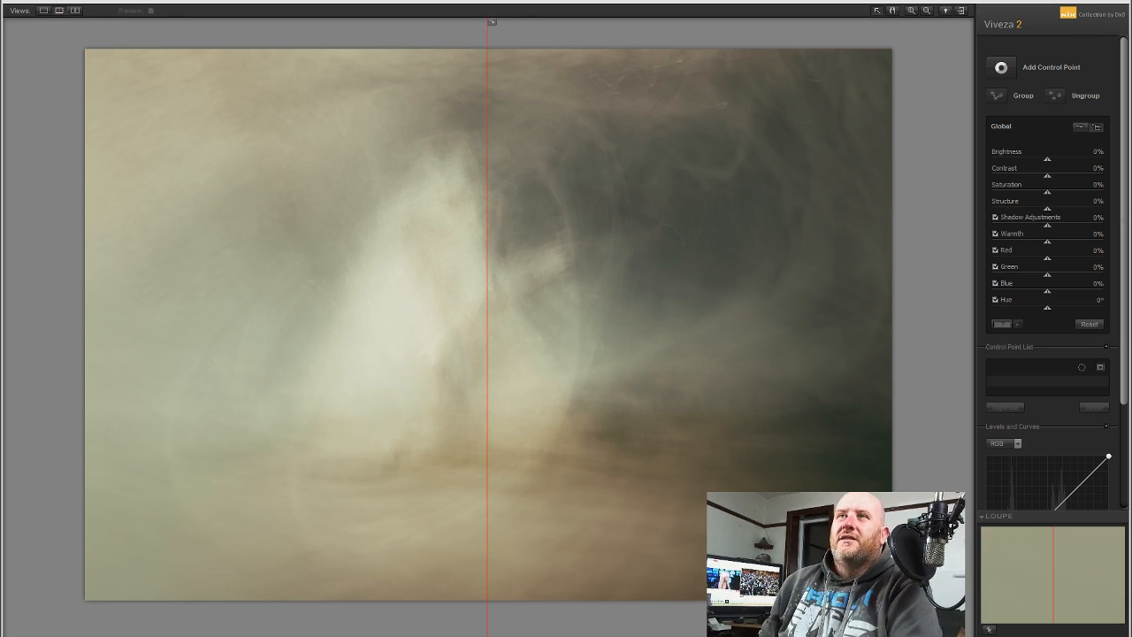
drag(487, 173, 85, 141)
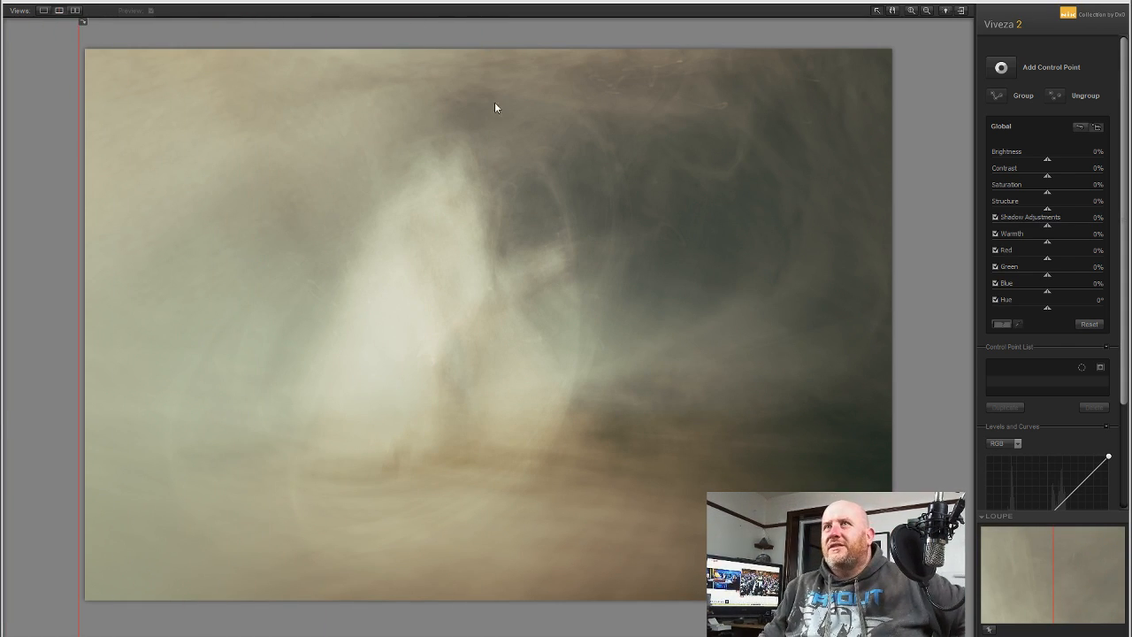
mouse_move(1047, 176)
mouse_down()
mouse_move(1059, 178)
mouse_move(1049, 182)
mouse_move(1042, 162)
mouse_up()
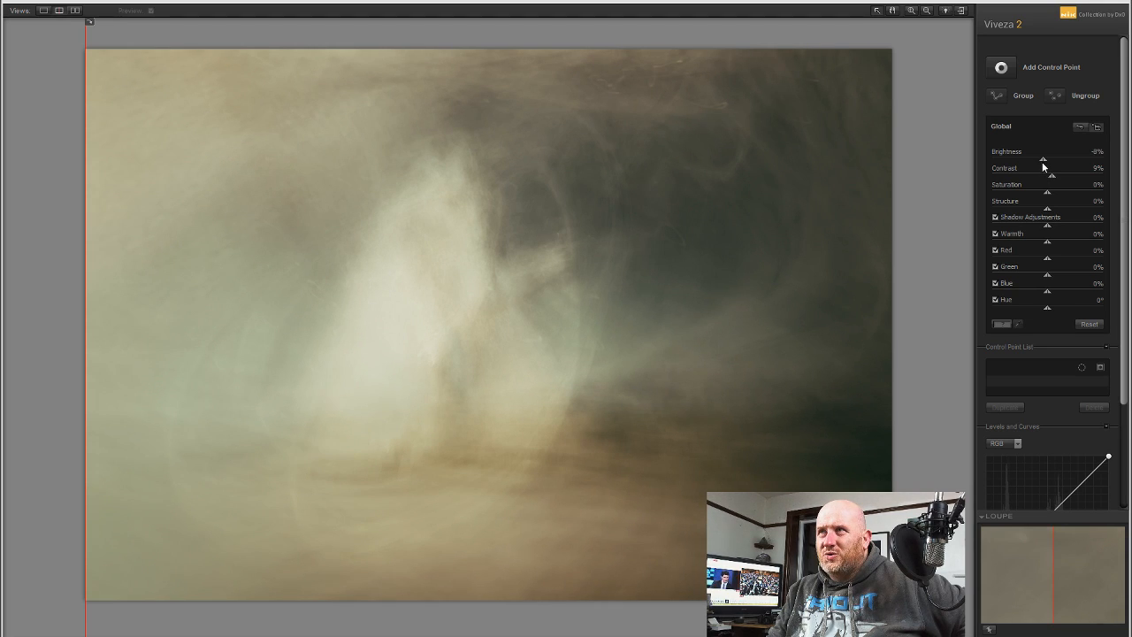
double_click(1057, 211)
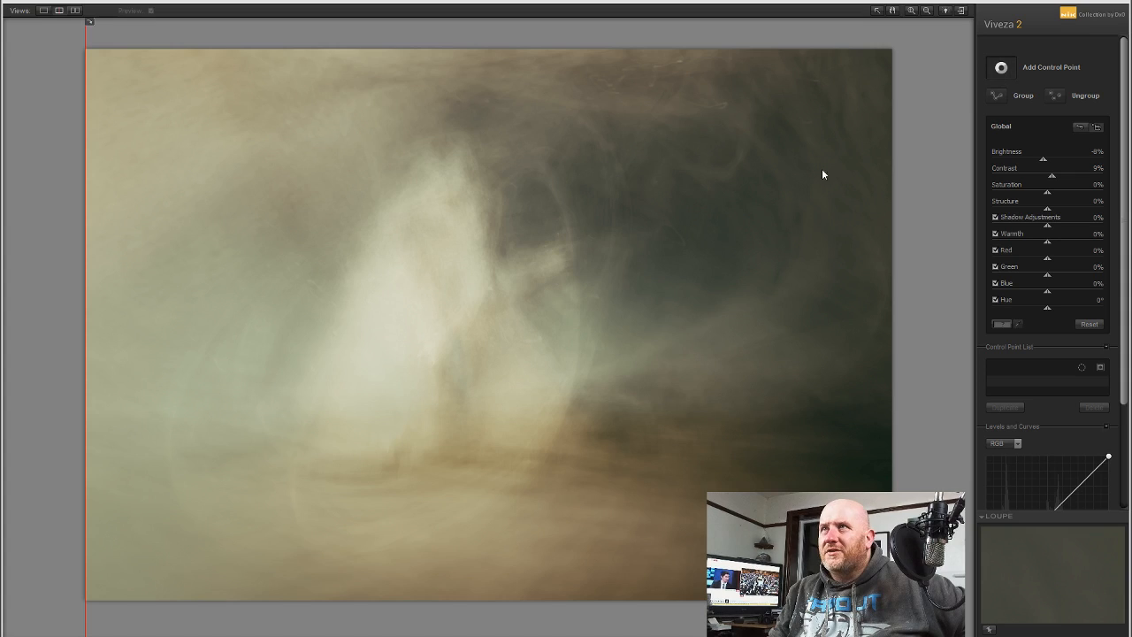
Add a control point beside the sculpture's peak, set its structure to 19%, and shift it onto the faint bright patch
click(543, 241)
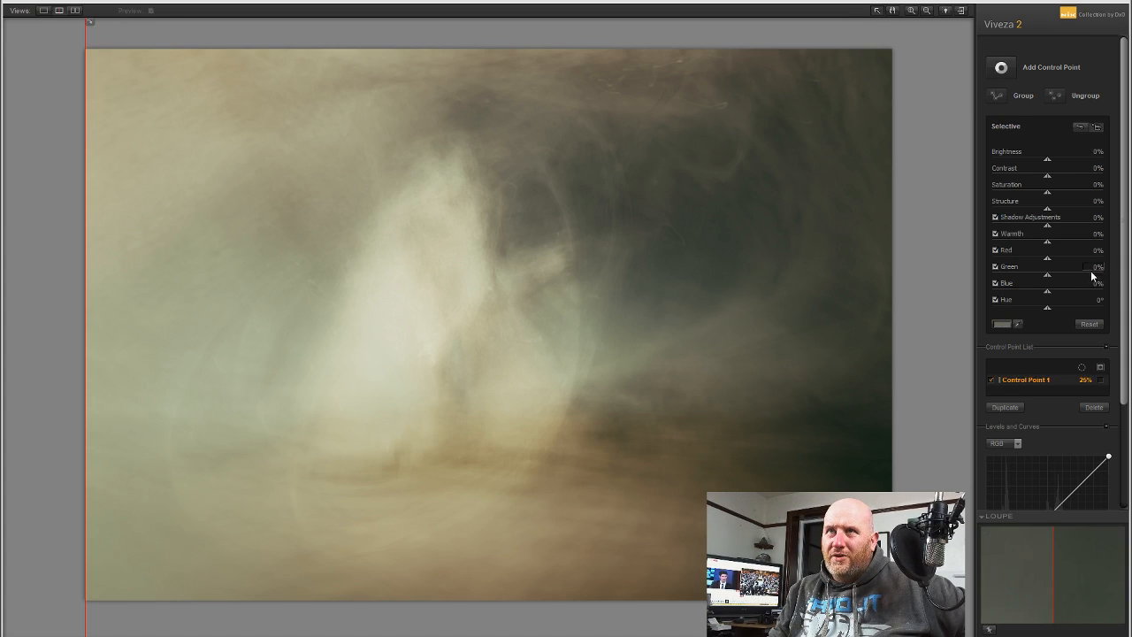
drag(1049, 212, 1061, 215)
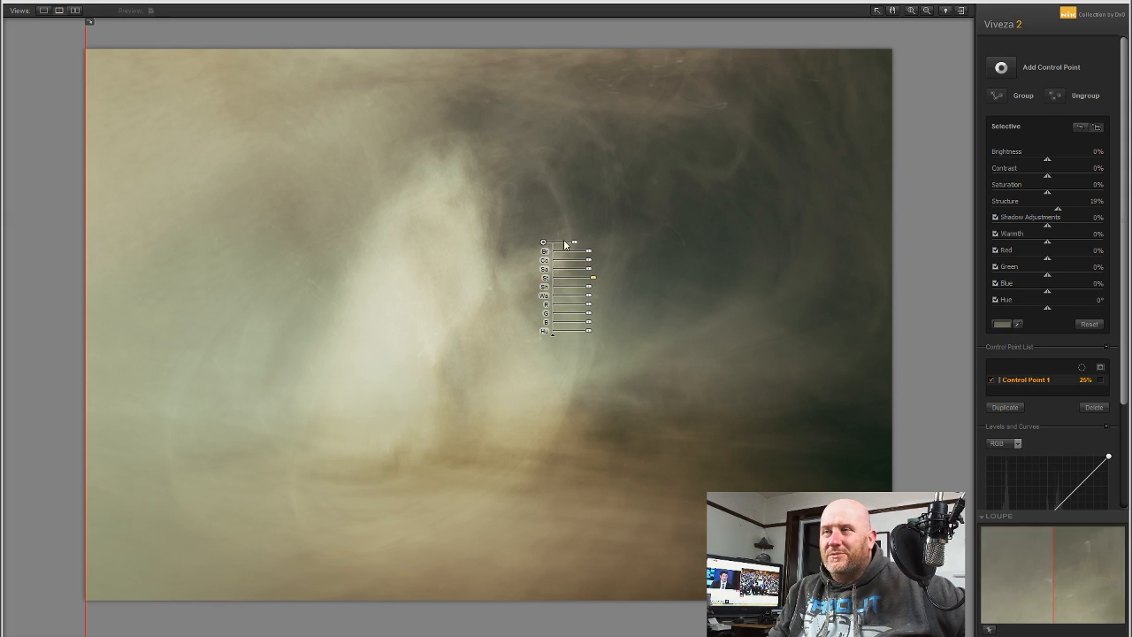
drag(544, 245, 556, 263)
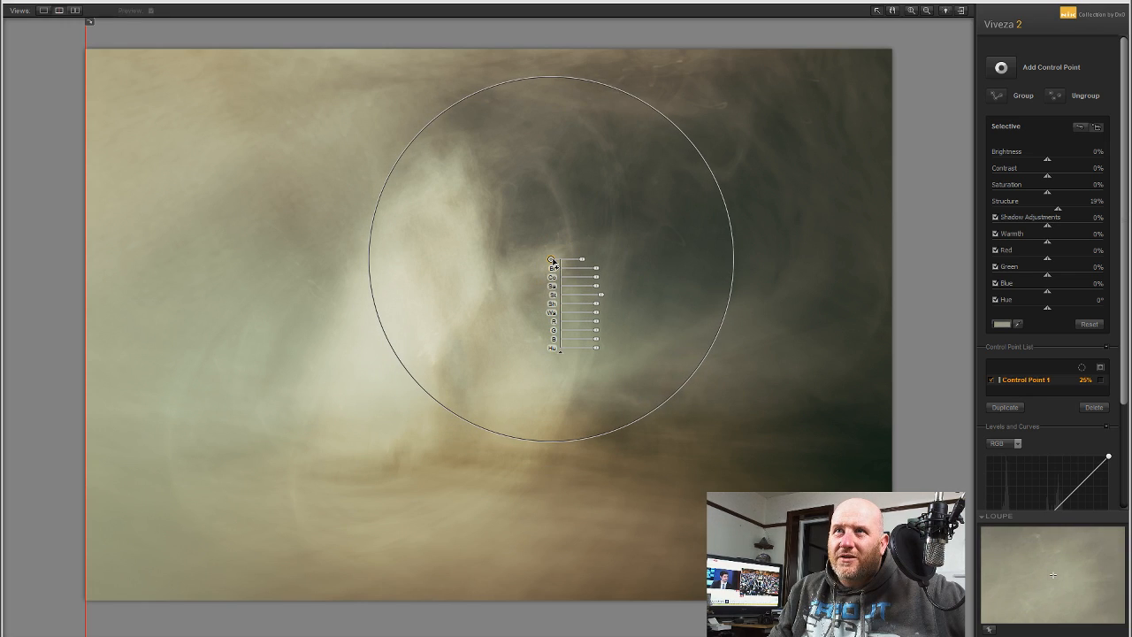
click(910, 255)
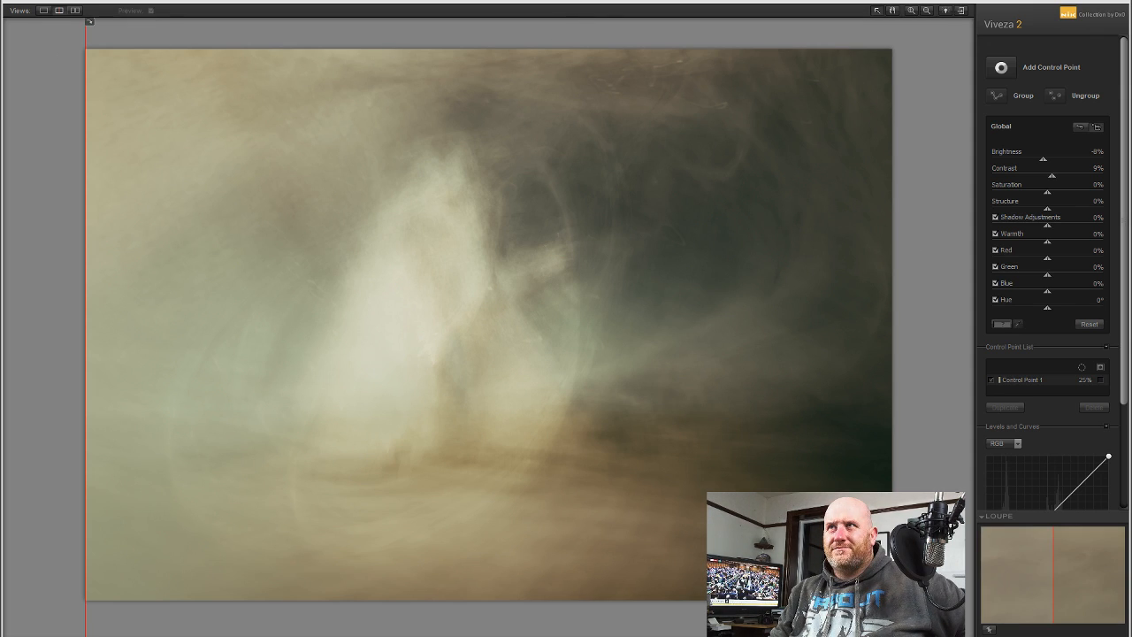
Compare before and after across the image, and readjust the global brightness to -10% and contrast to 5%
drag(86, 35, 520, 21)
drag(724, 132, 168, 85)
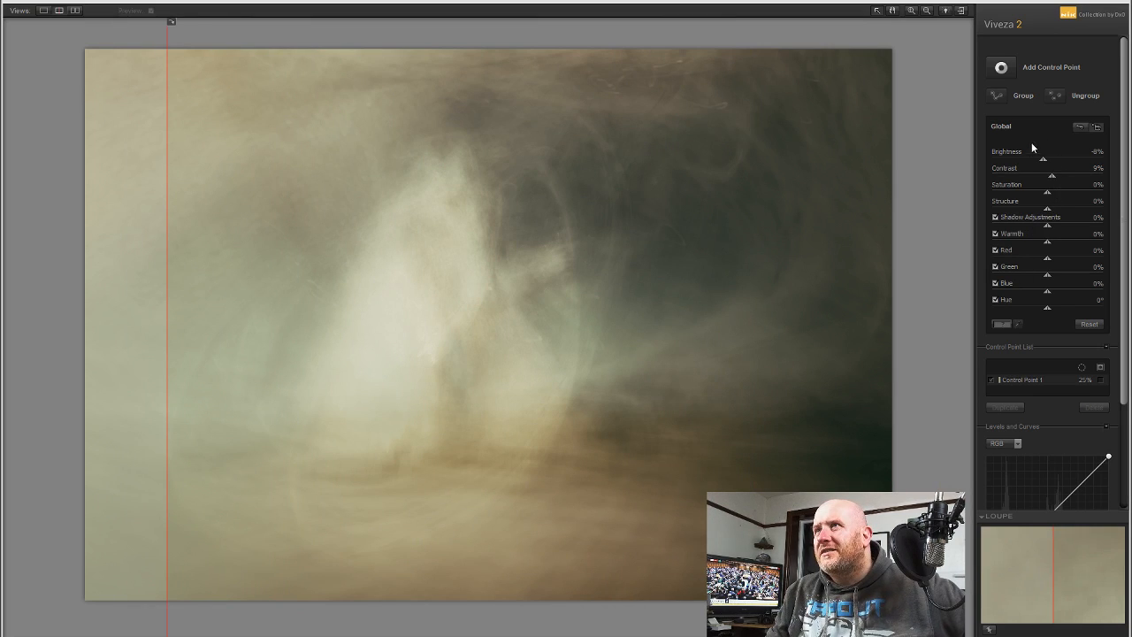
double_click(1044, 162)
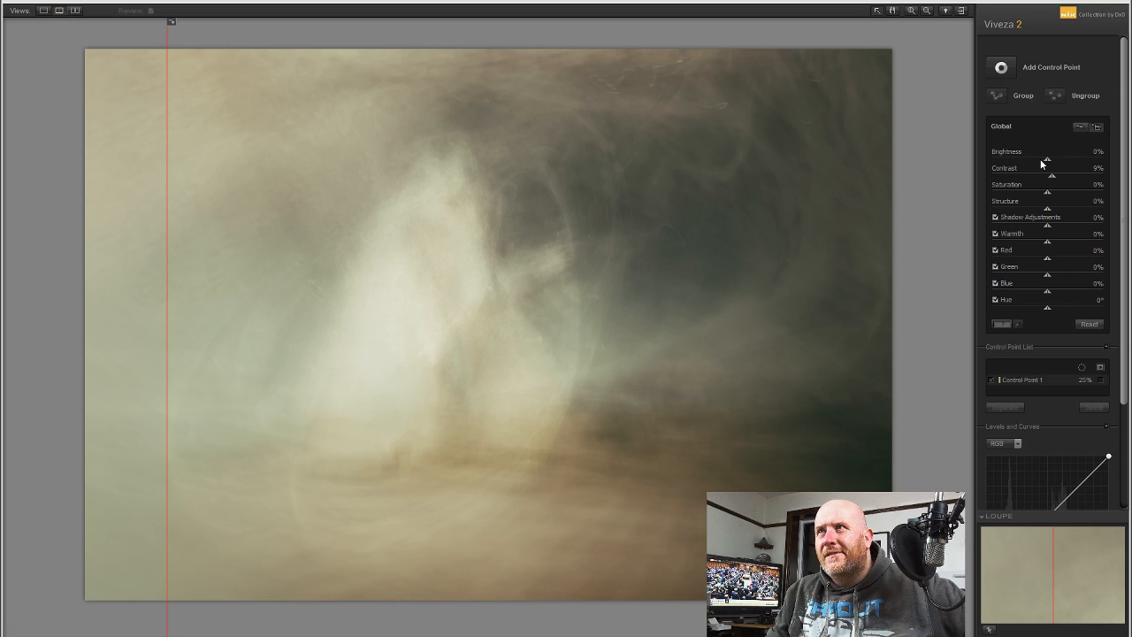
drag(1042, 162, 1038, 160)
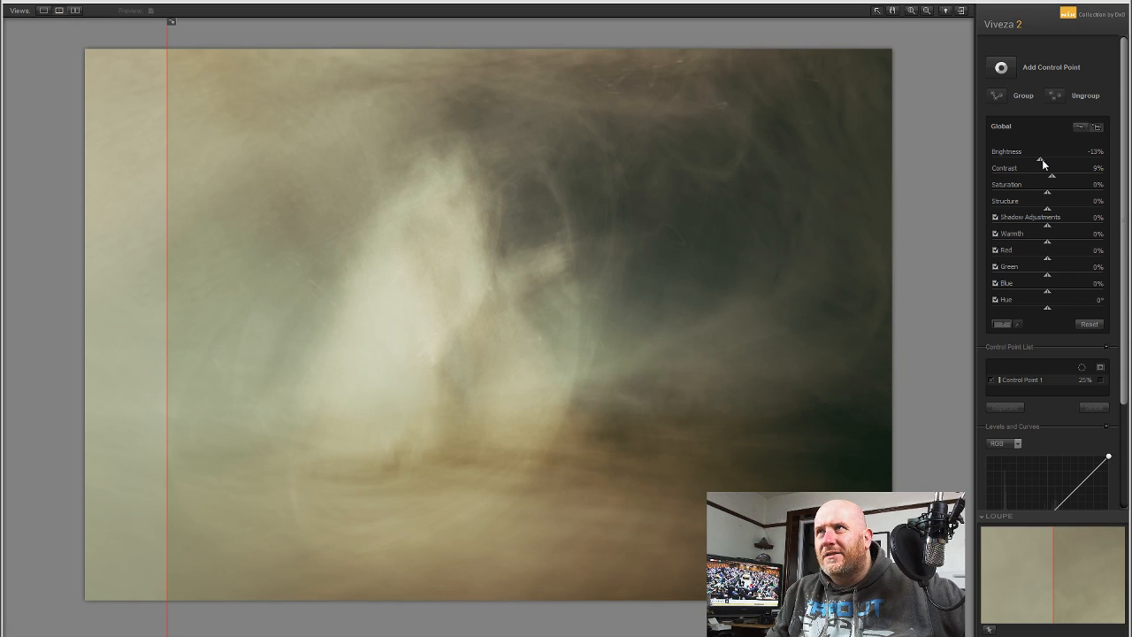
drag(1042, 160, 1041, 159)
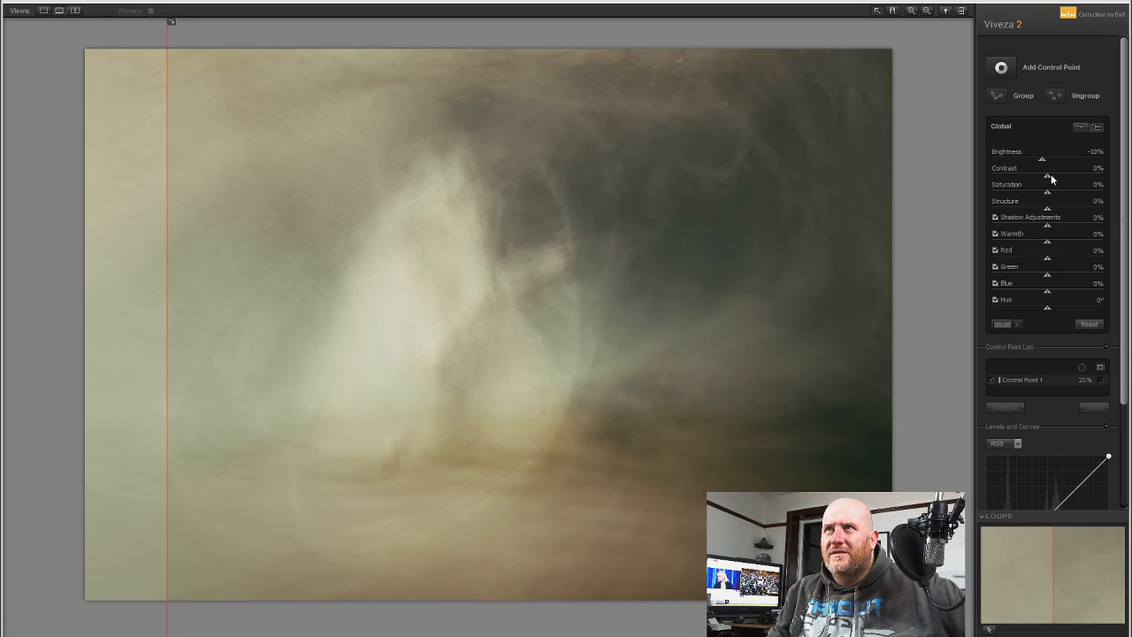
drag(1050, 174, 1050, 178)
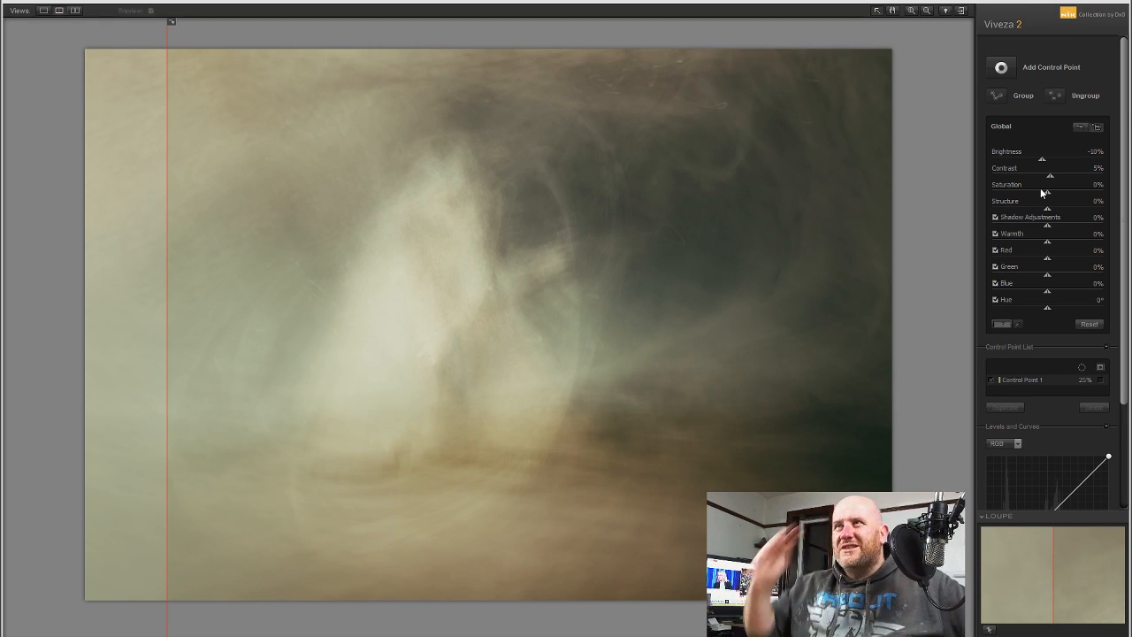
Set the existing control point's contrast to 10%, compare before and after, and apply the Viveza 2 adjustments to the Photoshop image
click(550, 259)
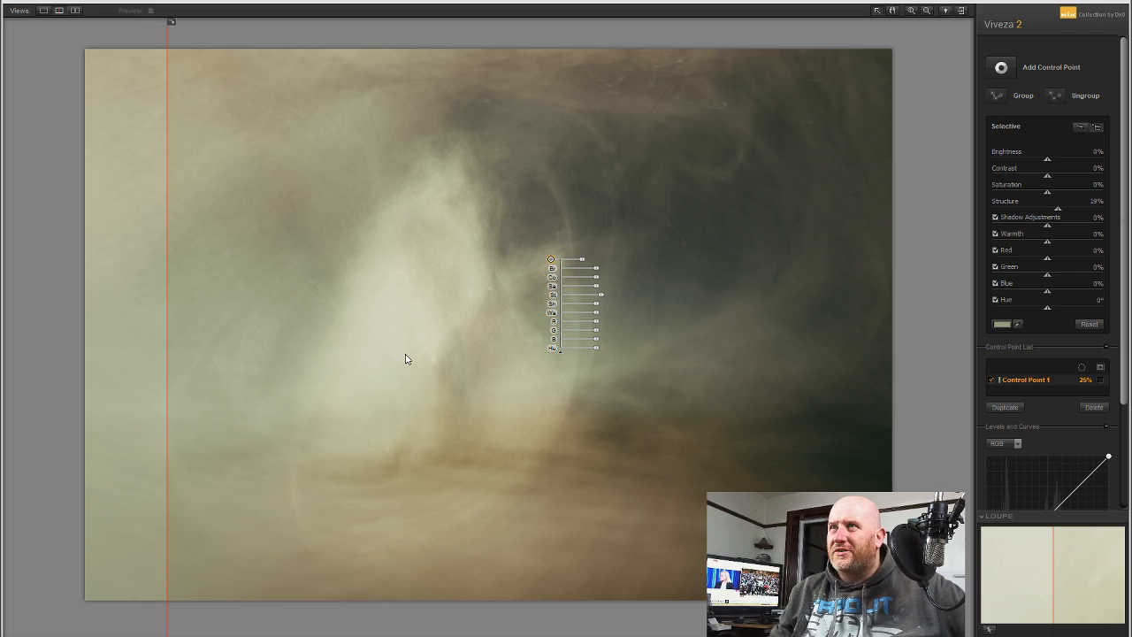
drag(1050, 181, 1057, 180)
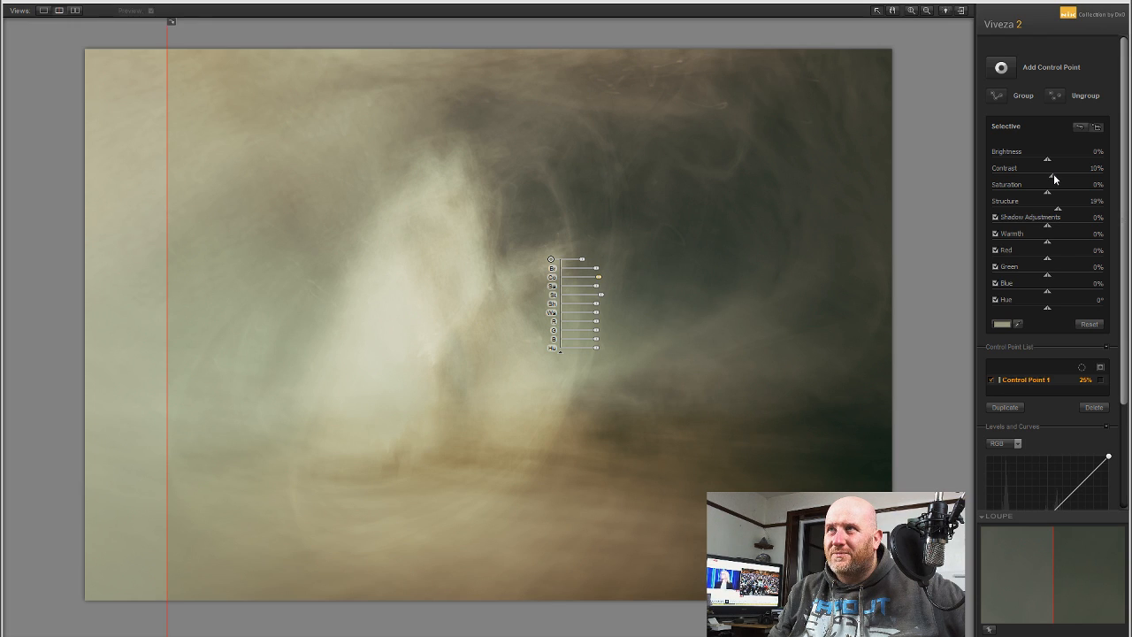
drag(1055, 177, 1054, 181)
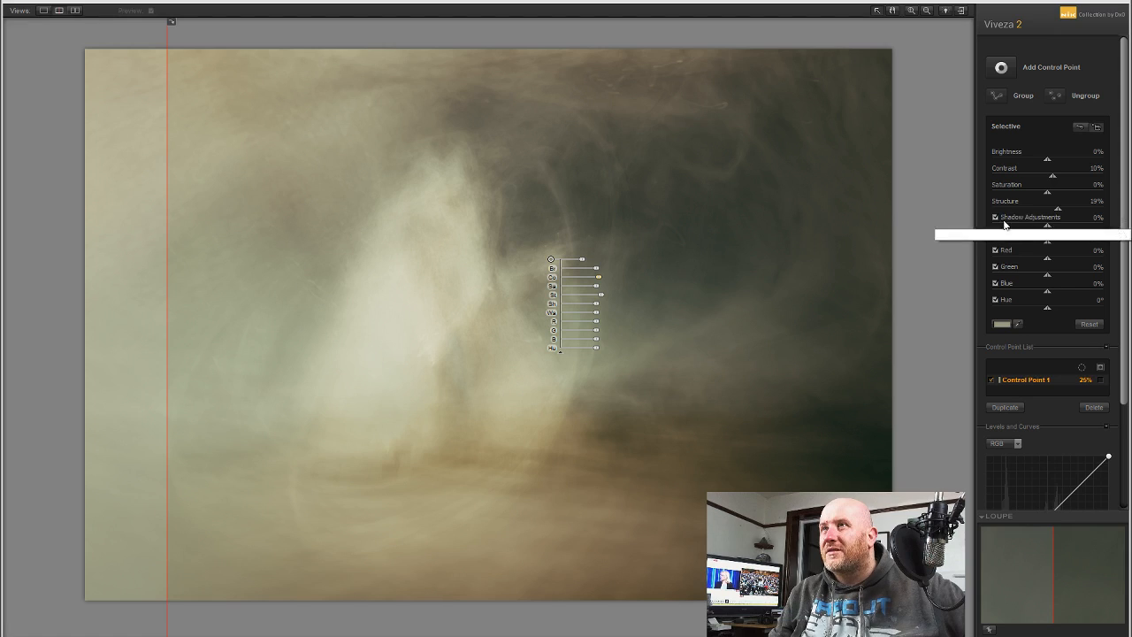
click(941, 283)
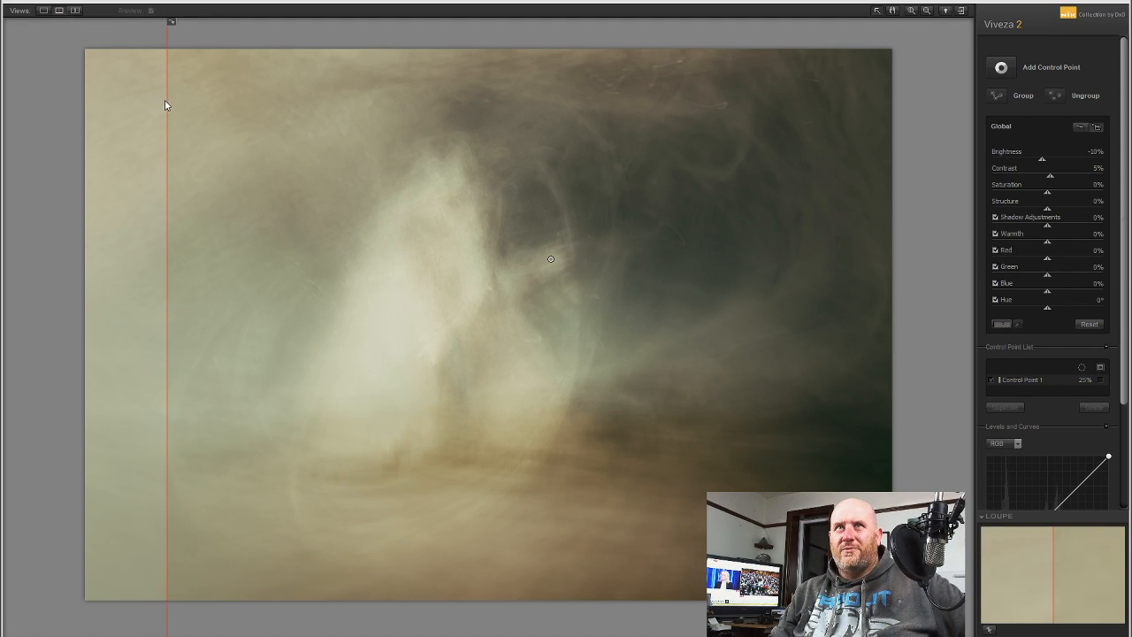
drag(165, 101, 181, 125)
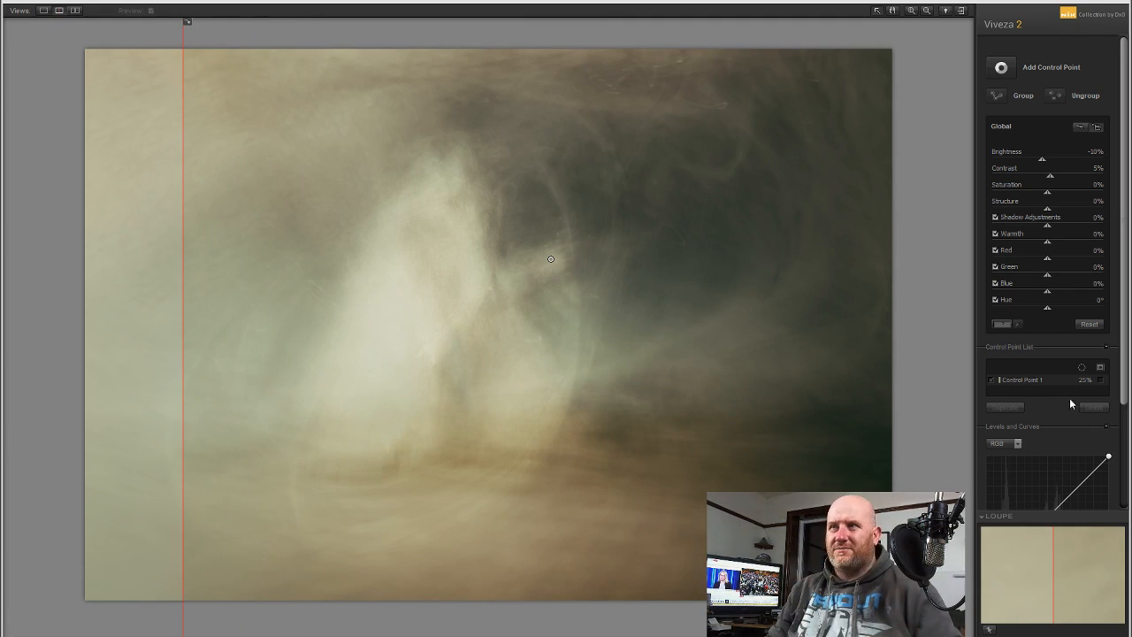
click(1082, 633)
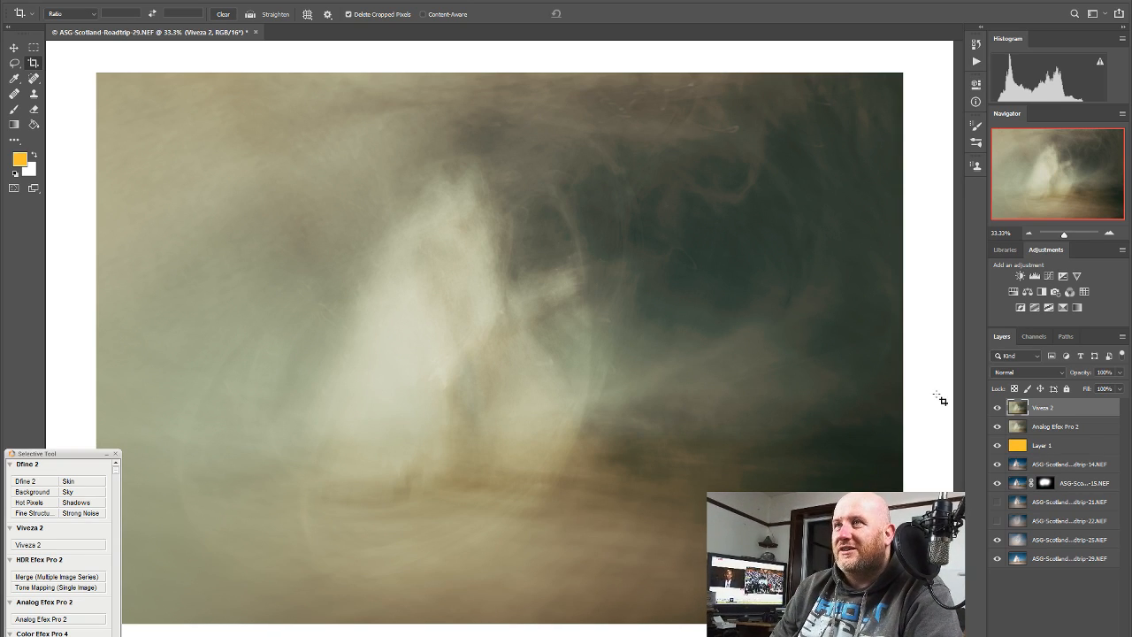
Compare the image with the Viveza 2 layer hidden and shown
click(997, 408)
click(998, 408)
click(997, 407)
click(997, 407)
click(998, 407)
click(997, 408)
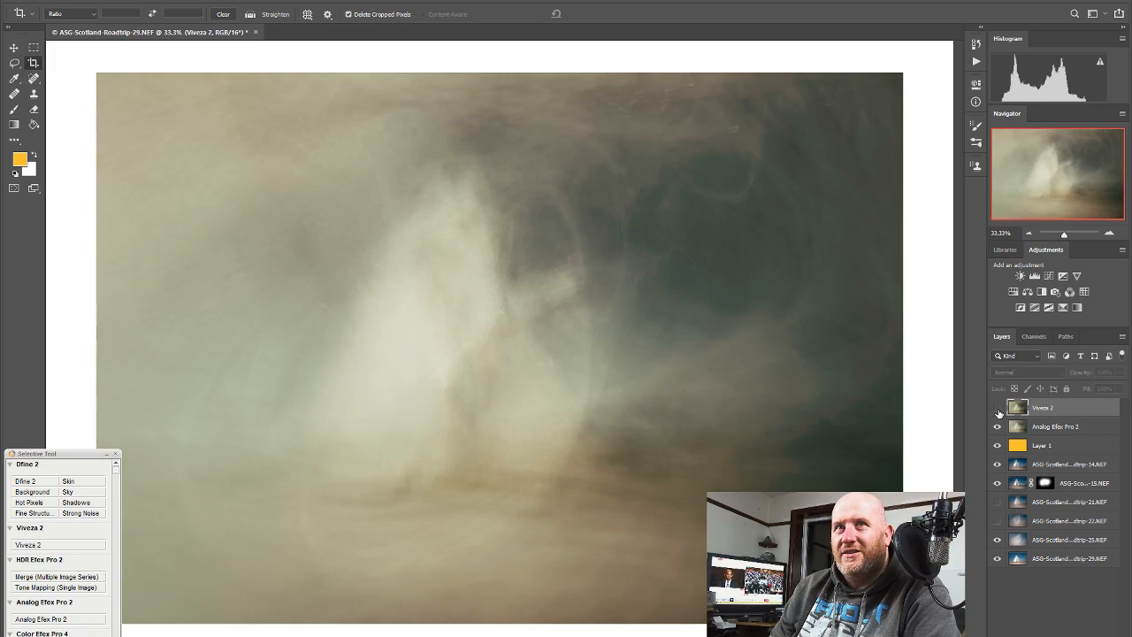
click(997, 408)
click(997, 408)
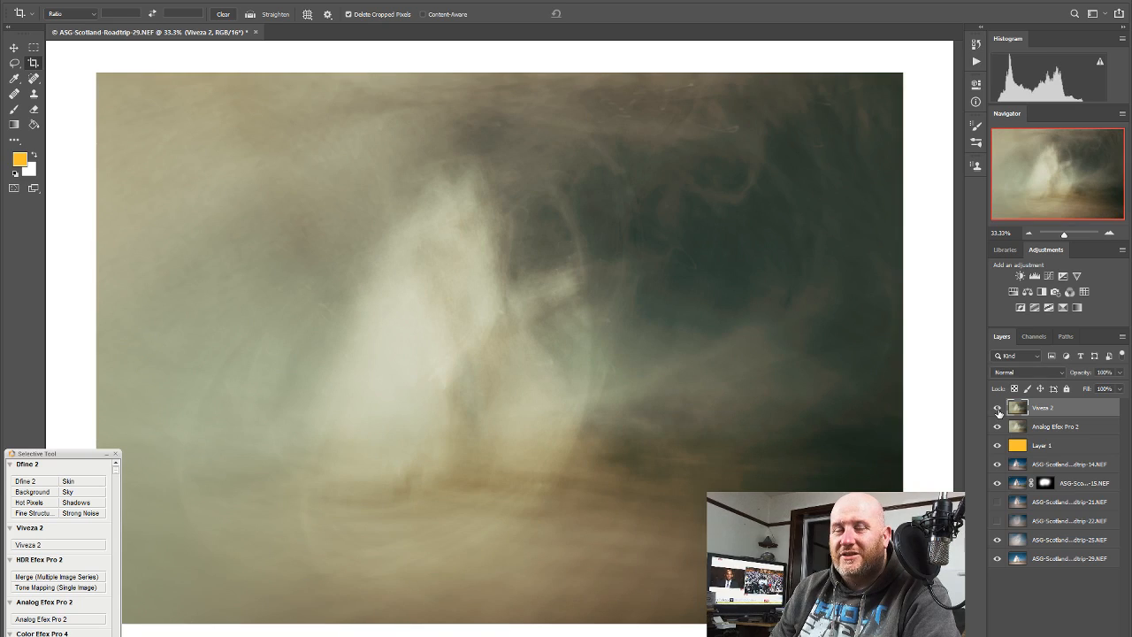
click(998, 408)
click(998, 408)
click(998, 408)
click(997, 408)
click(998, 407)
click(998, 407)
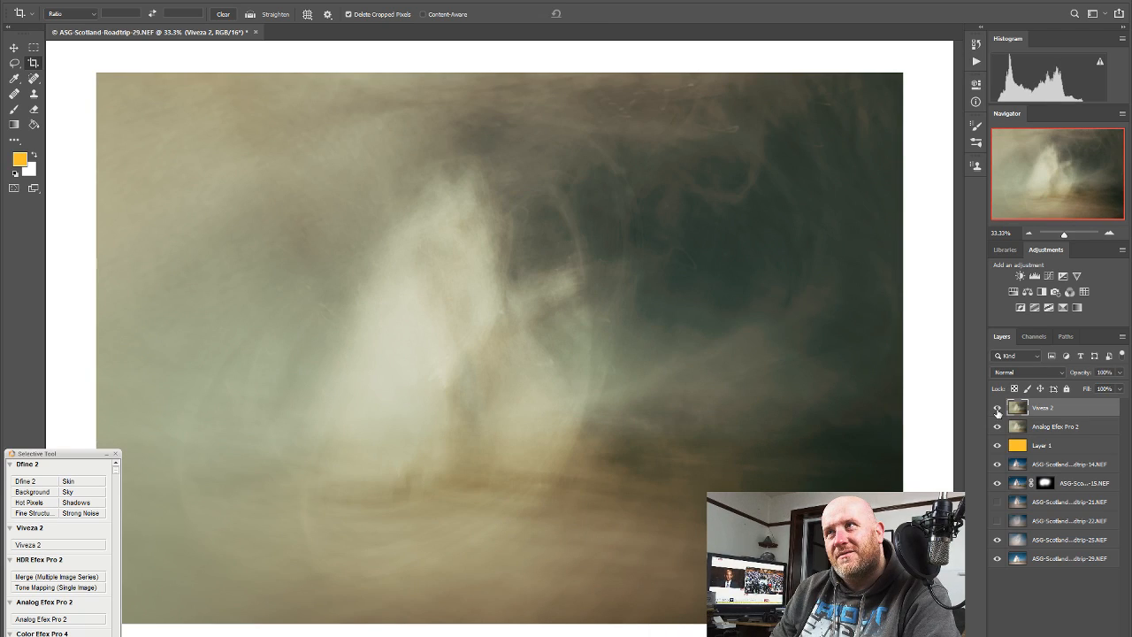
click(998, 408)
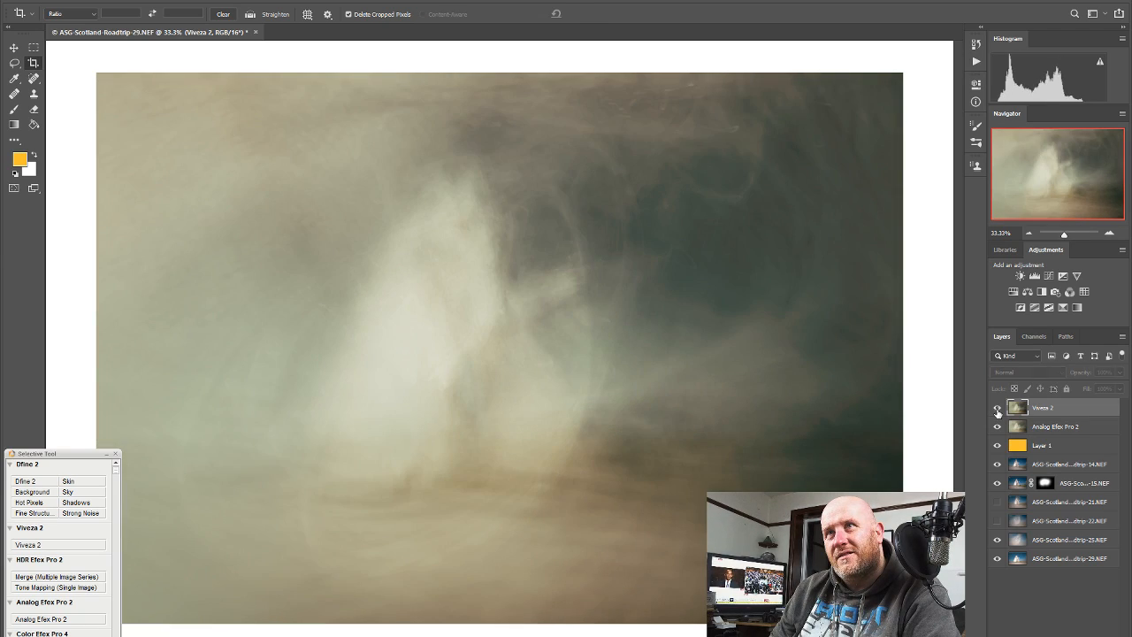
click(997, 408)
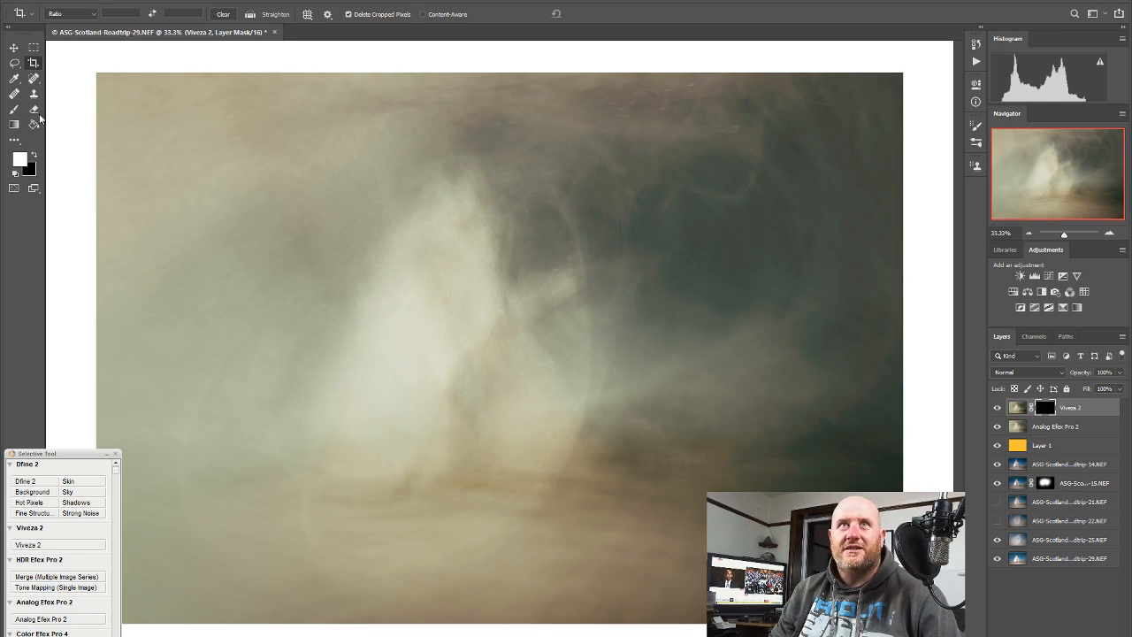
Paint white at 60% brush opacity on the Viveza 2 layer's black mask to reveal the effect across the central area
click(13, 111)
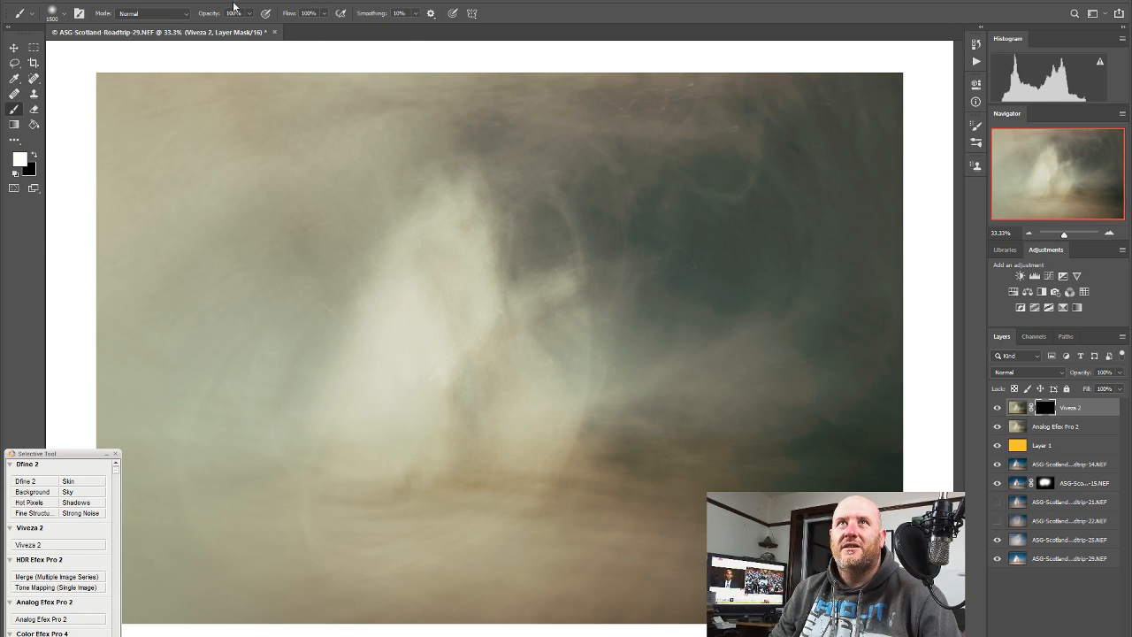
drag(249, 15, 227, 29)
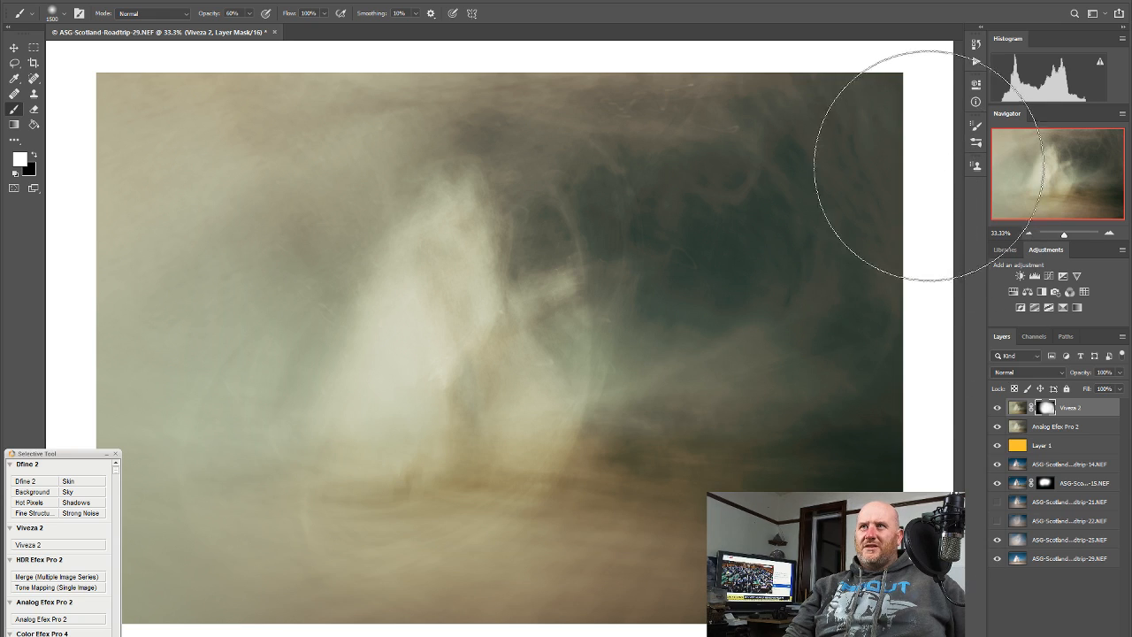
click(34, 46)
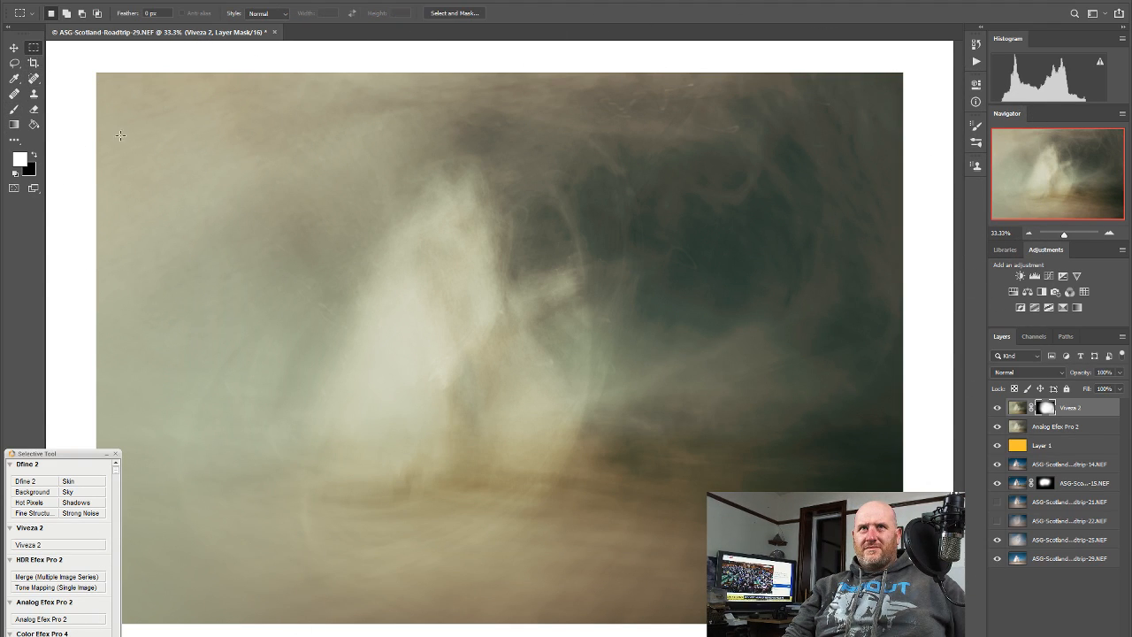
drag(175, 108, 964, 522)
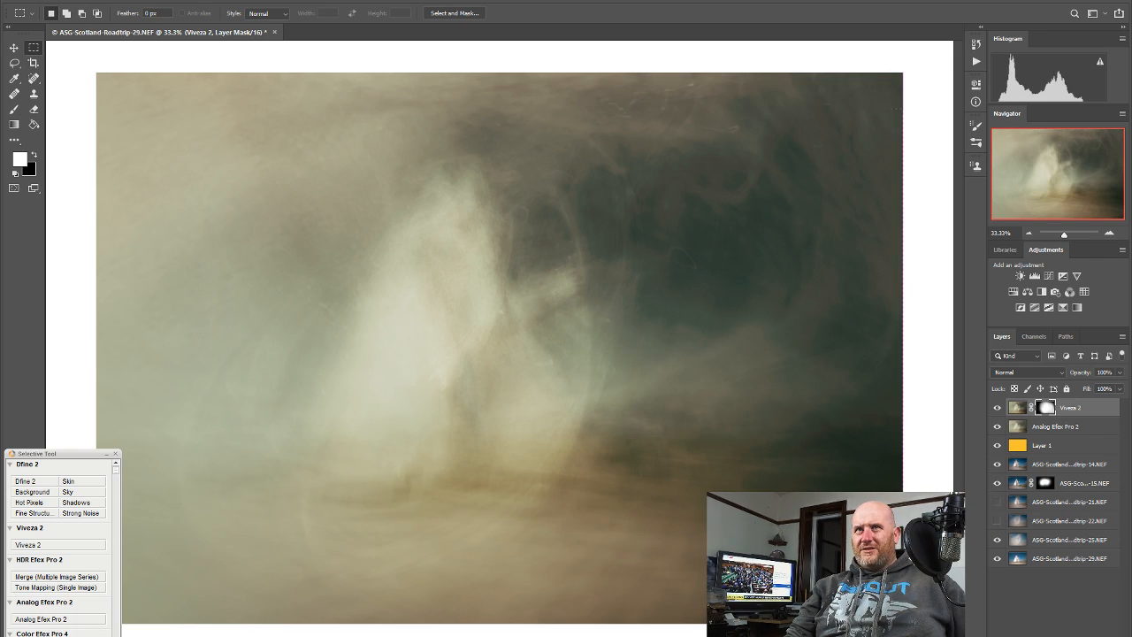
click(132, 208)
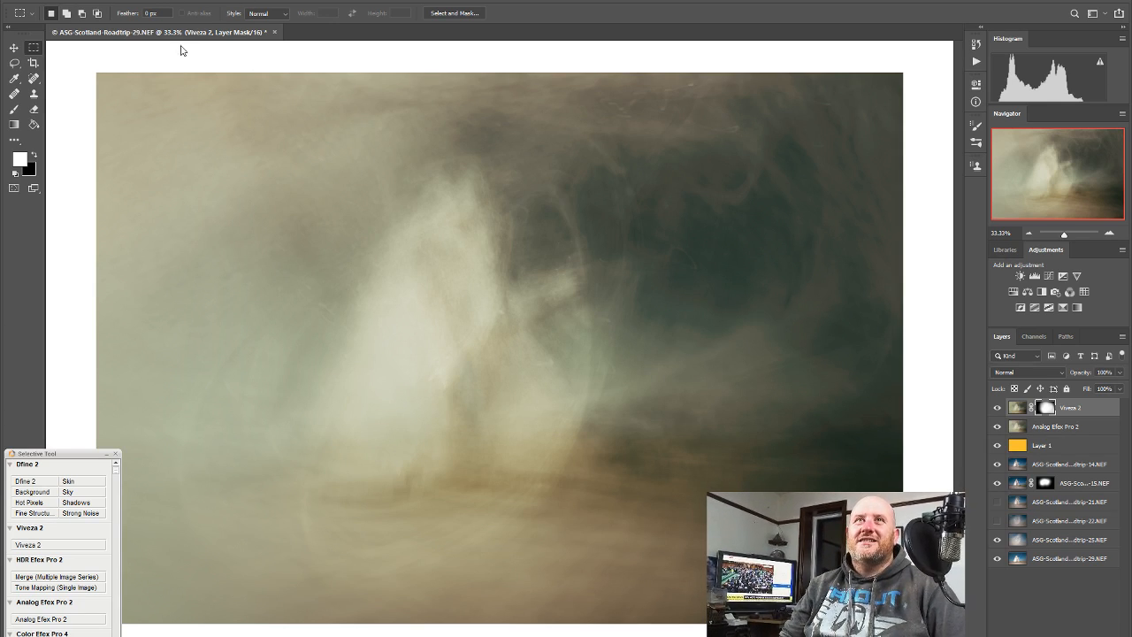
Save the layered multiple-exposure image
click(36, 2)
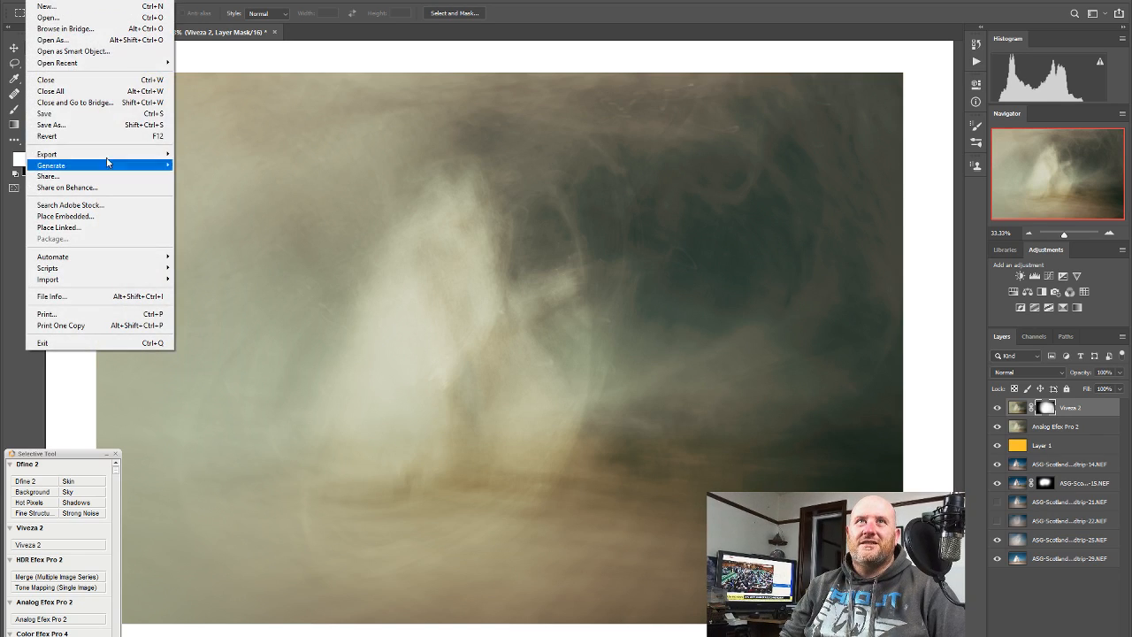
click(85, 113)
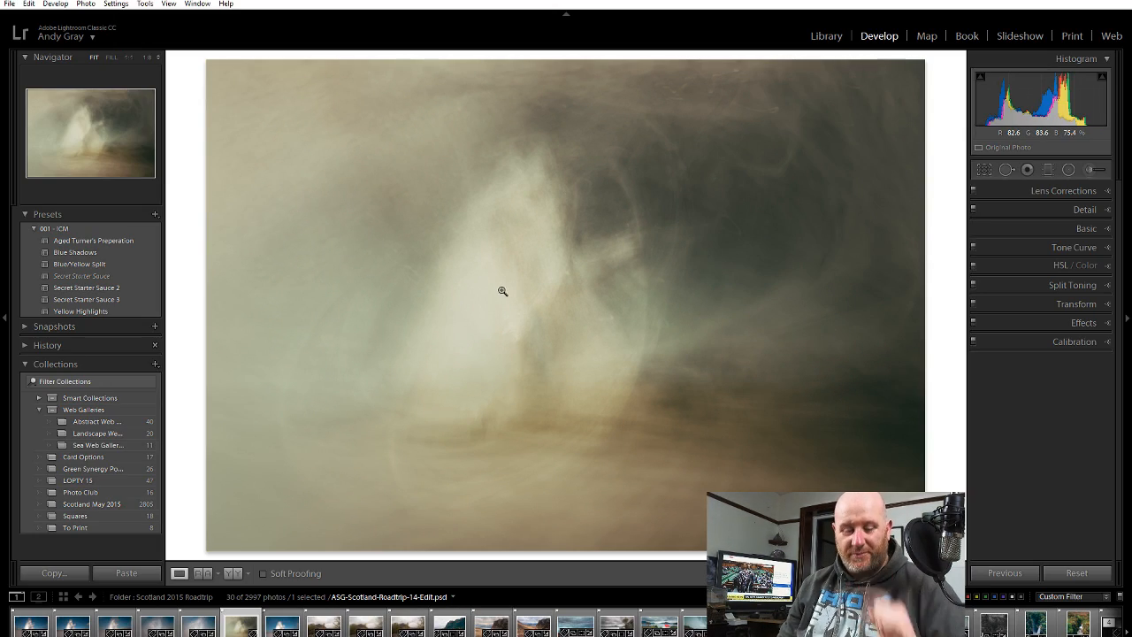
In Lightroom, rate the edited photo three stars and create a virtual copy of it
key(3)
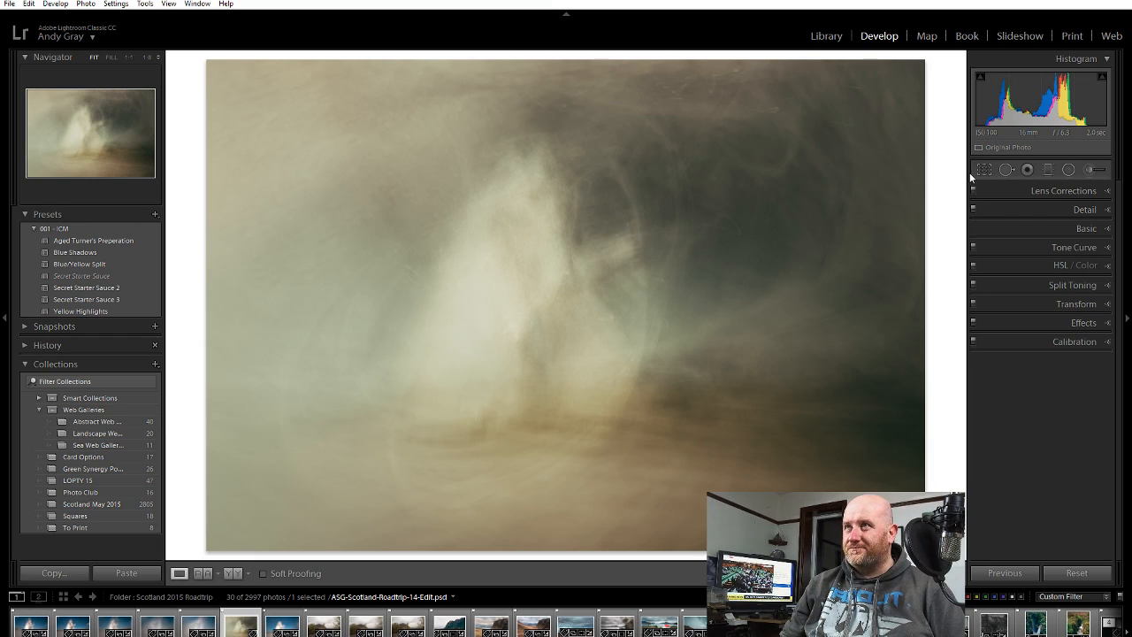
right_click(627, 324)
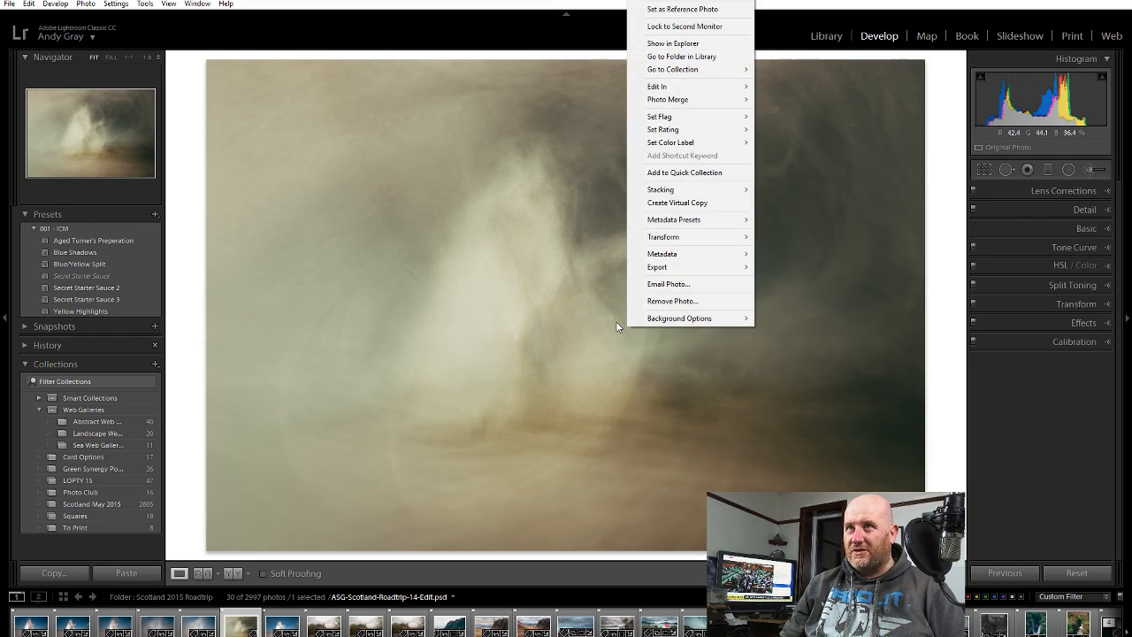
click(674, 202)
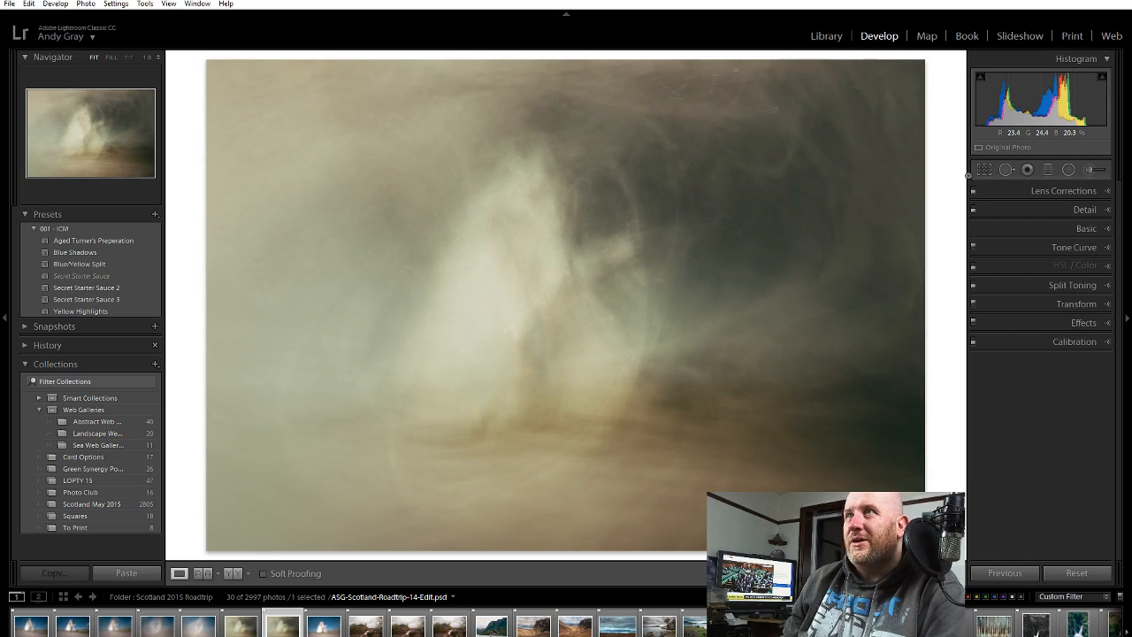
Try an 18 x 10 crop on the virtual copy, moving the frame and trimming it in from the left side
click(983, 169)
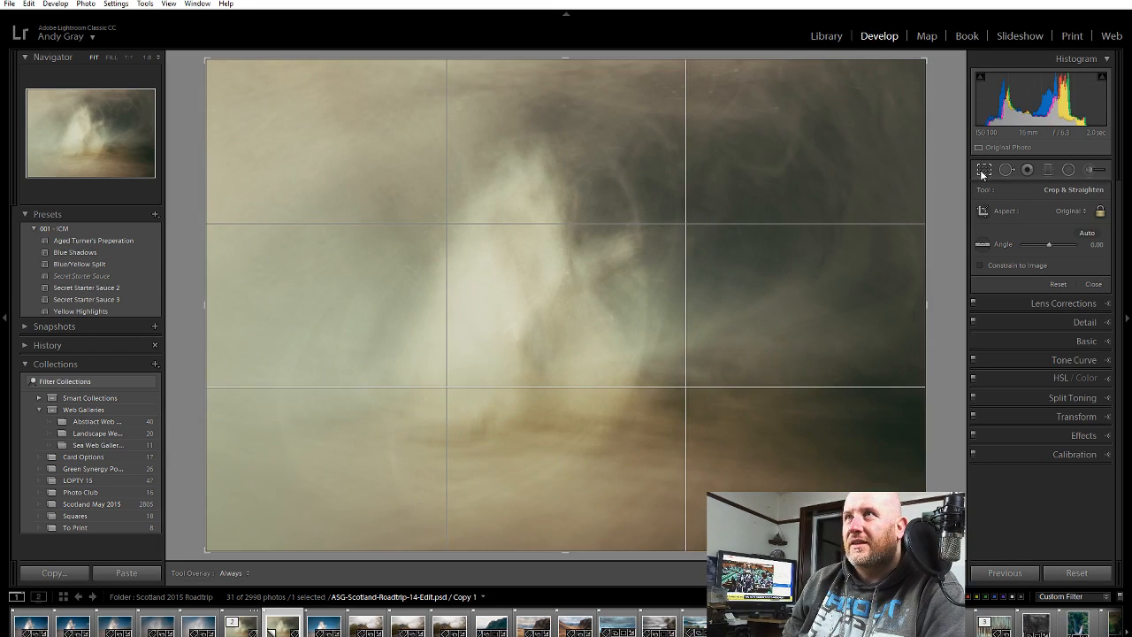
click(1075, 210)
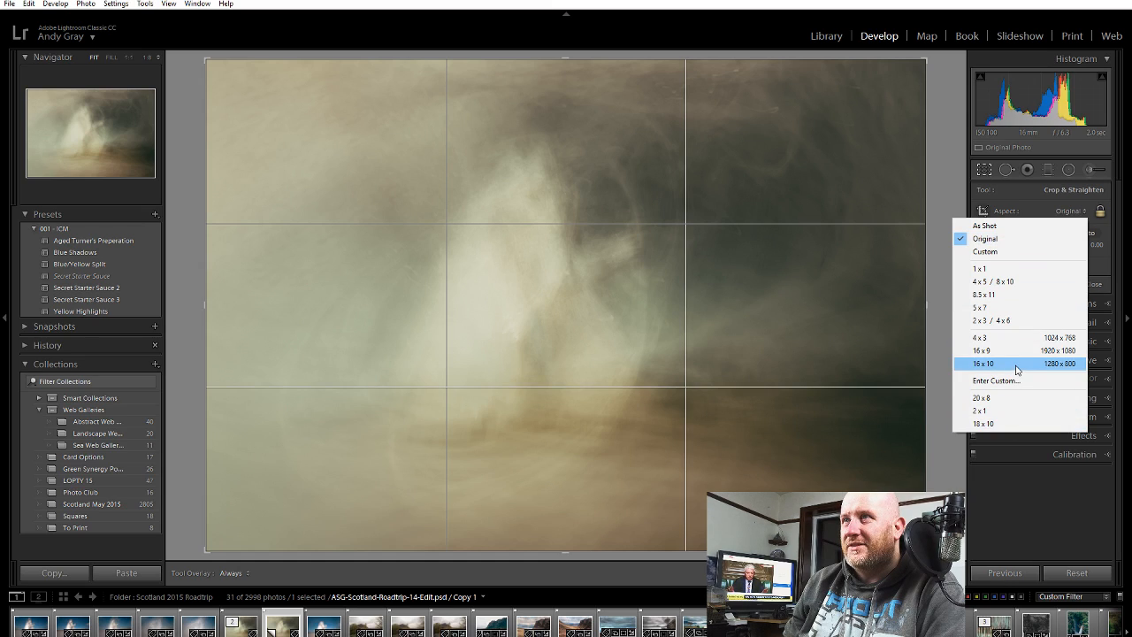
click(1003, 425)
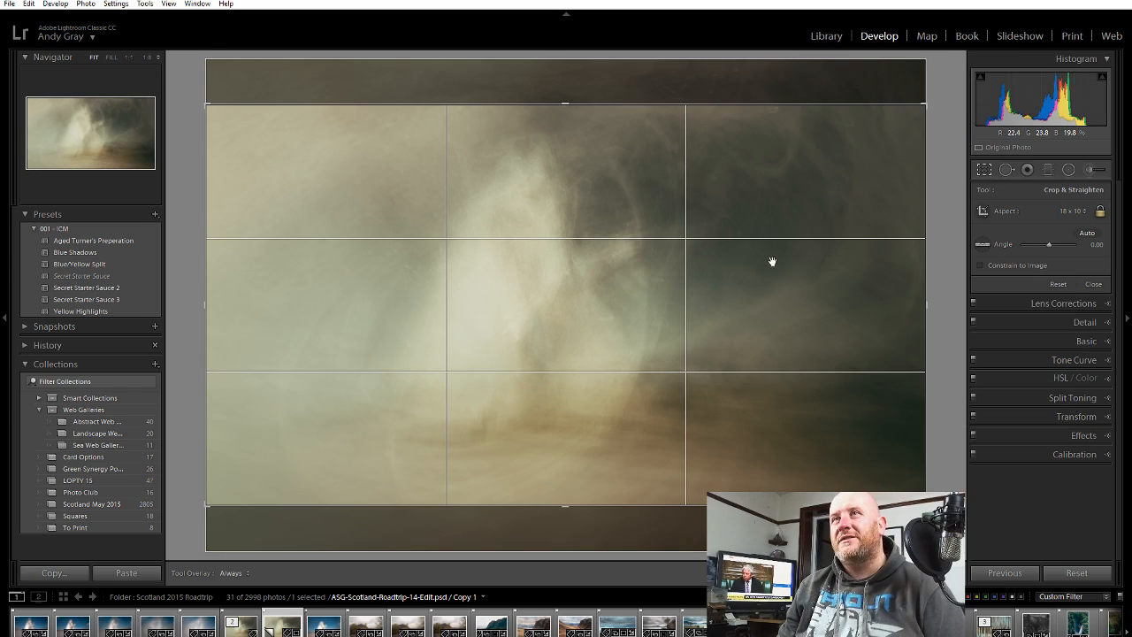
drag(734, 307, 724, 335)
drag(206, 301, 228, 301)
drag(251, 301, 257, 304)
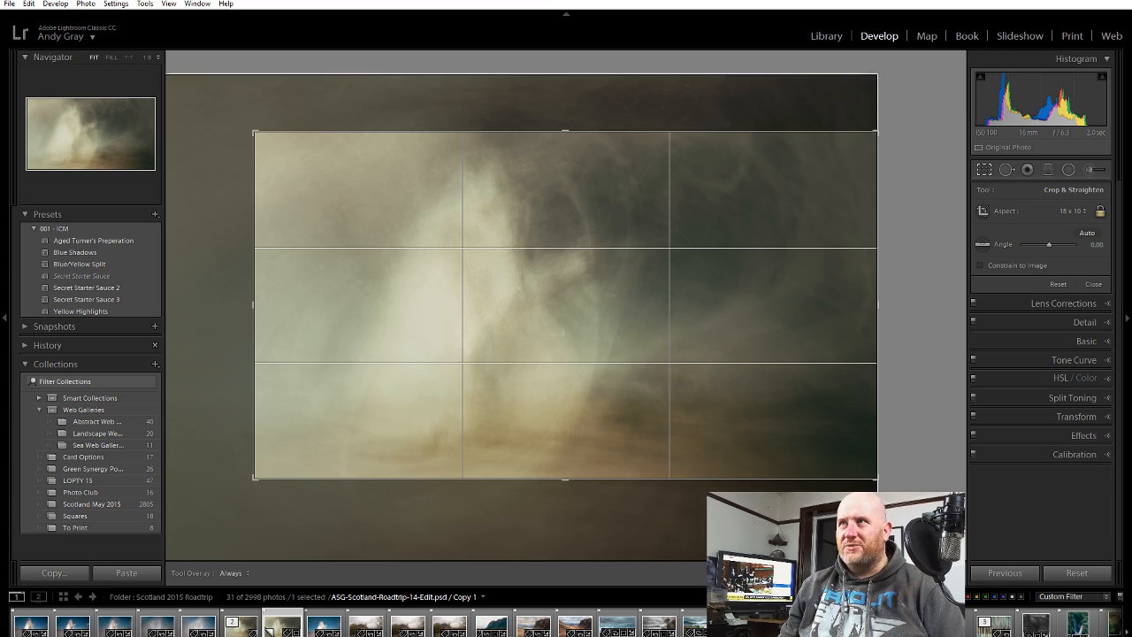
Crop the virtual copy to a 2 x 3 / 4 x 6 ratio, trimming mainly the left side, and apply the crop
click(1070, 211)
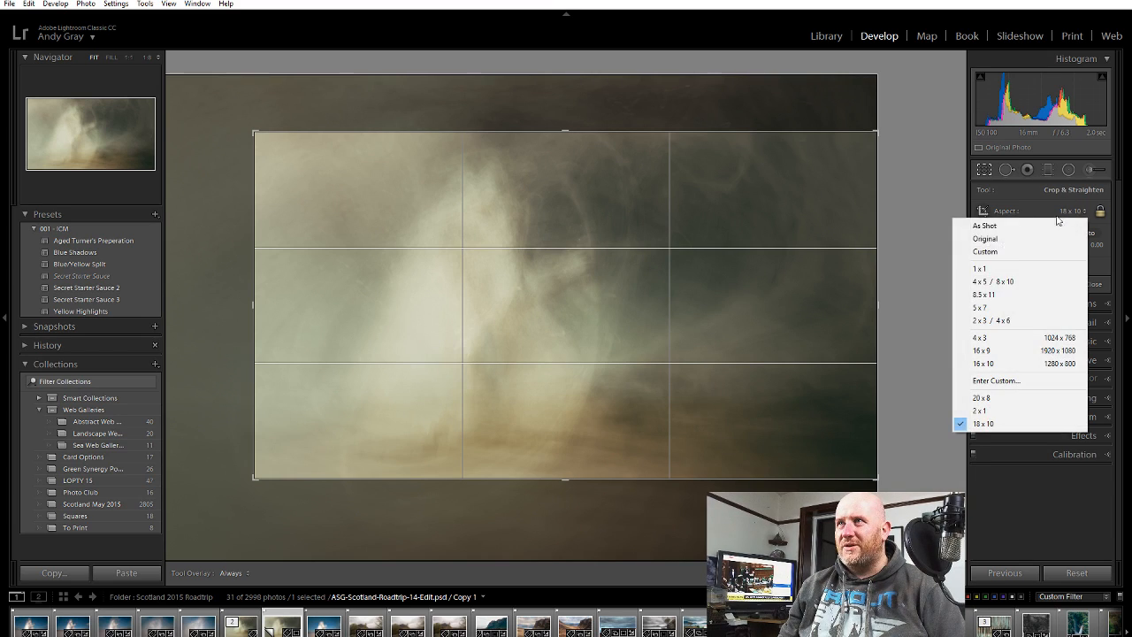
click(1013, 321)
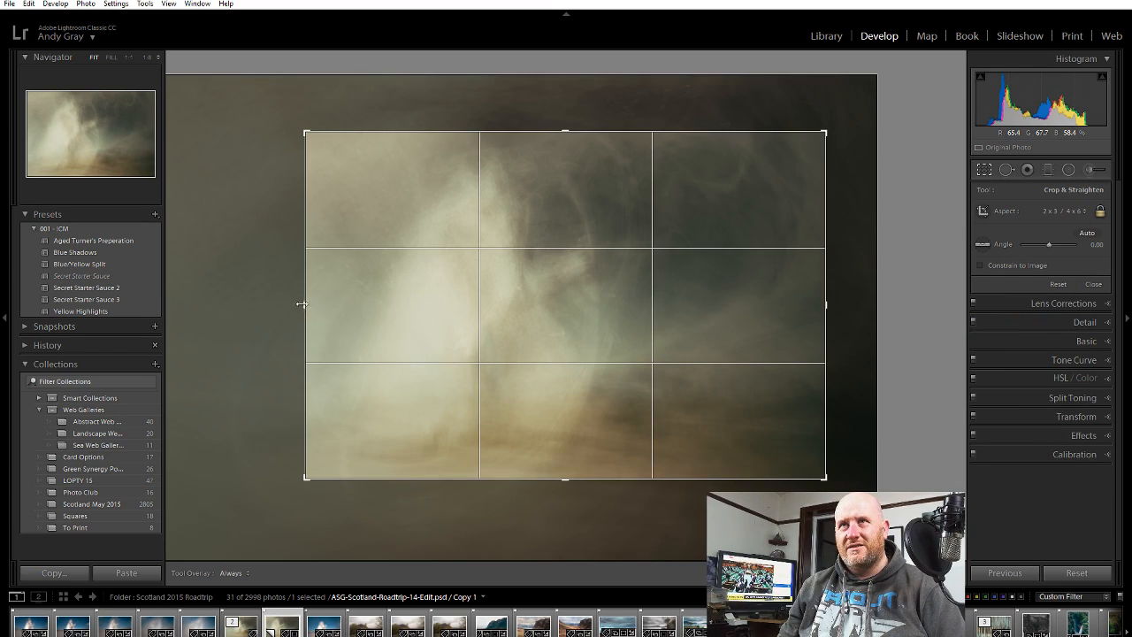
drag(302, 304, 285, 306)
drag(846, 307, 1046, 336)
mouse_move(786, 324)
mouse_down()
mouse_move(795, 320)
mouse_move(771, 316)
mouse_up()
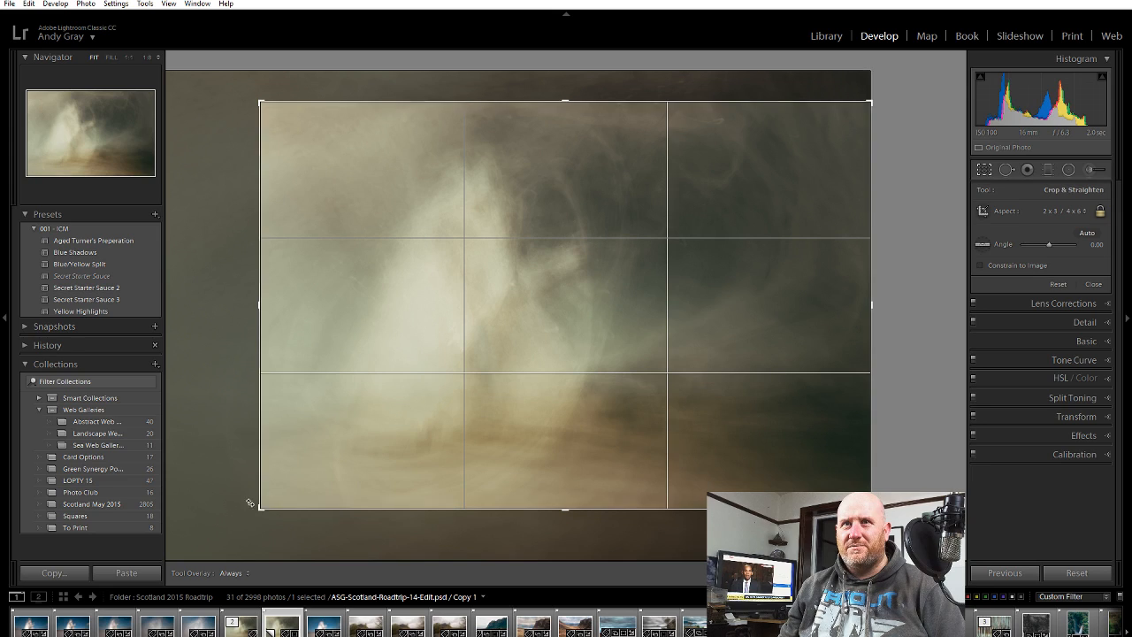
drag(249, 502, 236, 522)
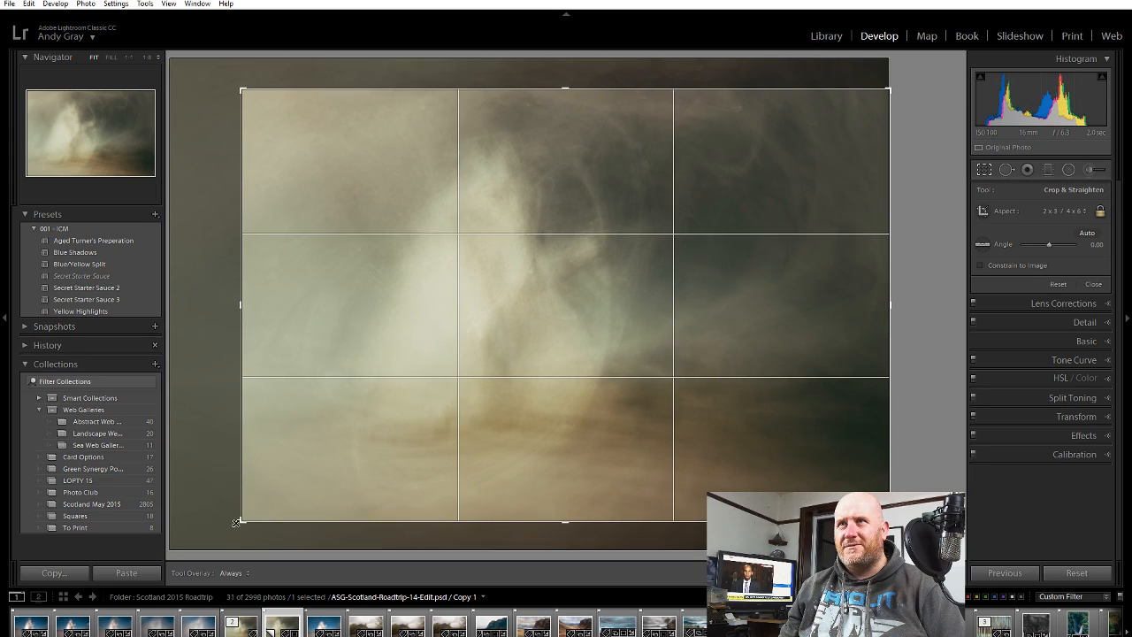
mouse_move(442, 357)
mouse_down()
mouse_move(434, 379)
mouse_move(439, 372)
mouse_up()
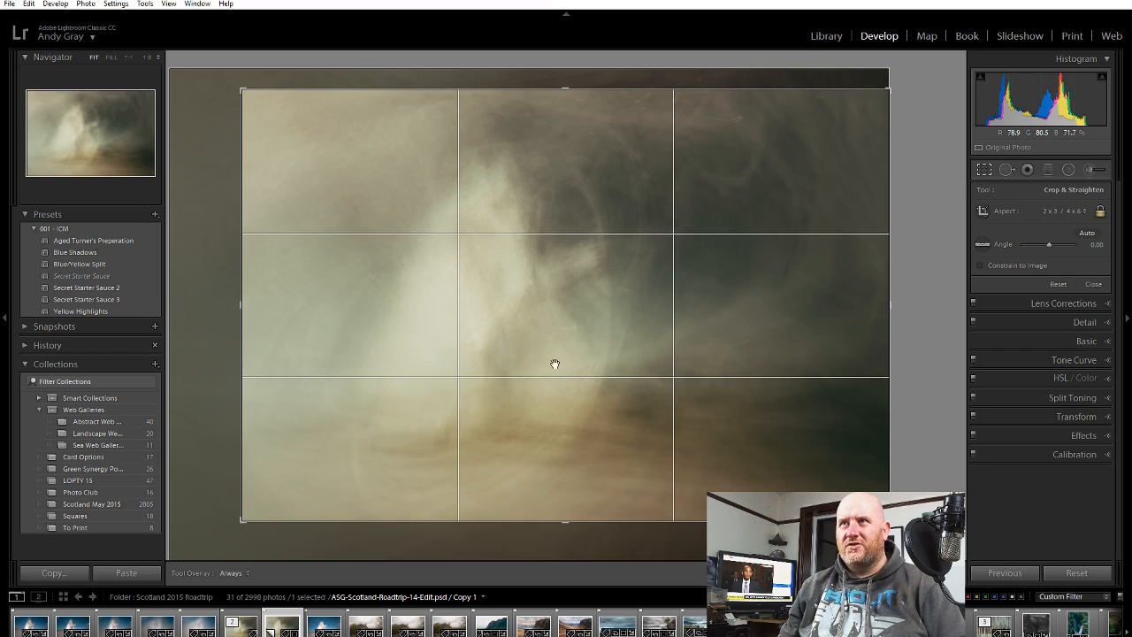
key(Return)
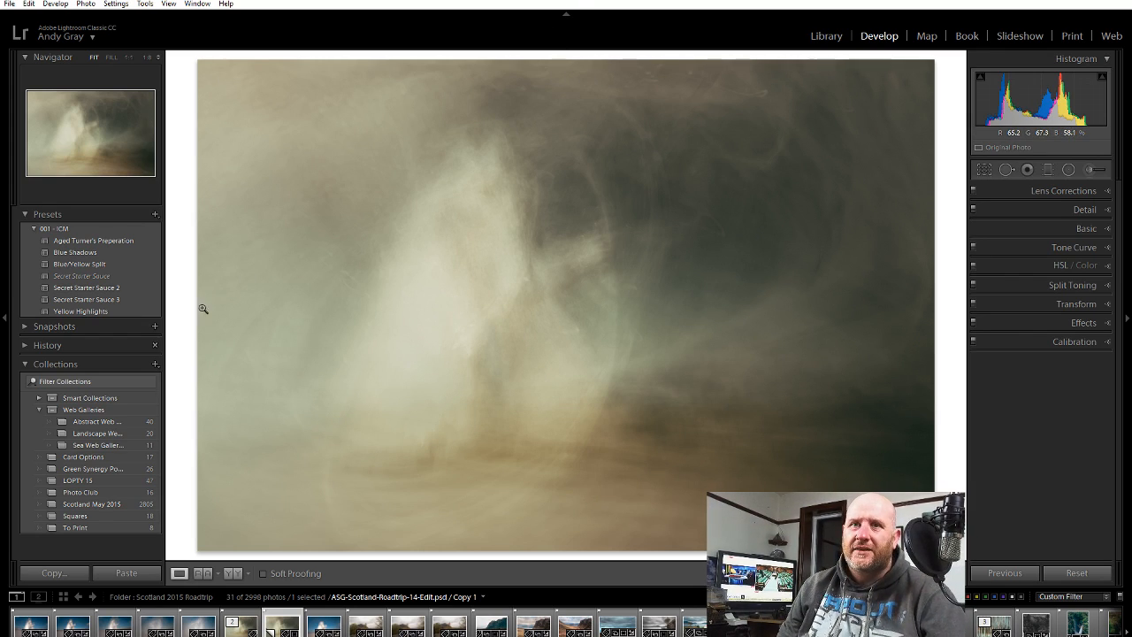
Crop the original edited photo to a 1 x 1 square, shifting the image so the pale sculpture sits left of centre, and apply the crop
key(Left)
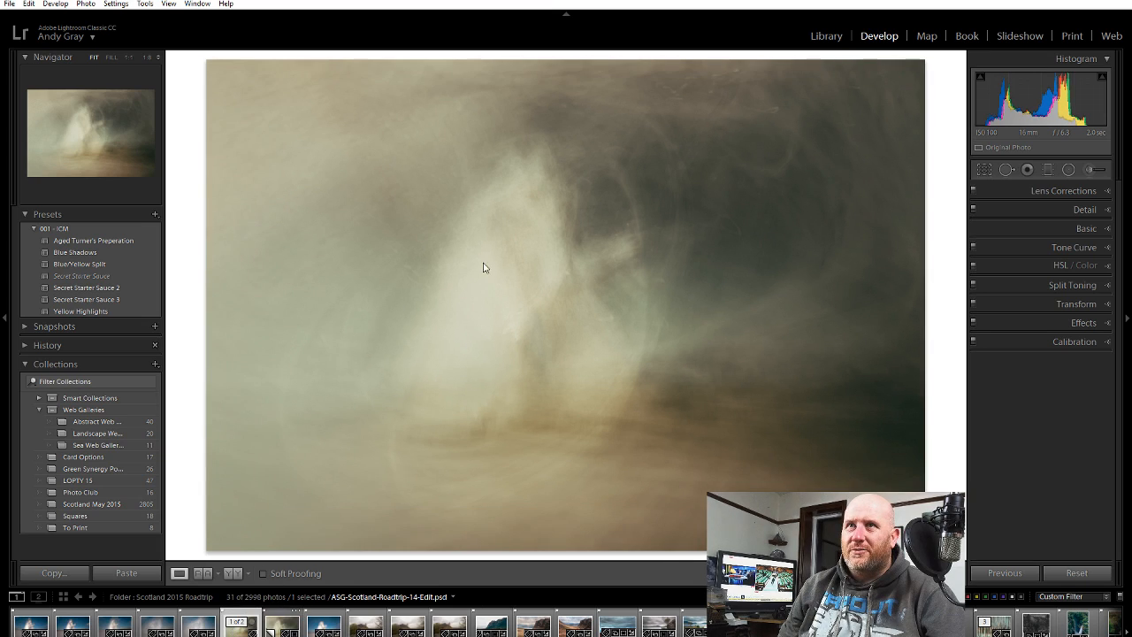
click(283, 619)
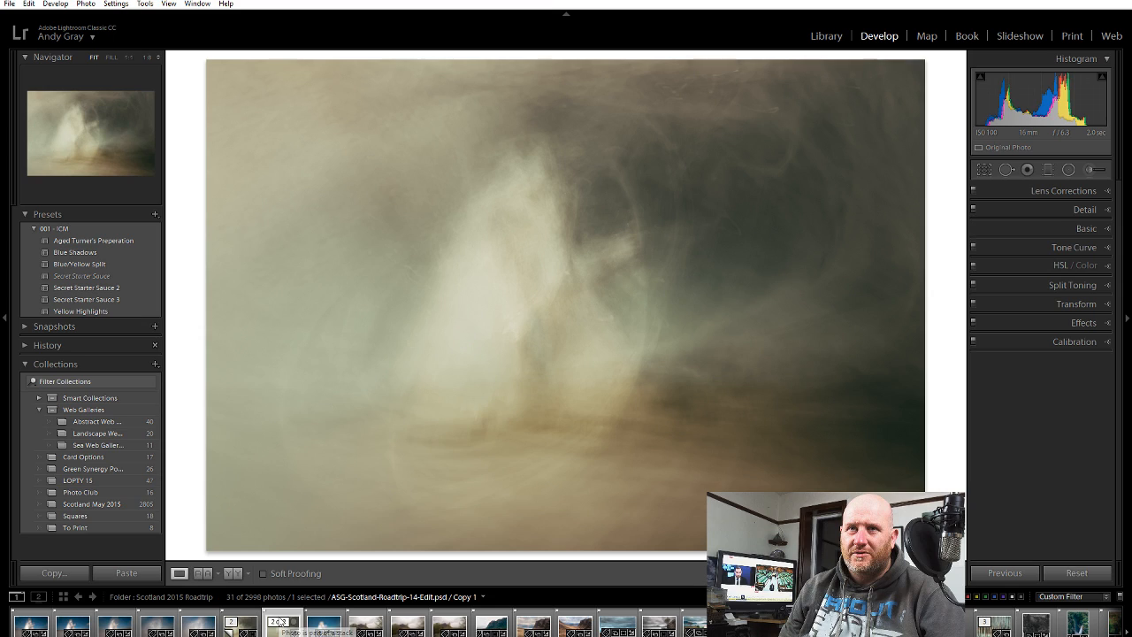
click(983, 173)
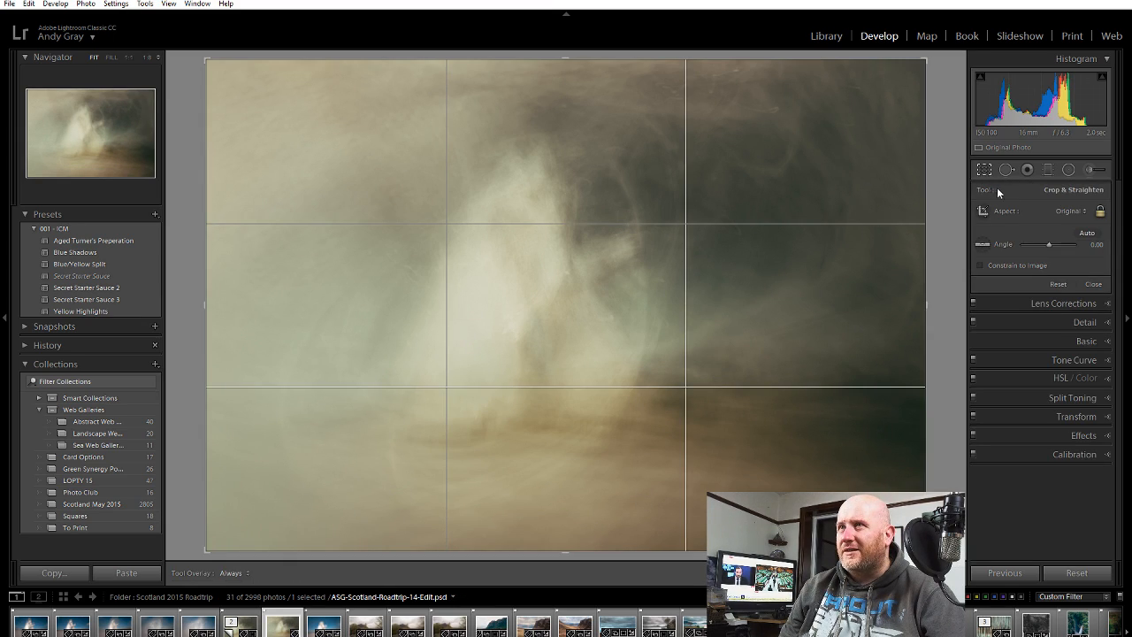
click(1055, 214)
click(994, 270)
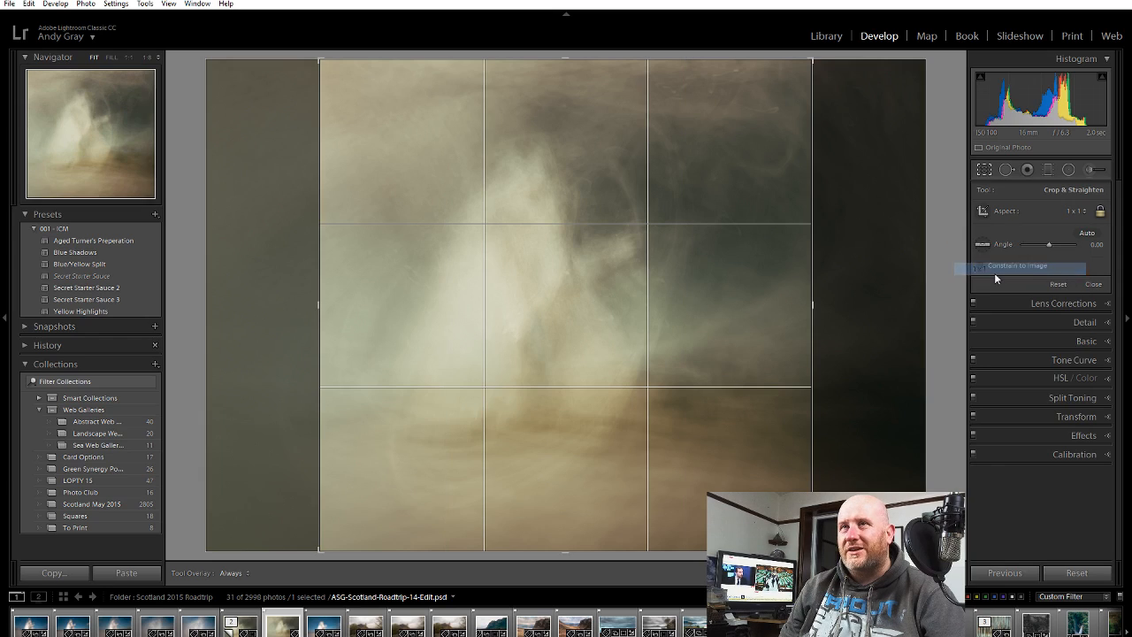
mouse_move(627, 285)
mouse_down()
mouse_move(586, 293)
mouse_move(619, 287)
mouse_up()
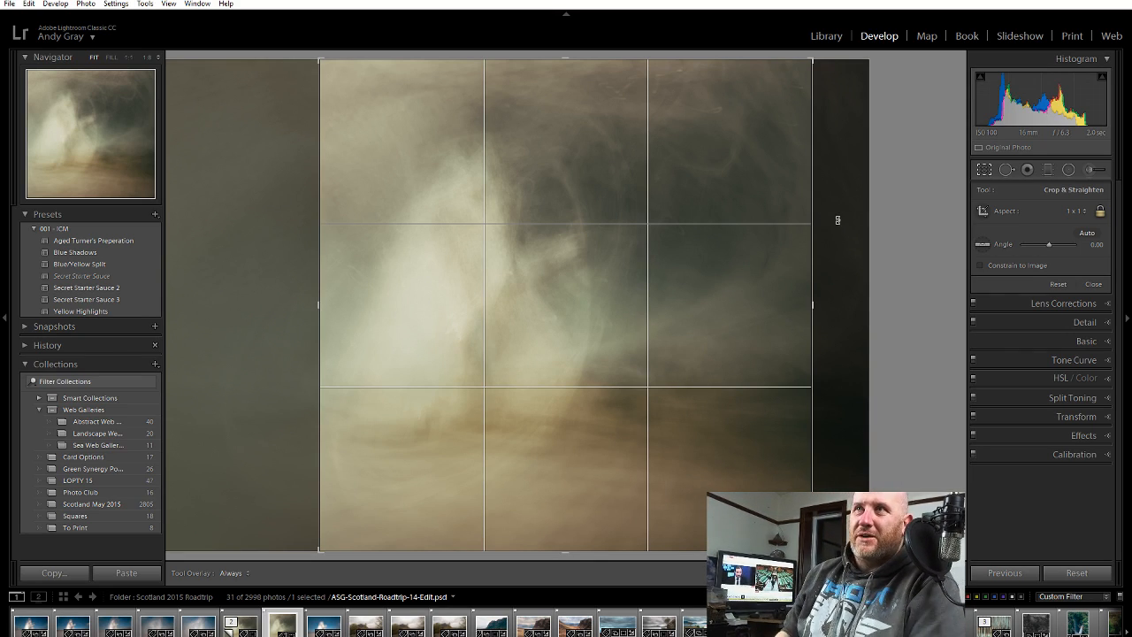
drag(748, 257, 751, 259)
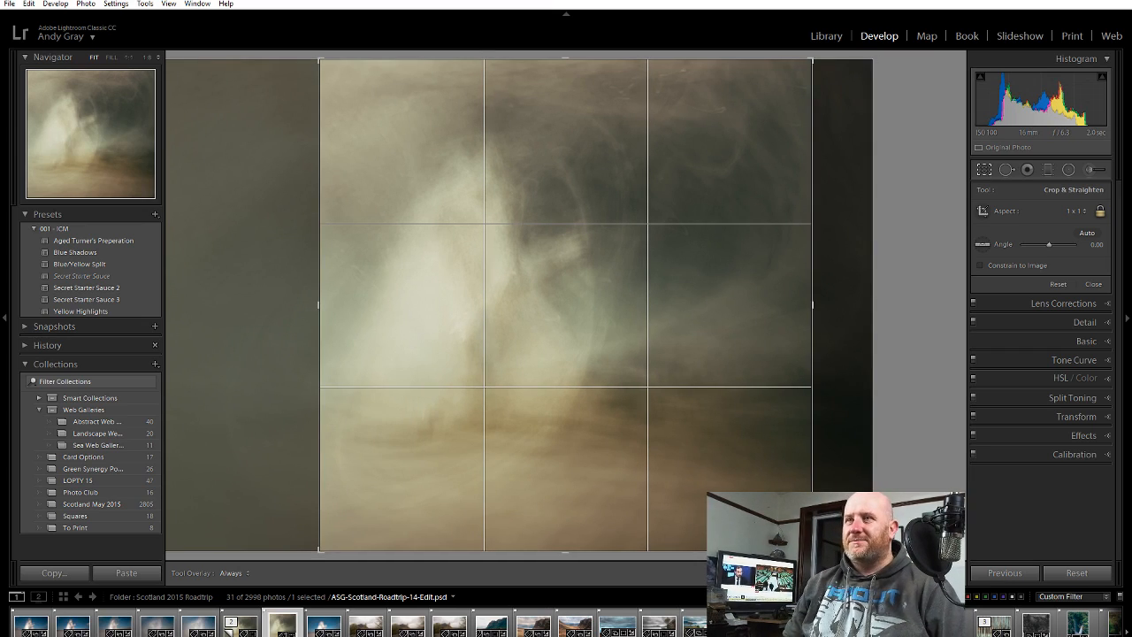
key(Return)
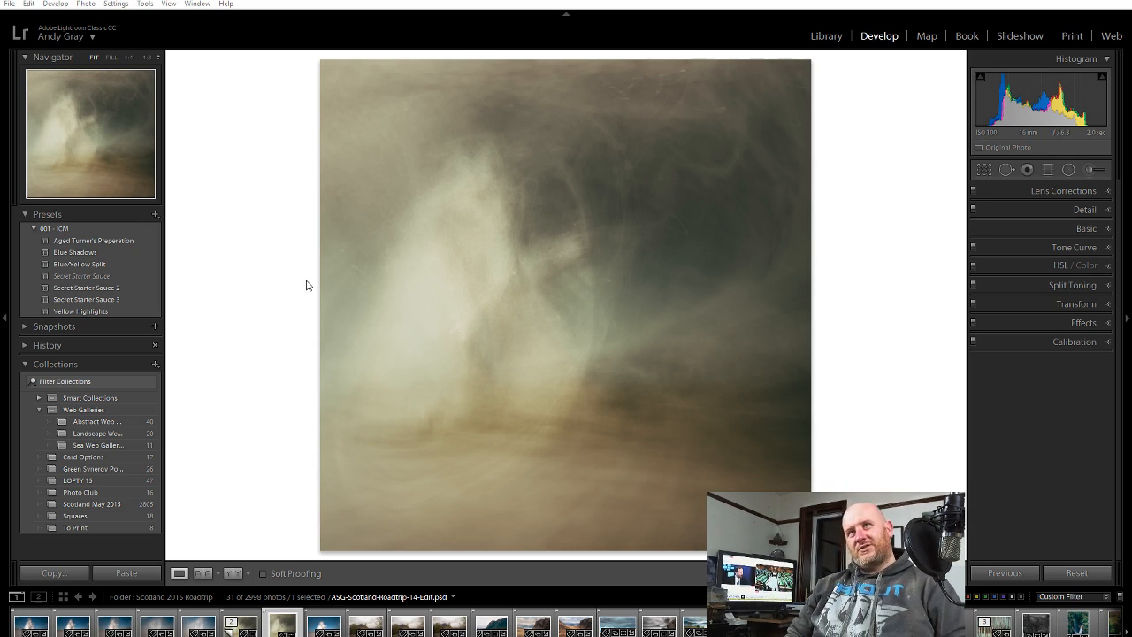
Brighten the square-cropped photo by setting its basic Exposure to +0.48
click(1060, 190)
click(1071, 191)
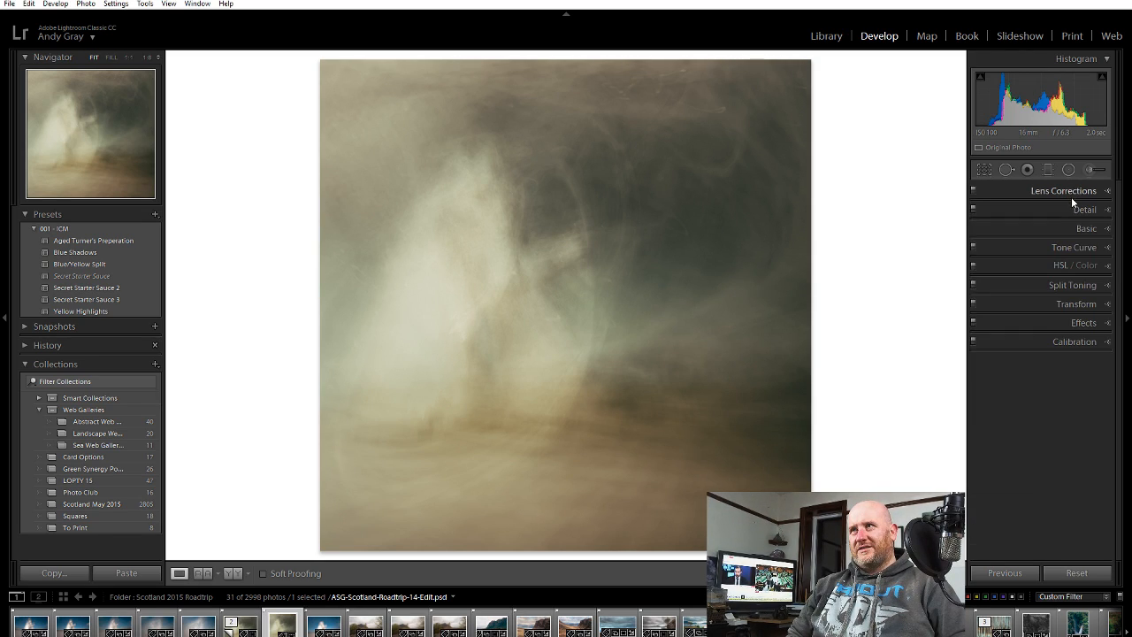
click(1094, 209)
click(1094, 209)
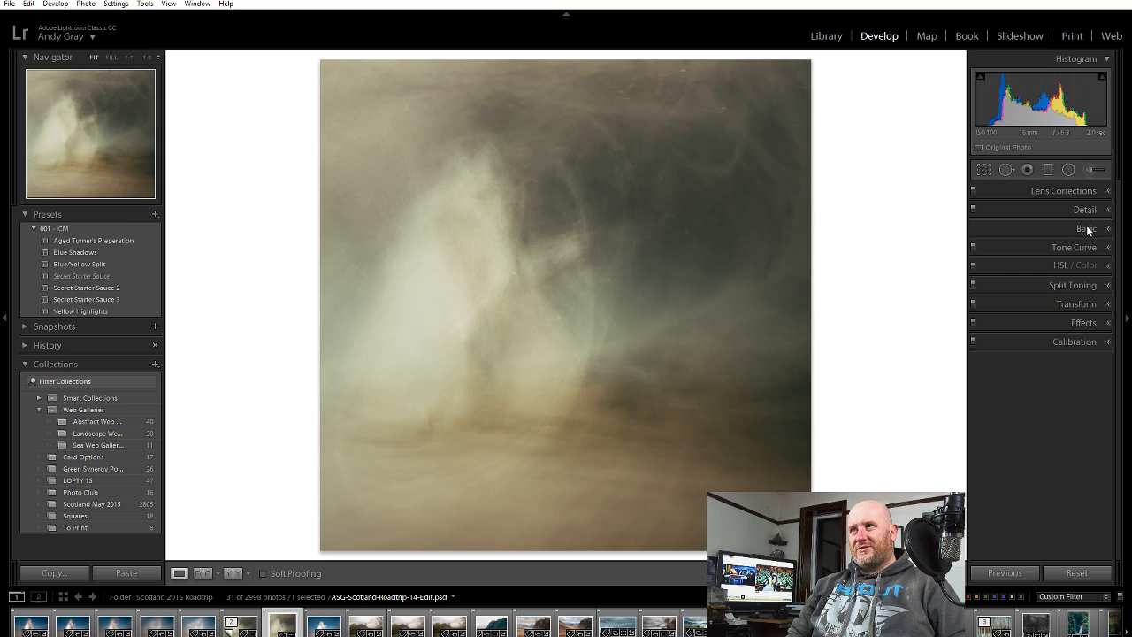
click(1088, 230)
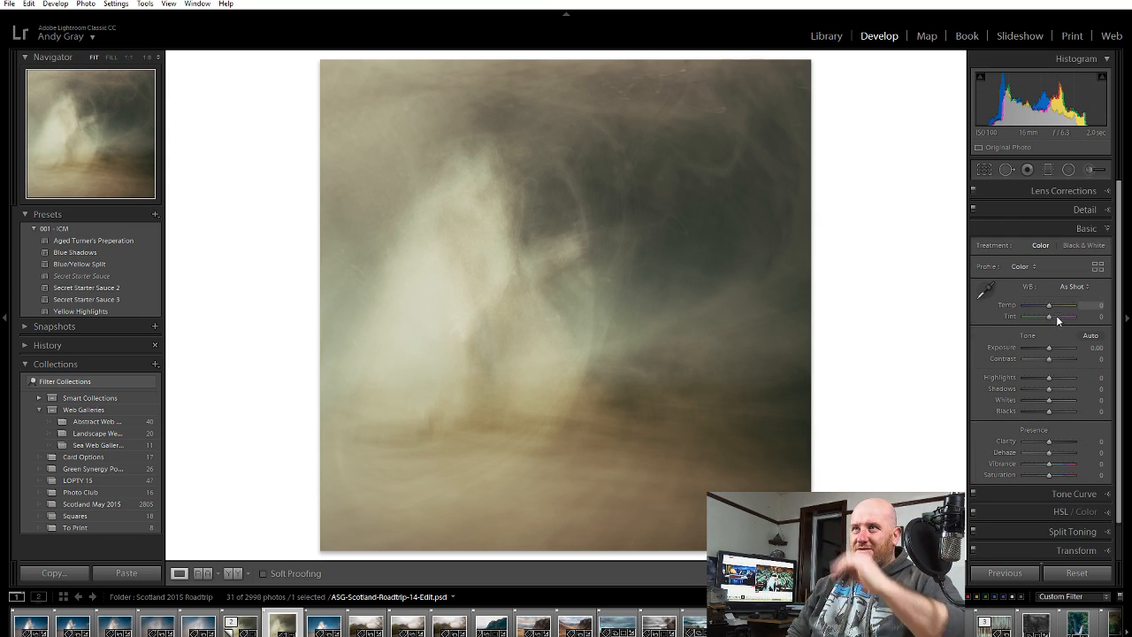
drag(1049, 351, 1051, 347)
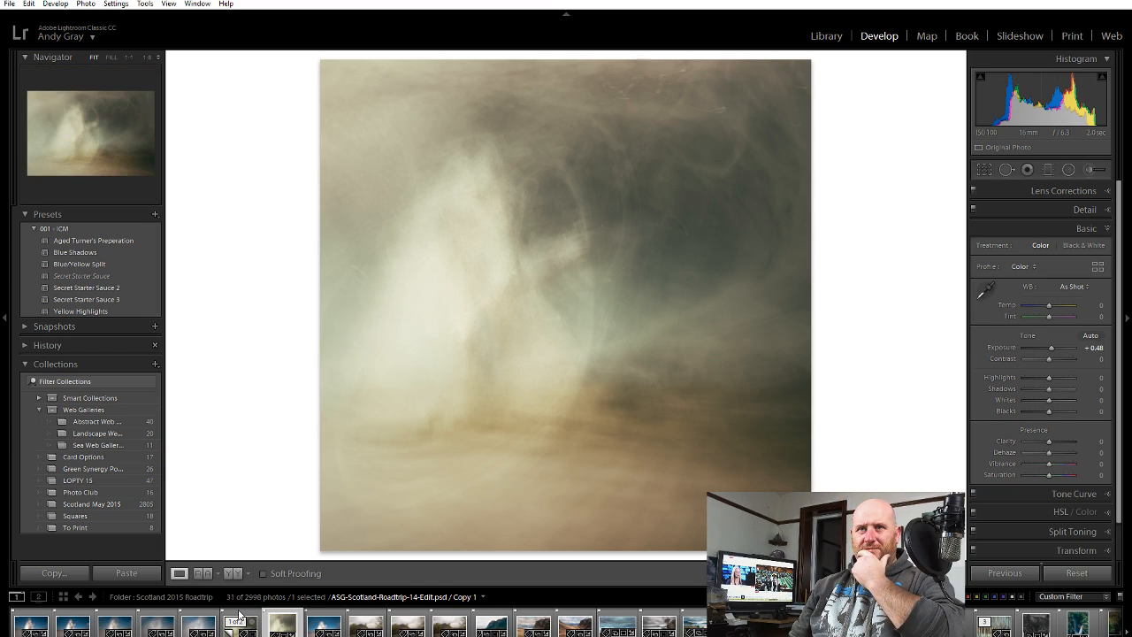
Select the wide-cropped virtual copy and set its Exposure to +0.24 and Contrast to +2
click(238, 617)
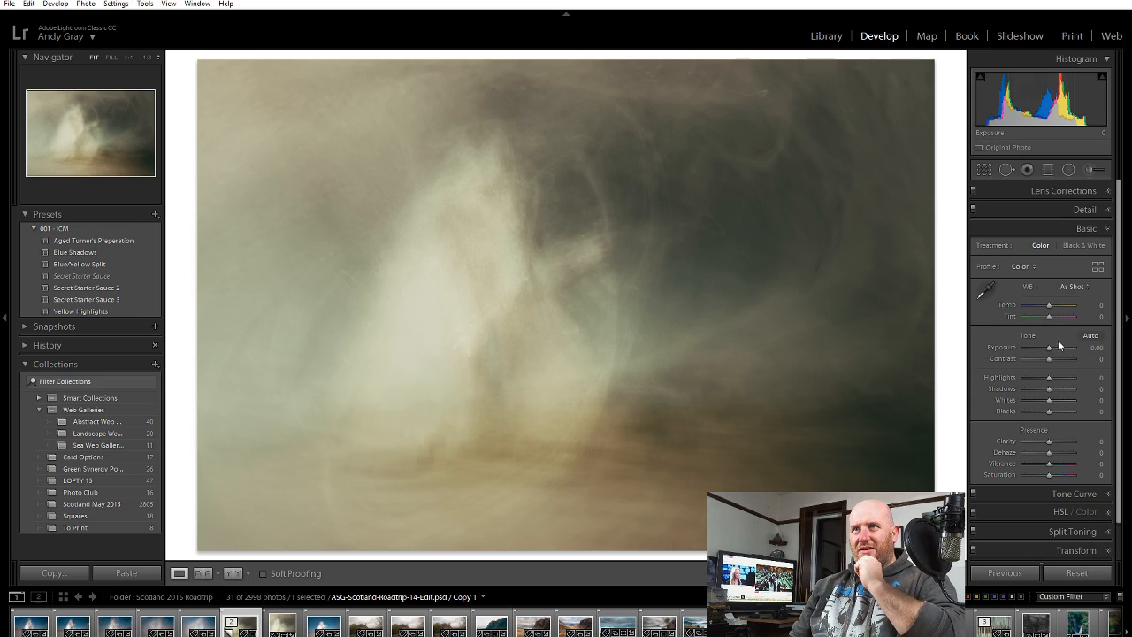
drag(1049, 351, 1050, 348)
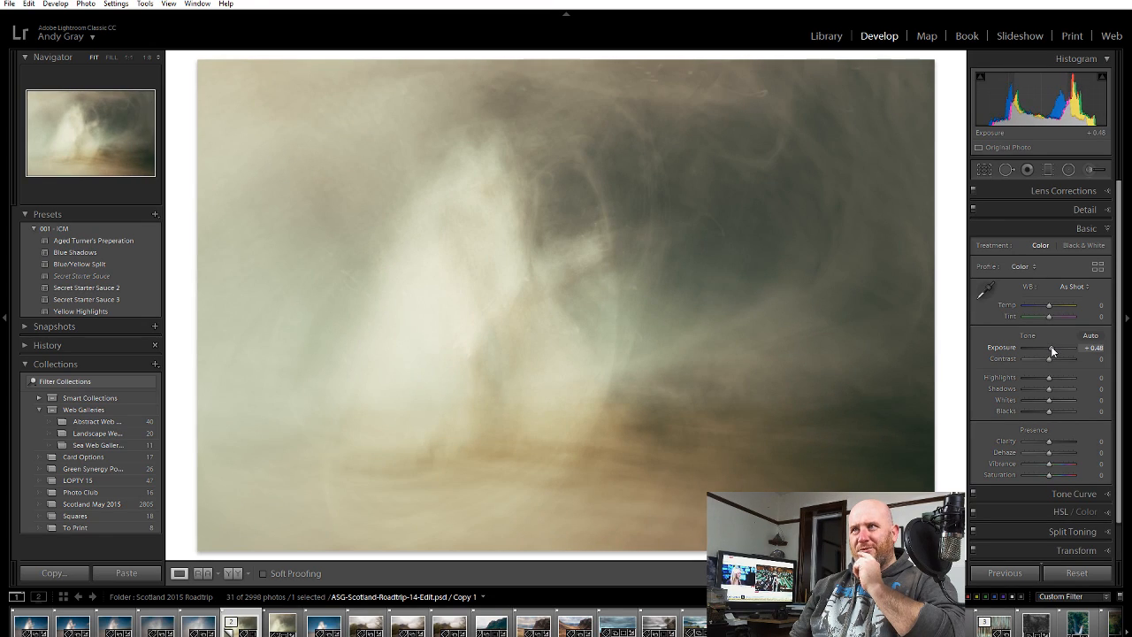
mouse_move(1050, 346)
mouse_down()
mouse_move(1052, 359)
mouse_move(1041, 357)
mouse_move(1051, 361)
mouse_up()
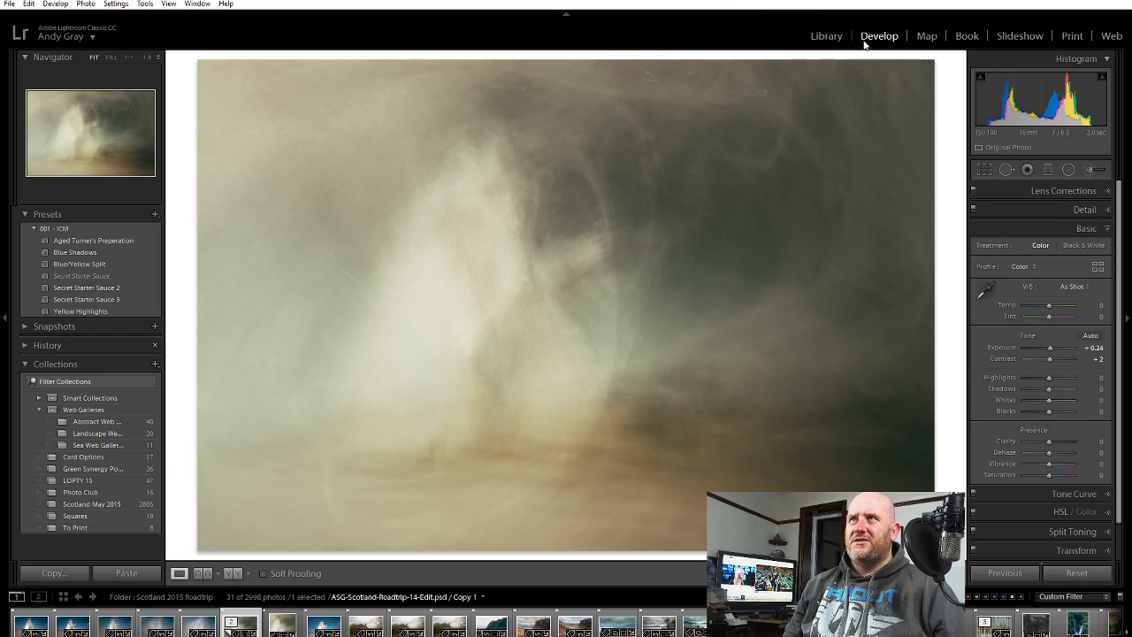
Switch to the Library and compare the wide virtual copy with the square-cropped original in the large single-photo view
click(827, 37)
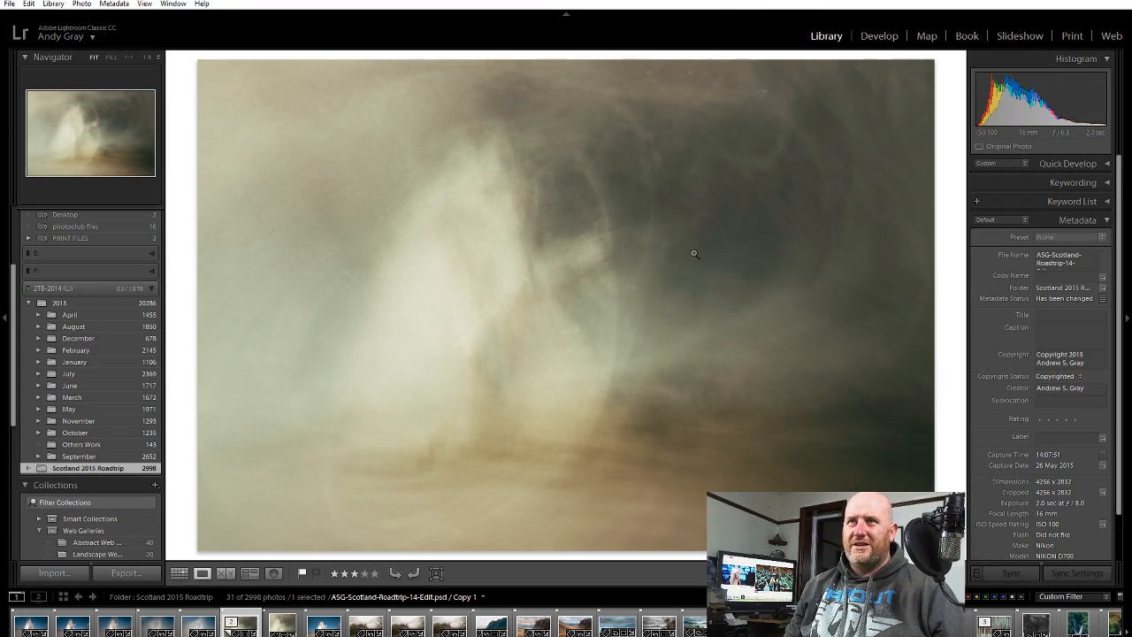
key(Right)
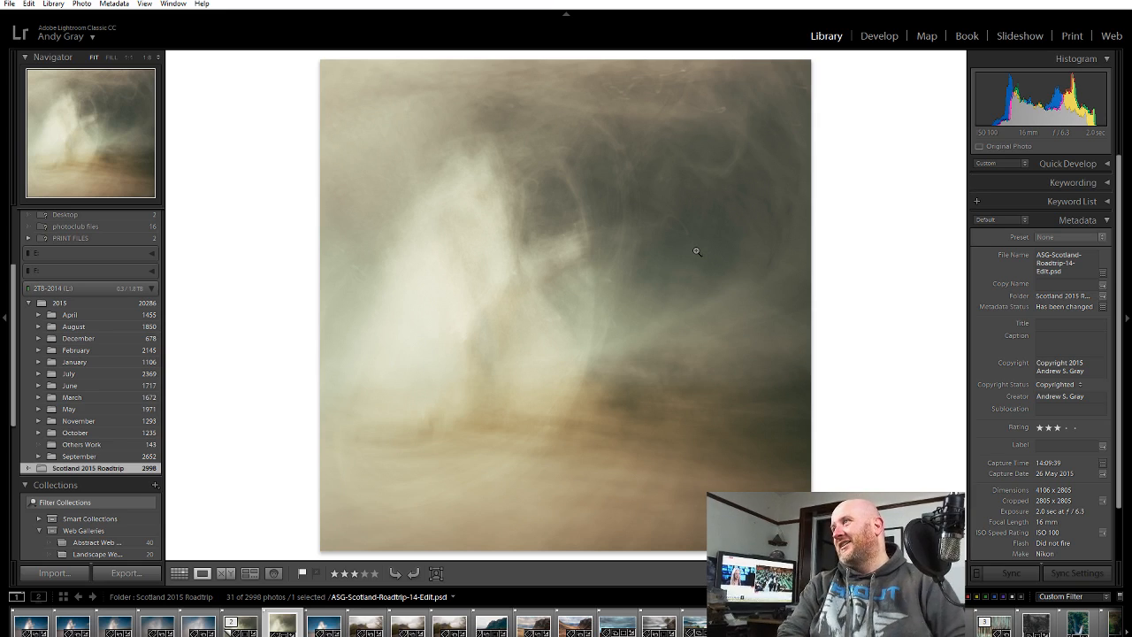
key(Left)
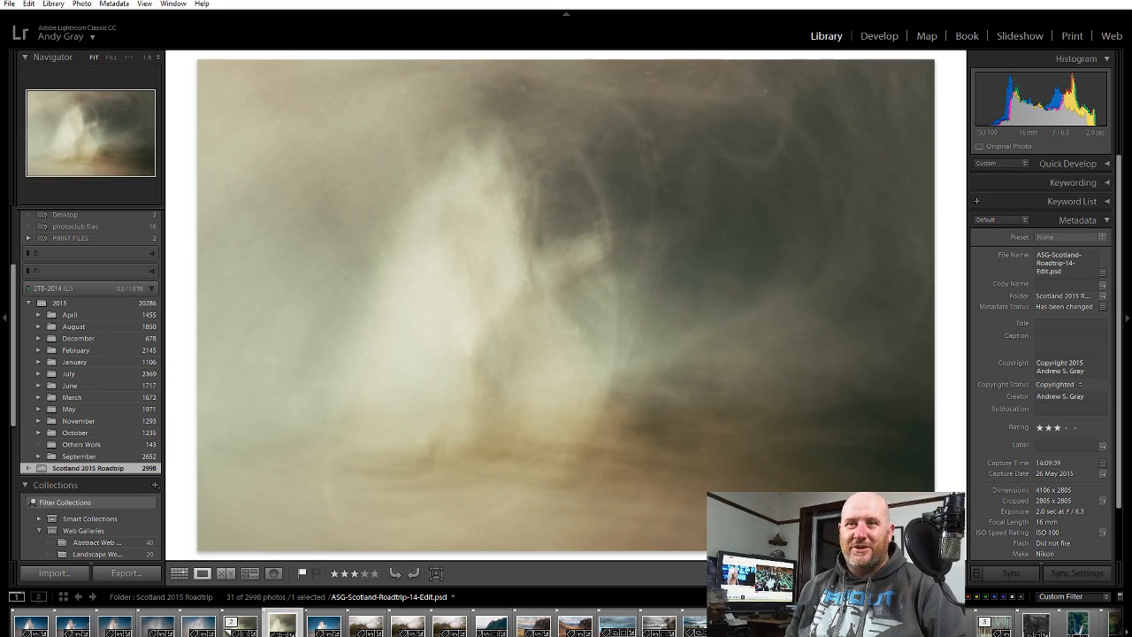